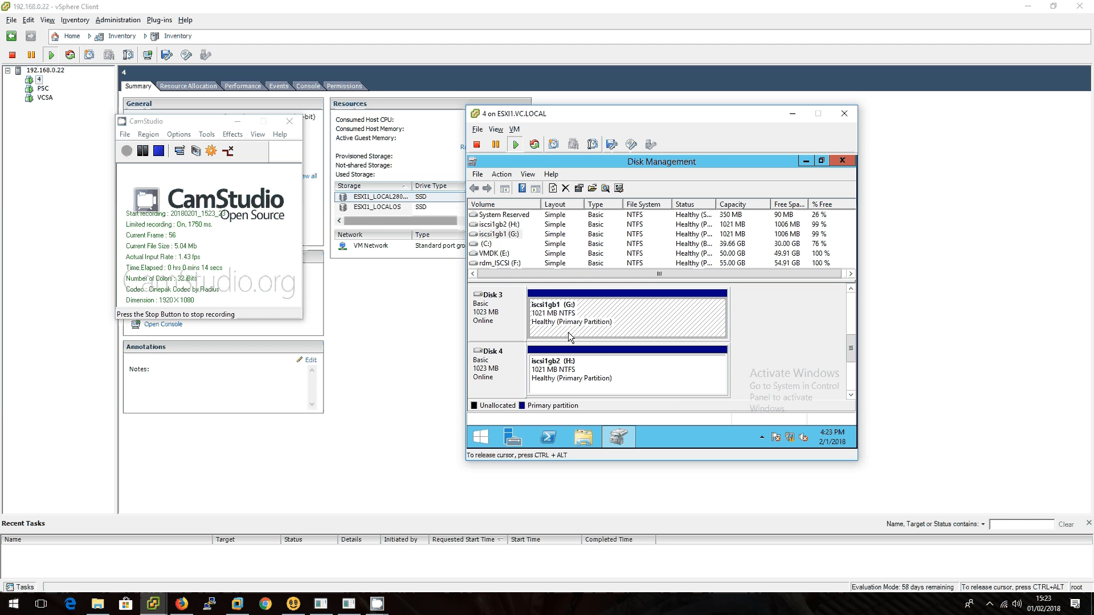
# Examine the volumes on Disk 1 to Disk 4 in the guest's Disk Management, comparing iscsi1gb1 (G:) with iscsi1gb2 (H:)
pyautogui.click(554, 370)
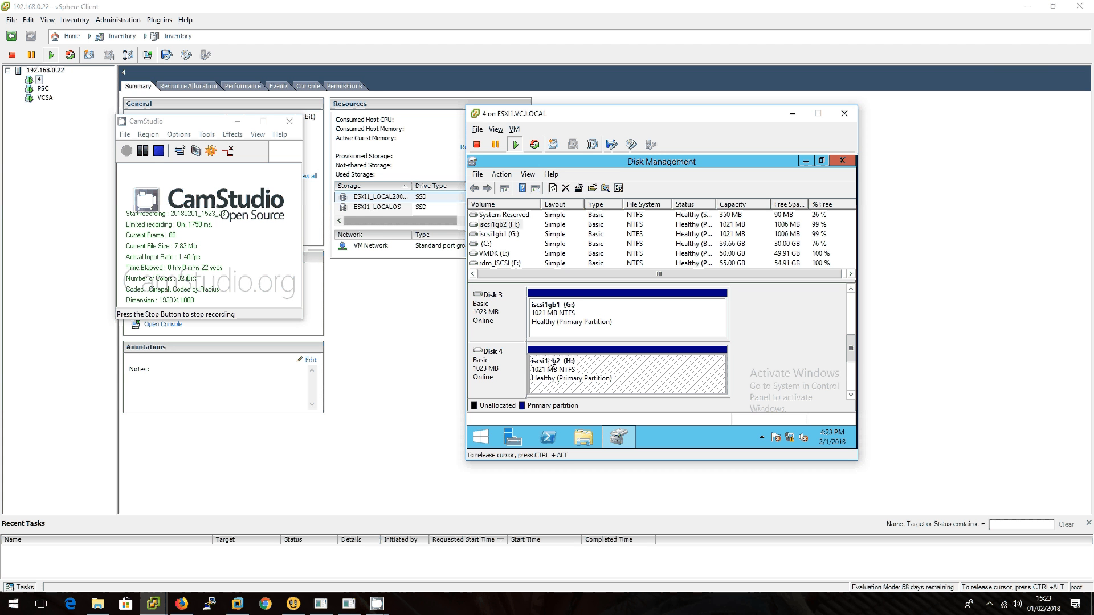
pyautogui.click(569, 292)
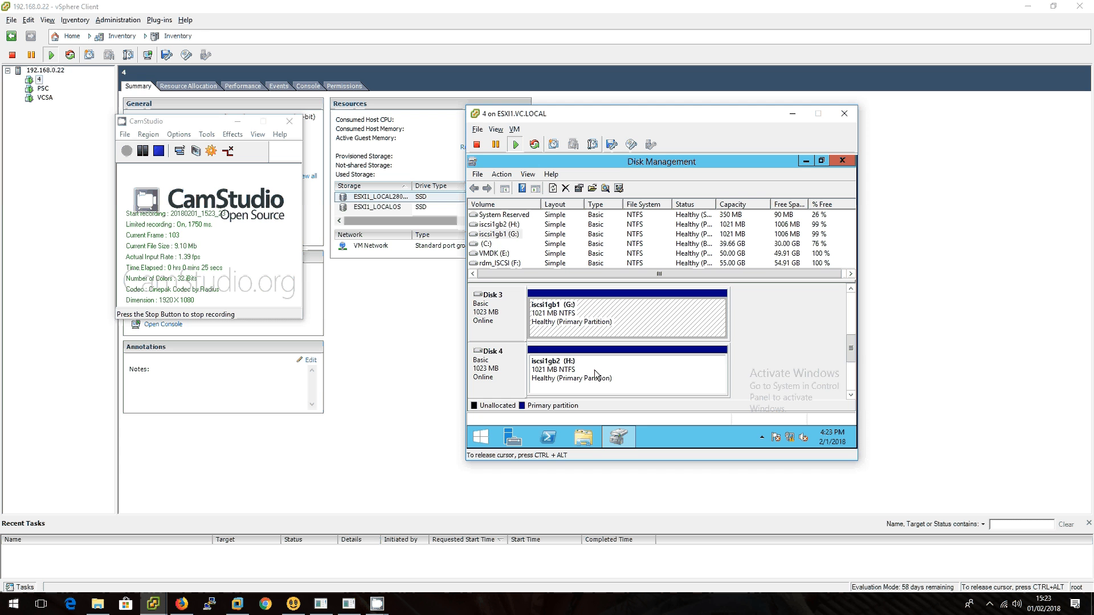
pyautogui.moveTo(854, 347); pyautogui.dragTo(854, 327)
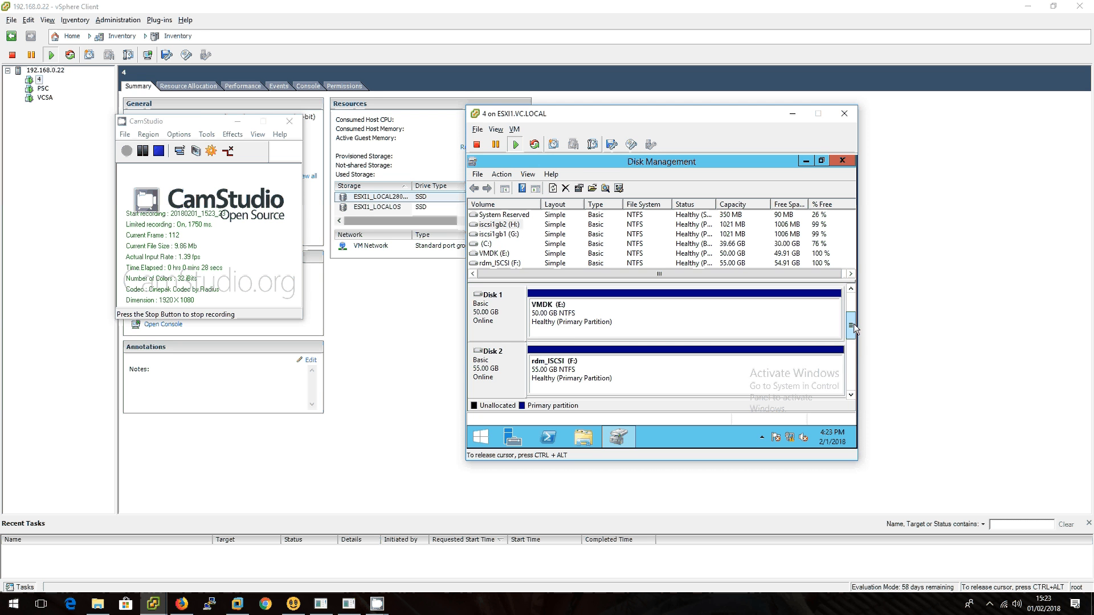
pyautogui.click(816, 325)
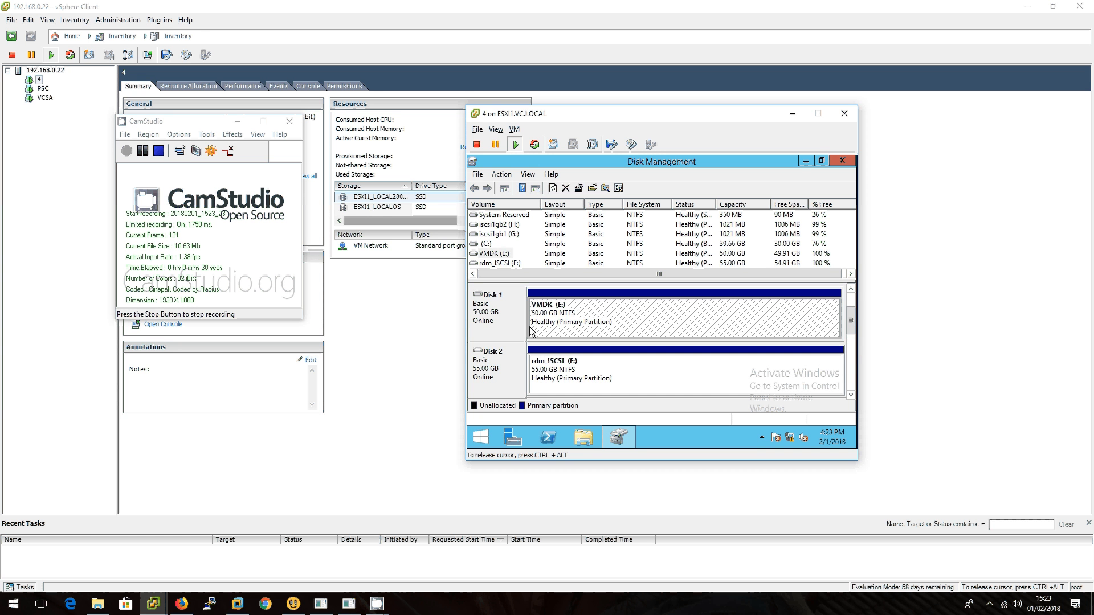
pyautogui.click(821, 371)
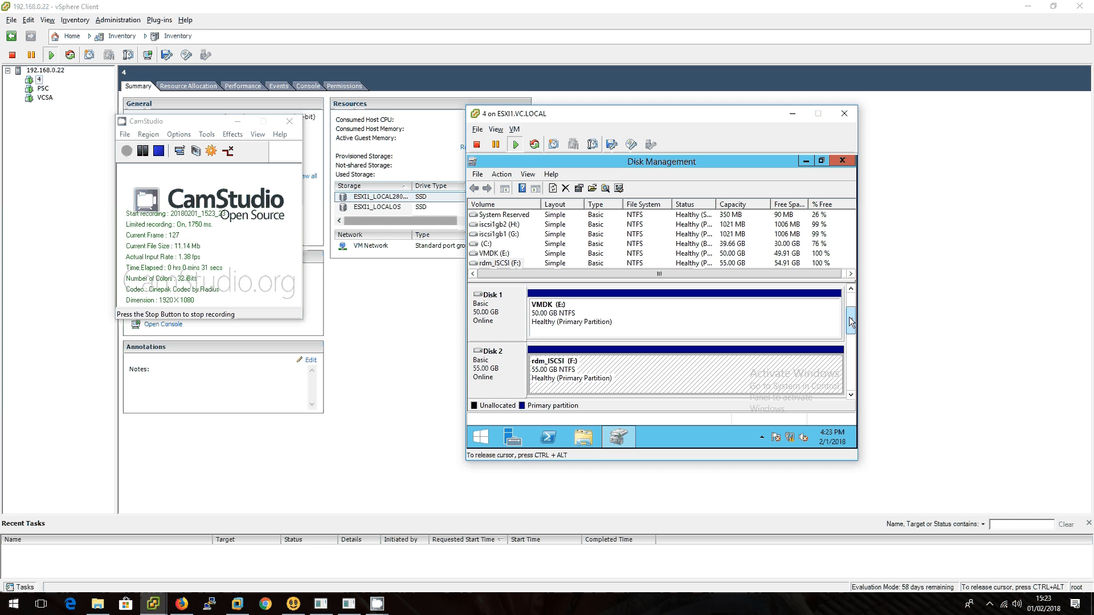
pyautogui.moveTo(849, 317); pyautogui.dragTo(853, 325)
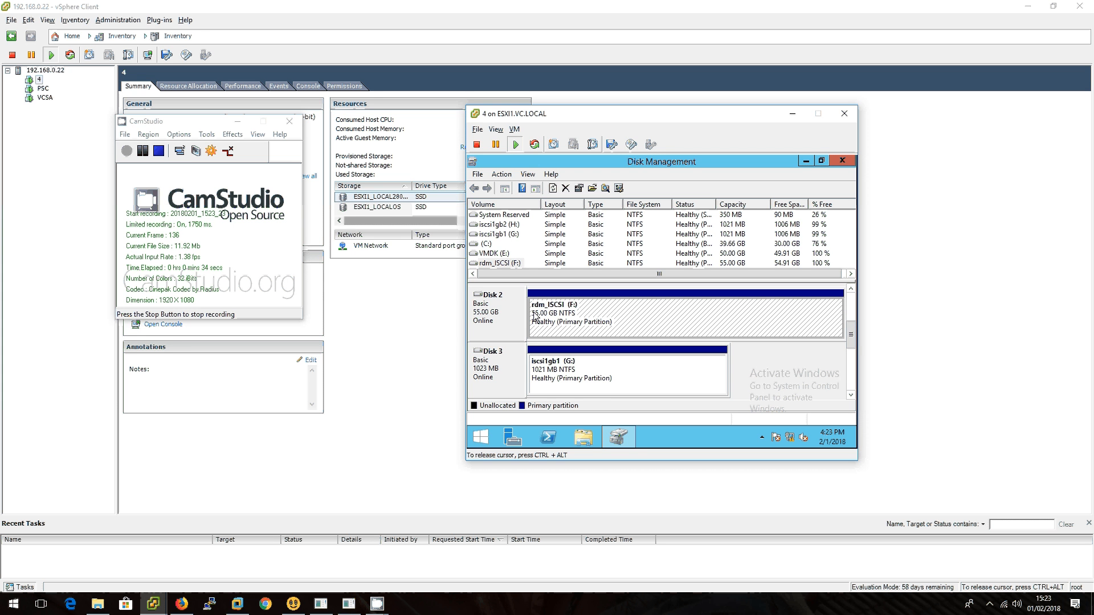
pyautogui.click(654, 363)
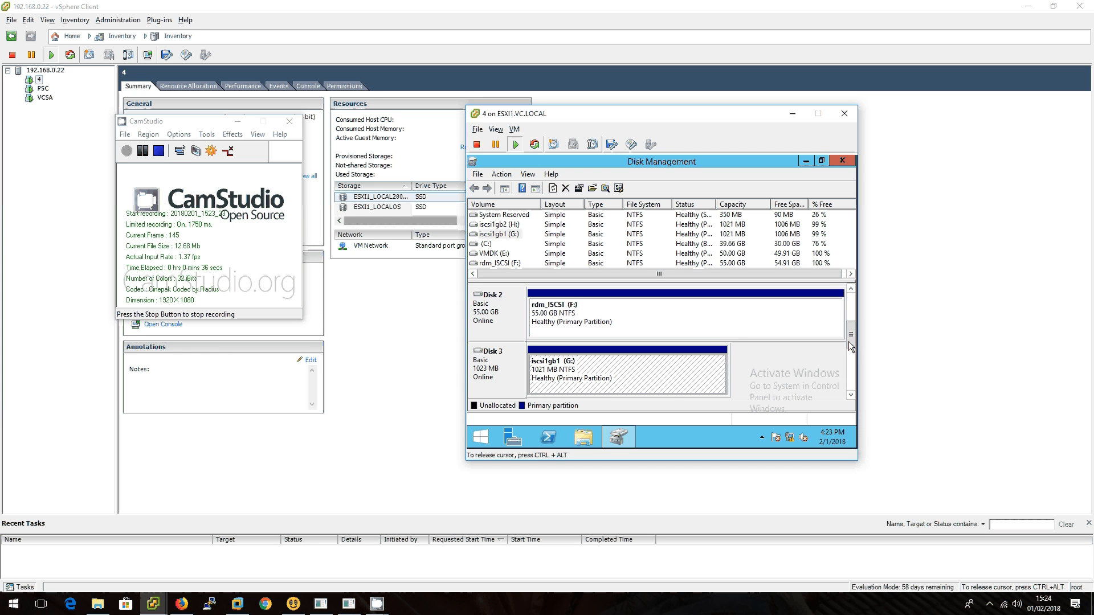
pyautogui.moveTo(850, 340); pyautogui.dragTo(850, 354)
pyautogui.click(593, 371)
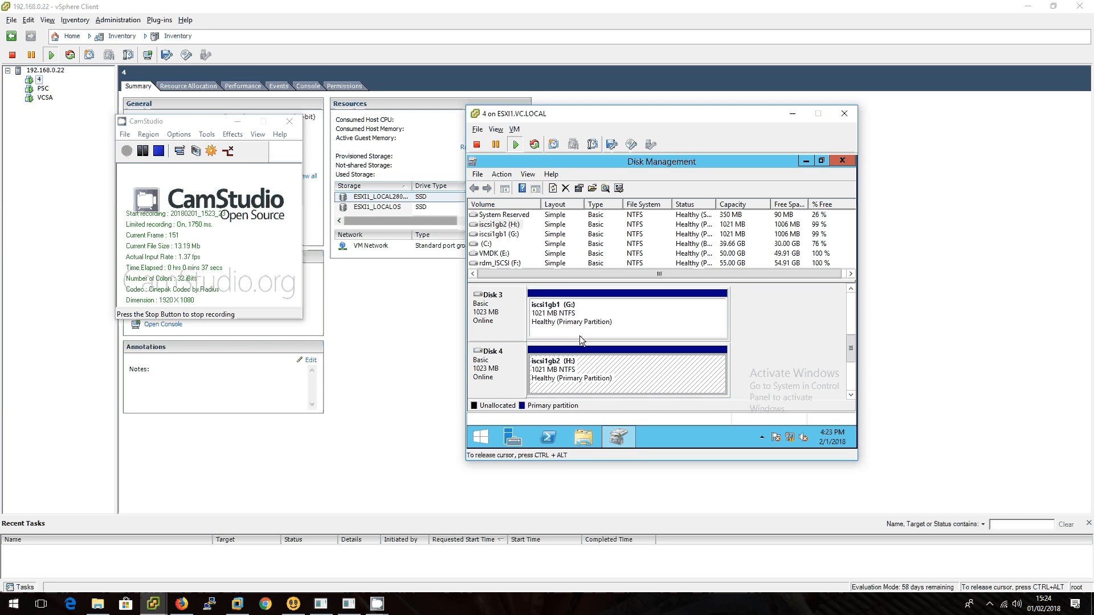
pyautogui.click(578, 319)
pyautogui.hotkey('ctrl', 'alt')
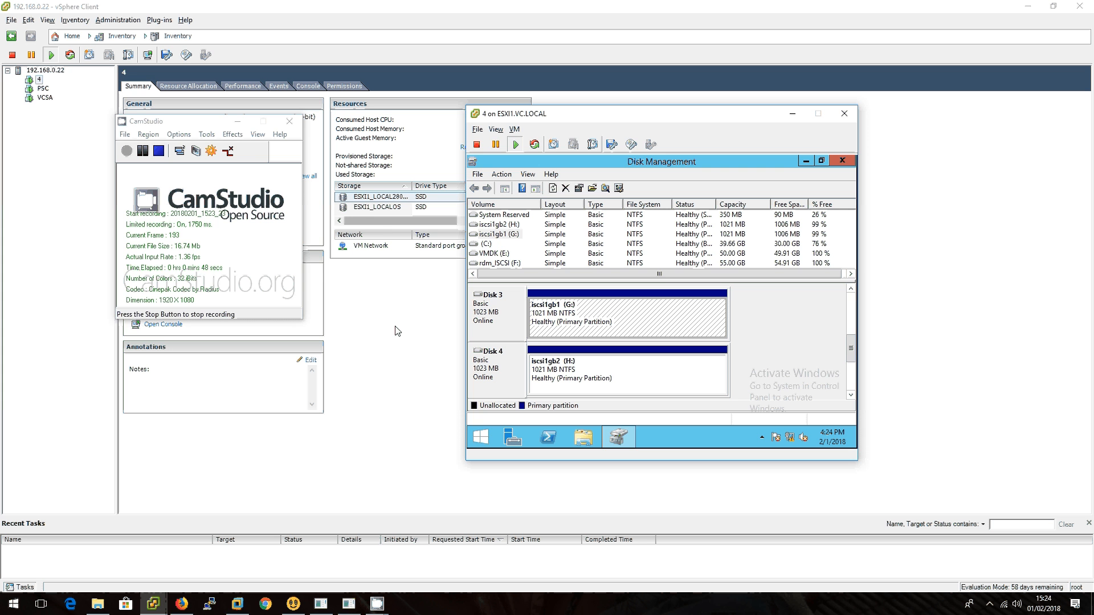
# Minimize the screen recorder and open the hardware settings of virtual machine 4 in the vSphere Client
pyautogui.click(238, 121)
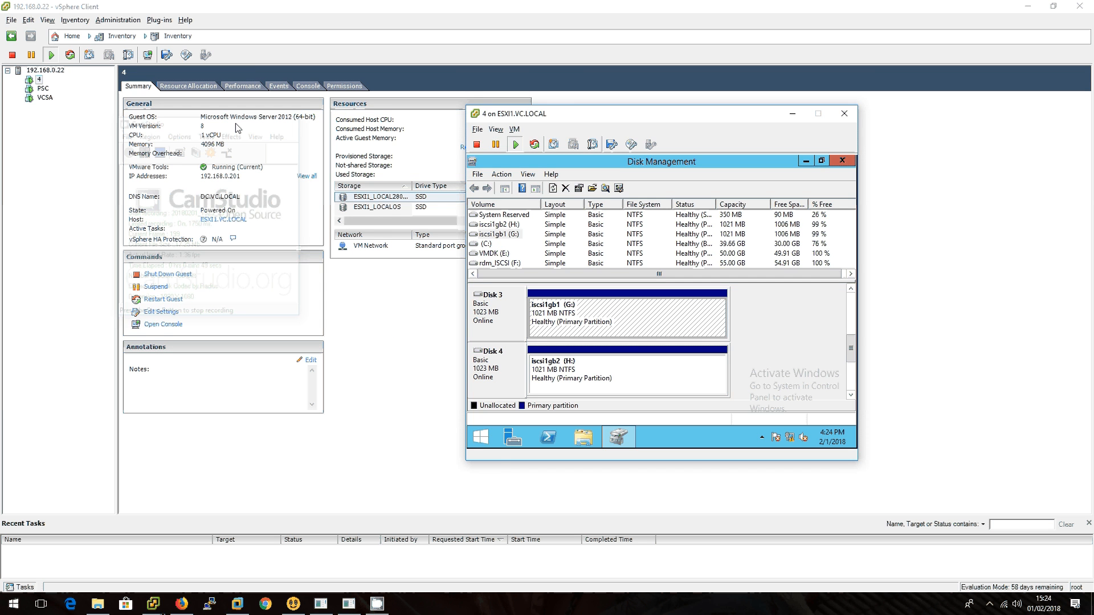
pyautogui.click(387, 342)
pyautogui.rightClick(38, 80)
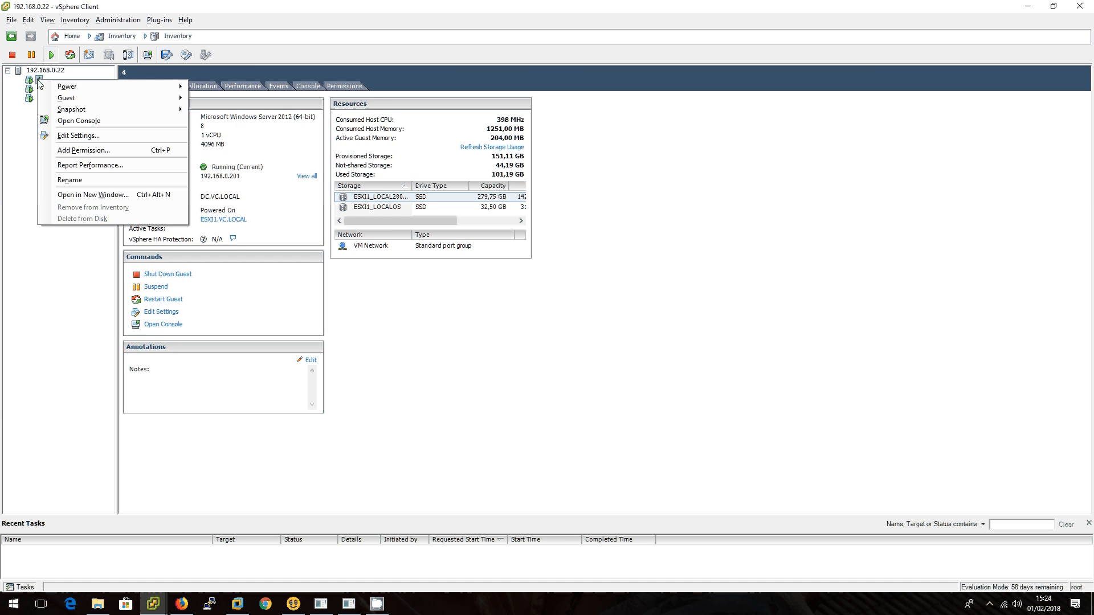
pyautogui.click(80, 136)
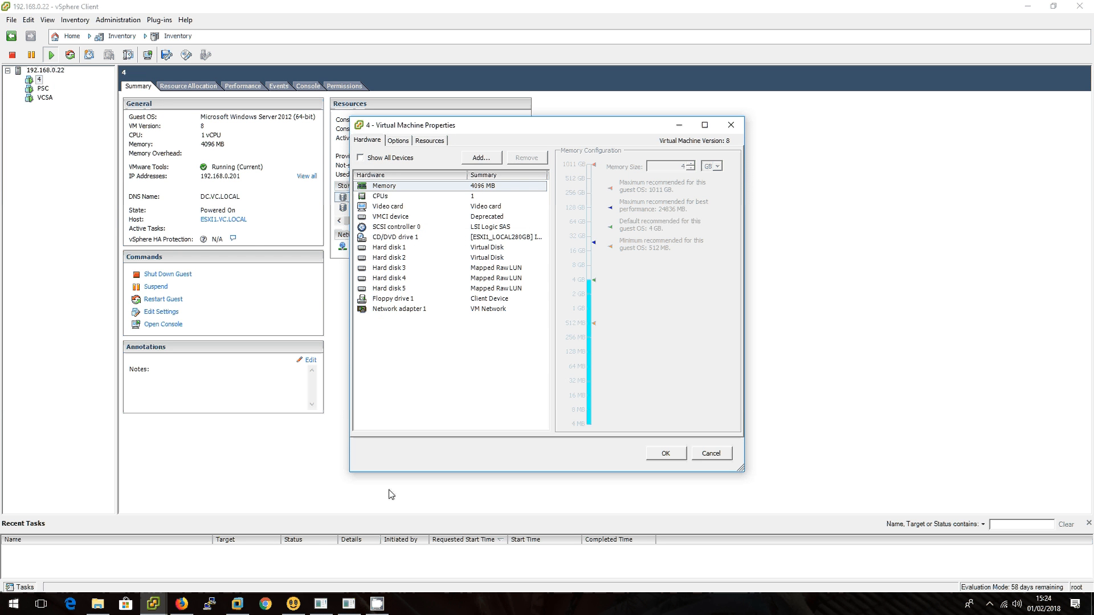
# Compare the physical LUN and datastore mapping files of Hard disk 5 and Hard disk 4, and close the settings without changes
pyautogui.click(402, 289)
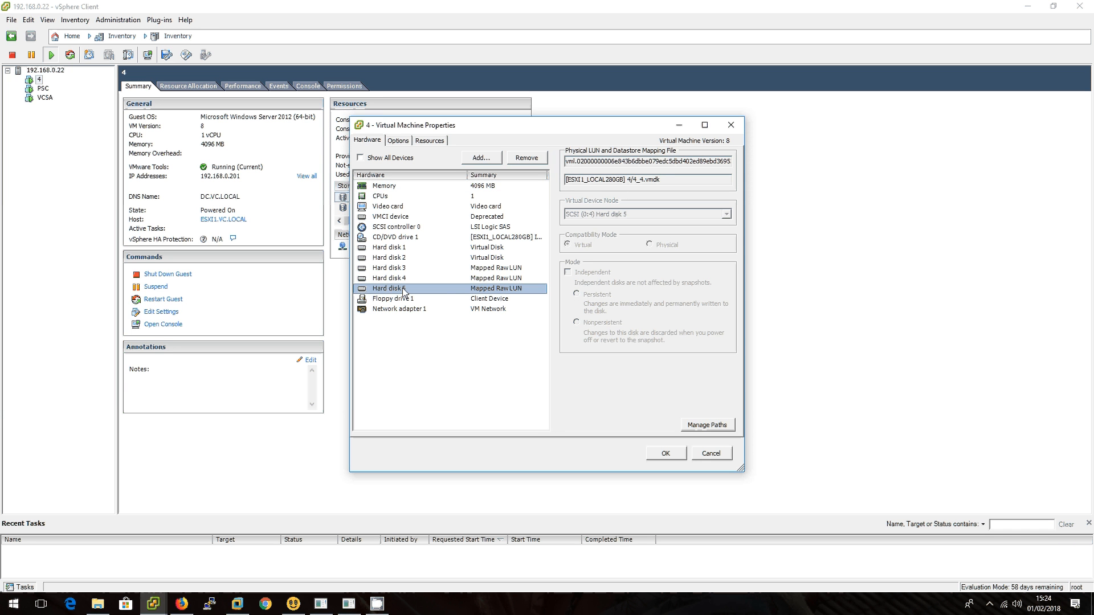
pyautogui.press('Up')
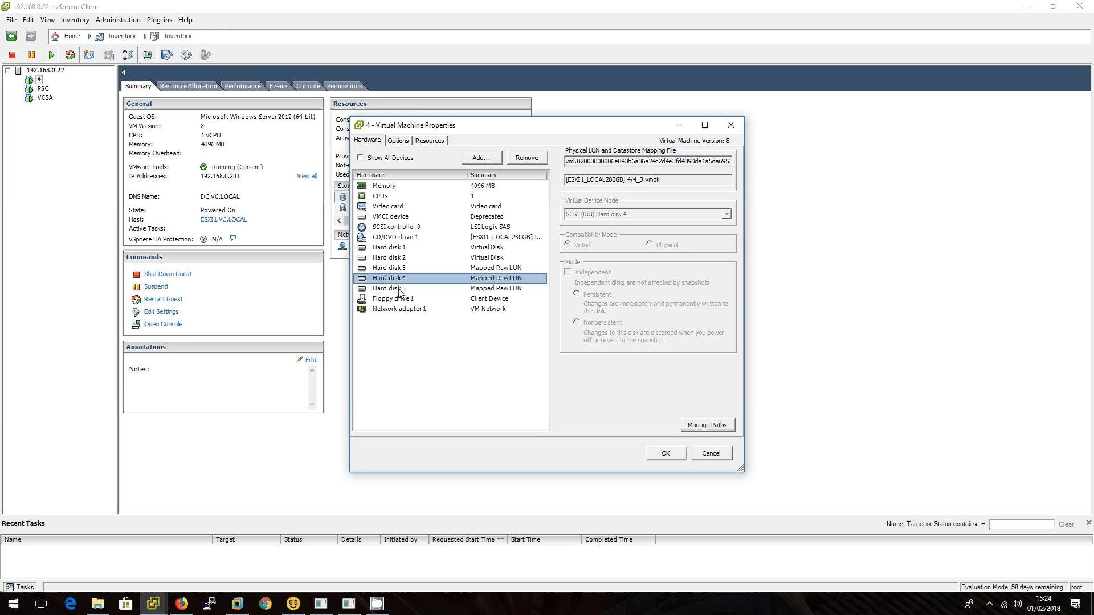
pyautogui.press('Down')
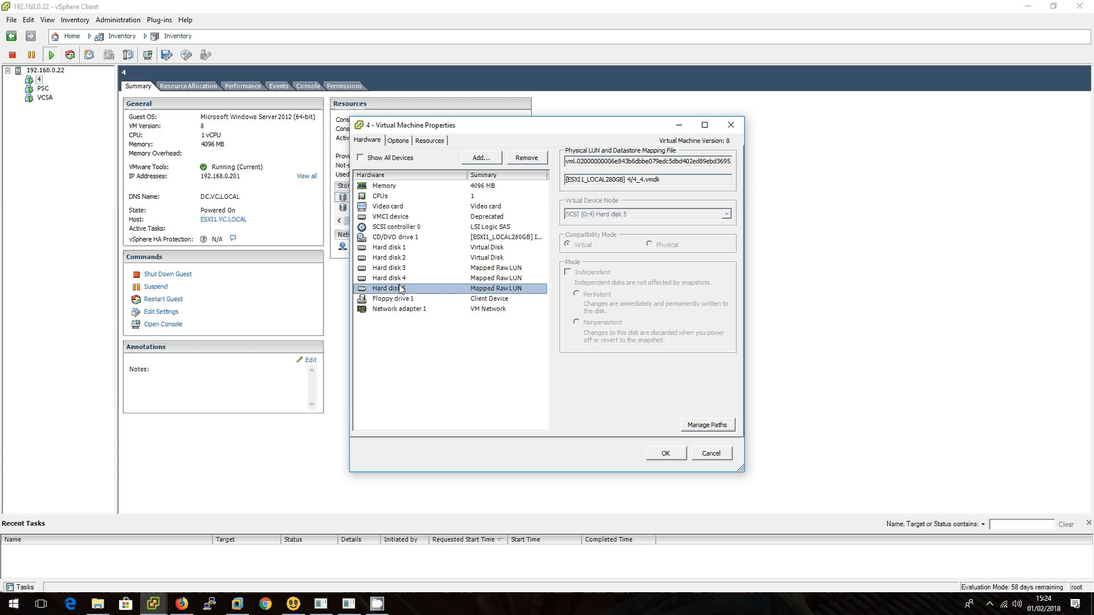
pyautogui.moveTo(627, 179); pyautogui.dragTo(656, 175)
pyautogui.click(649, 180)
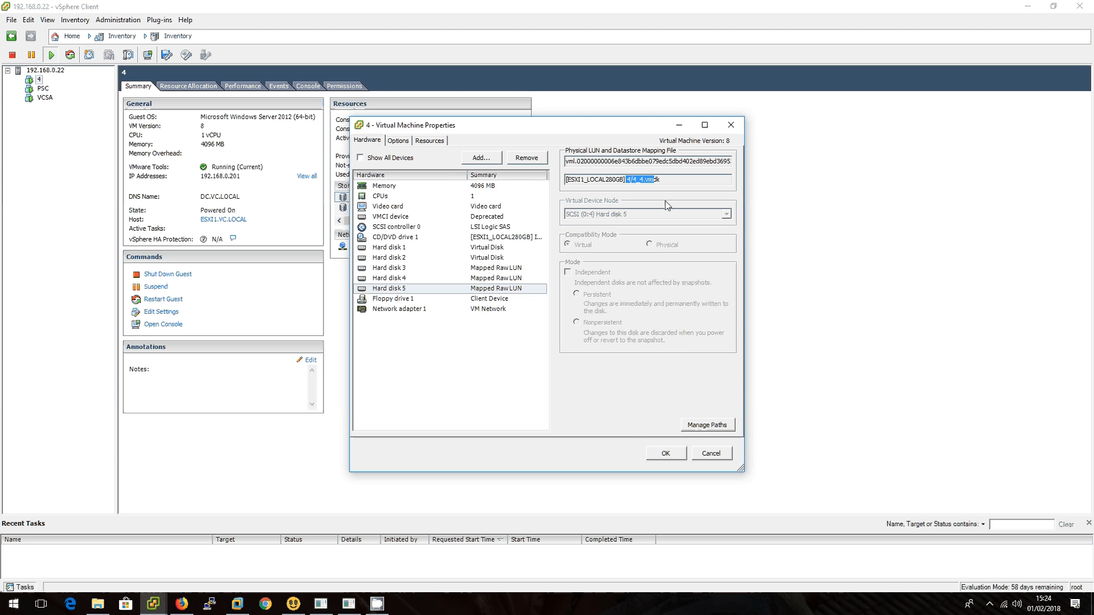
pyautogui.click(513, 280)
pyautogui.moveTo(627, 180); pyautogui.dragTo(638, 180)
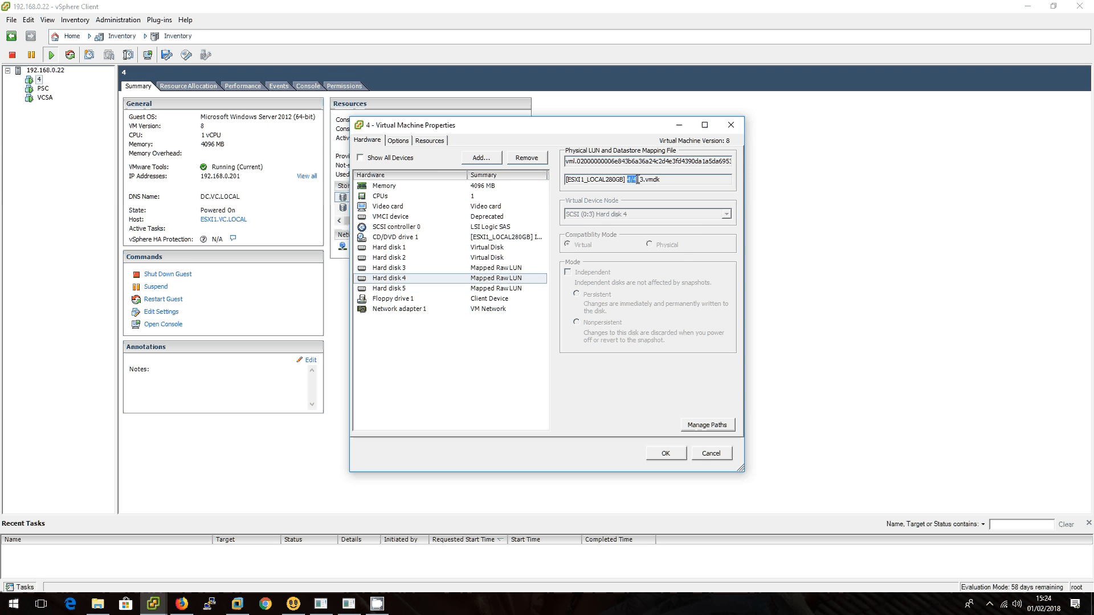
pyautogui.click(711, 453)
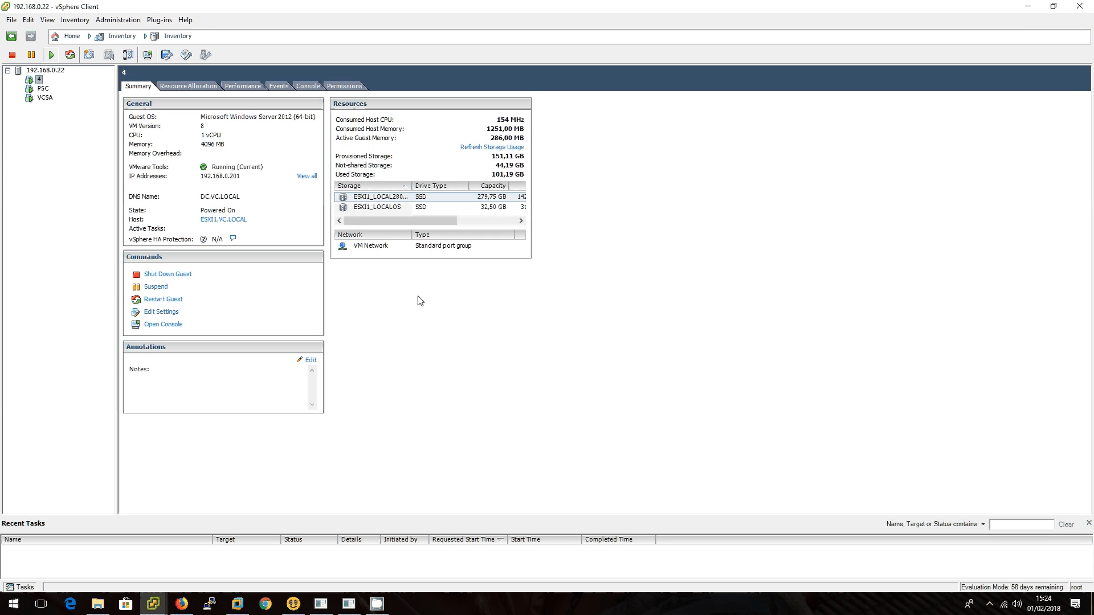
# Browse the ESXI1_LOCAL280GB datastore and open folder 4
pyautogui.rightClick(382, 197)
pyautogui.click(445, 203)
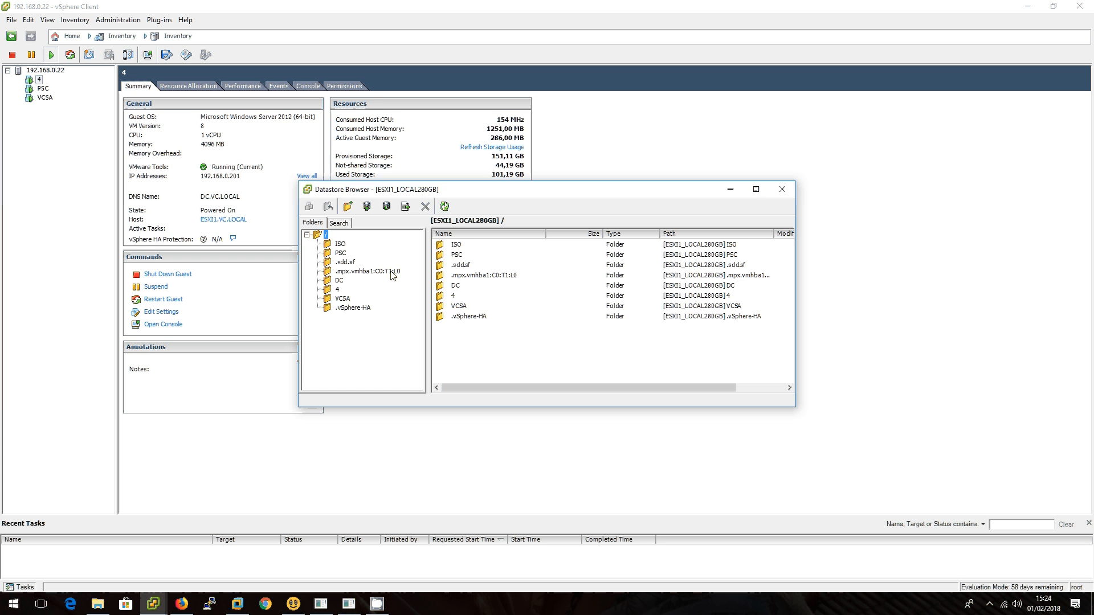
pyautogui.click(338, 290)
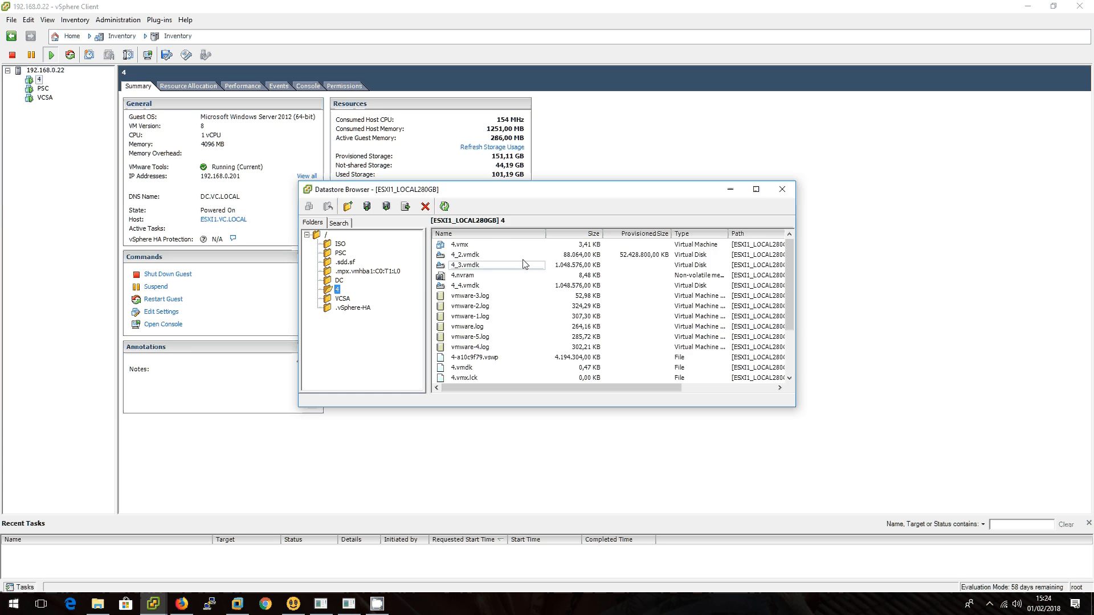
# Compare the sizes of the 4_3.vmdk and 4_4.vmdk mapping files, and close the datastore browser
pyautogui.click(482, 265)
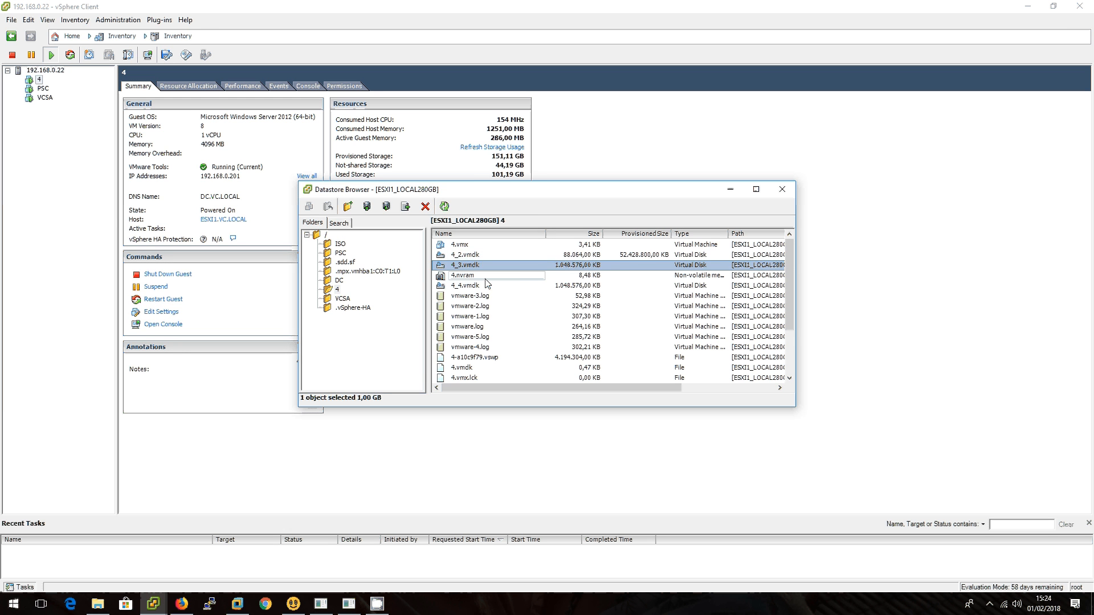
pyautogui.click(485, 282)
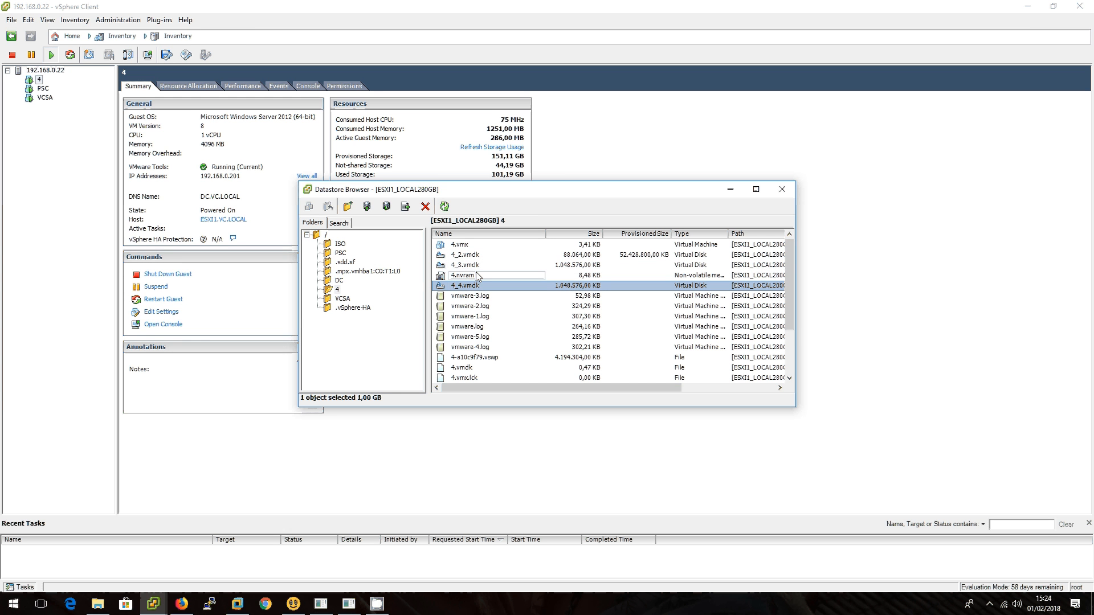
pyautogui.click(477, 268)
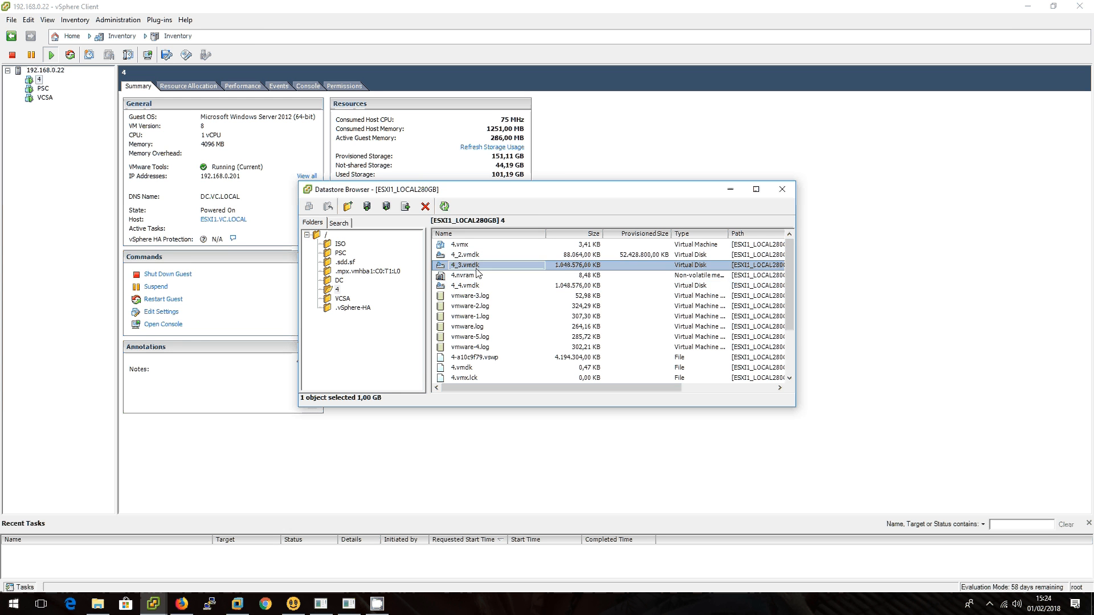
pyautogui.click(580, 288)
pyautogui.click(561, 268)
pyautogui.click(581, 286)
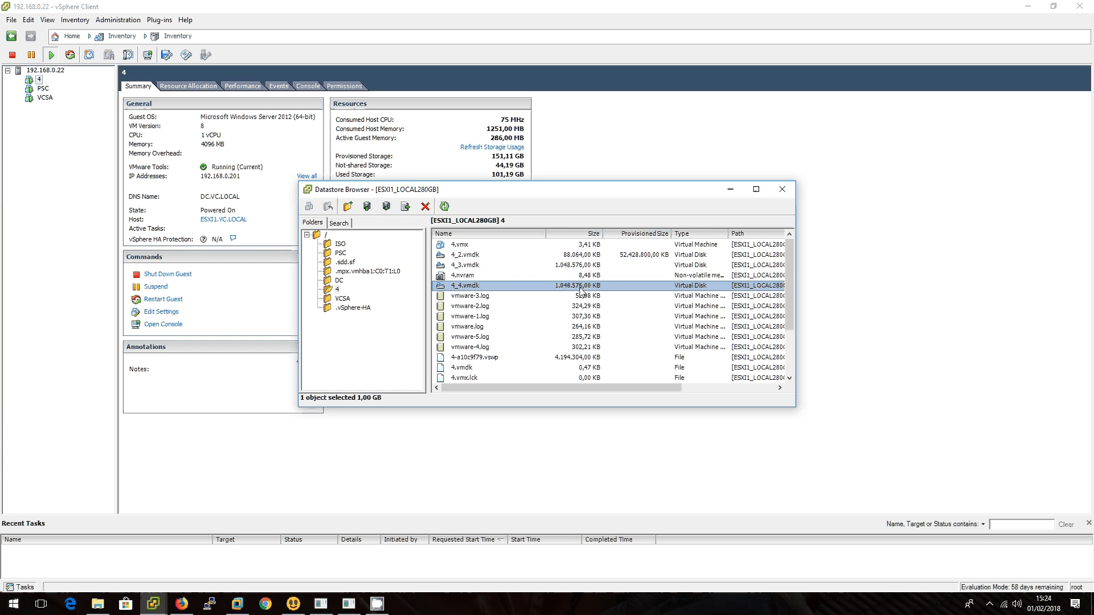
pyautogui.click(564, 267)
pyautogui.click(576, 287)
pyautogui.click(564, 266)
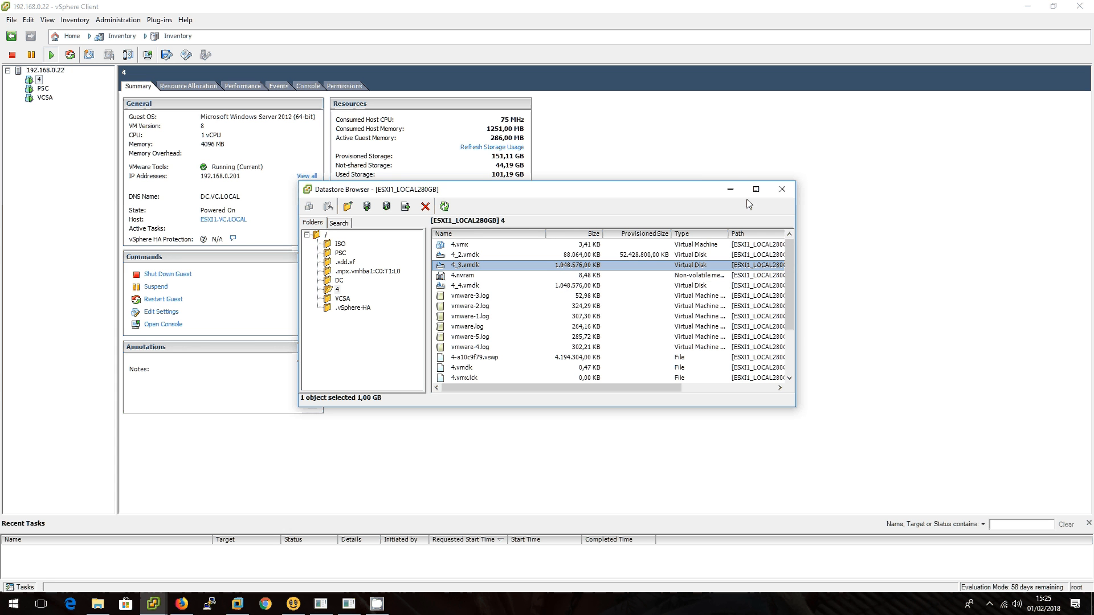
pyautogui.click(776, 190)
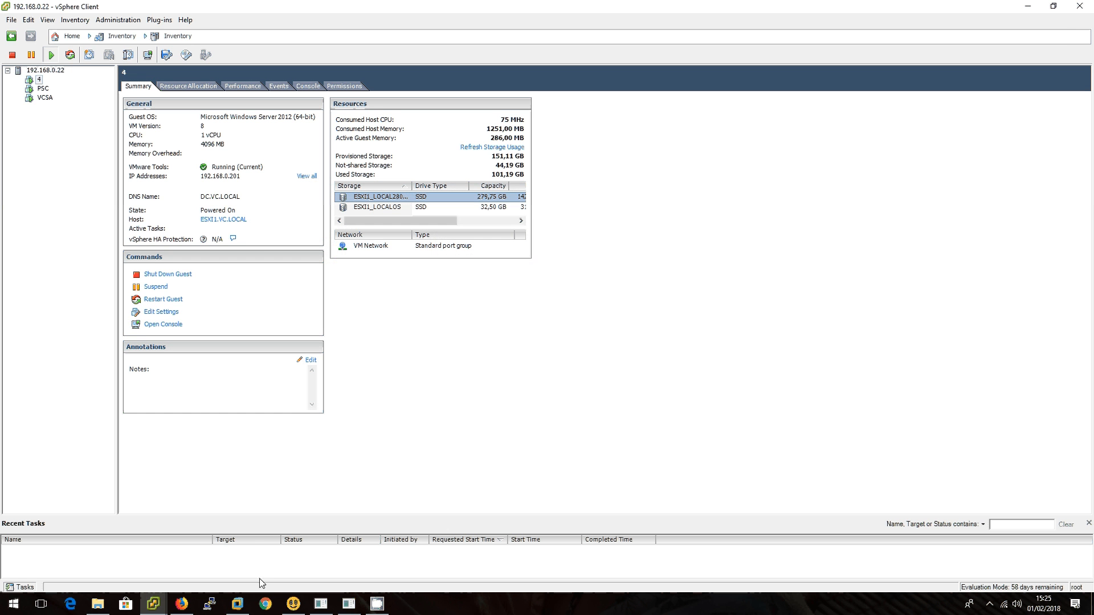
# Return to virtual machine 4's console and show the disk drive hardware list in the iscsi1gb1 (G:) volume's properties
pyautogui.moveTo(152, 604)
pyautogui.click(217, 561)
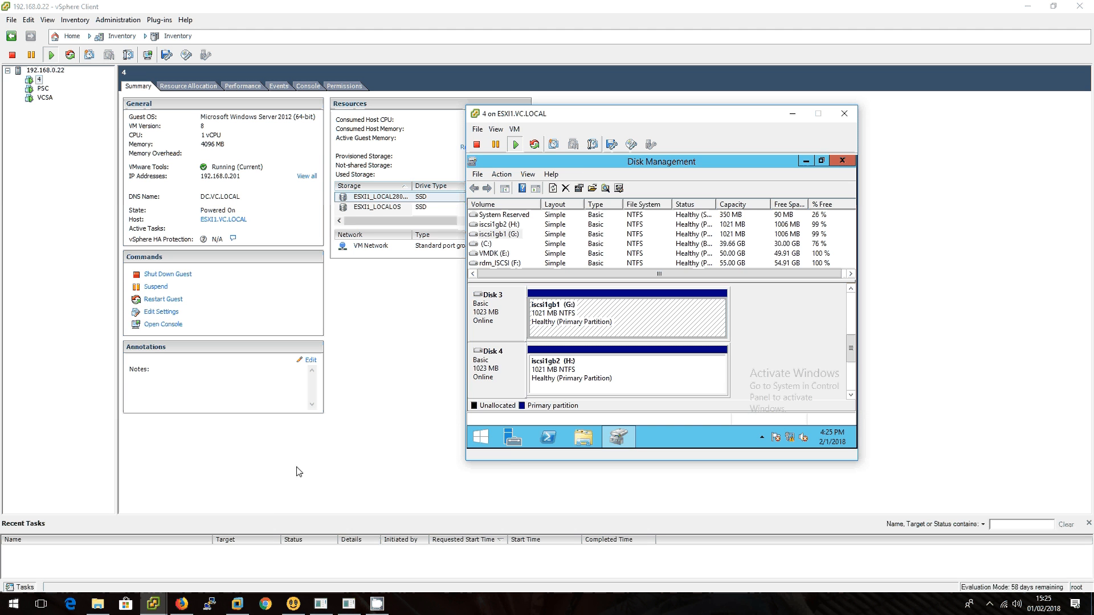
pyautogui.click(513, 342)
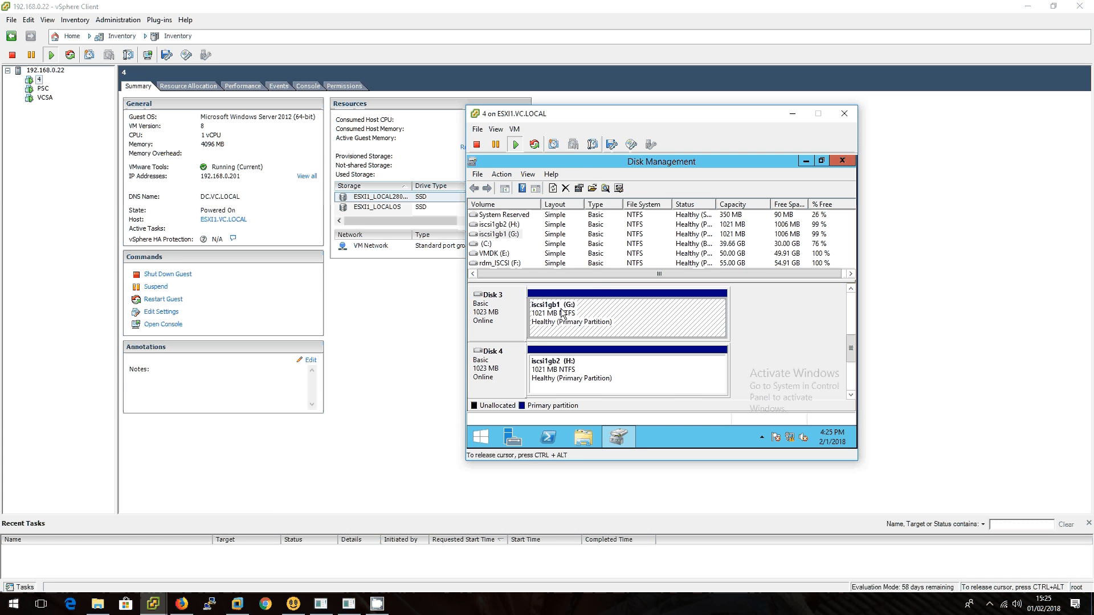
pyautogui.rightClick(562, 313)
pyautogui.click(587, 308)
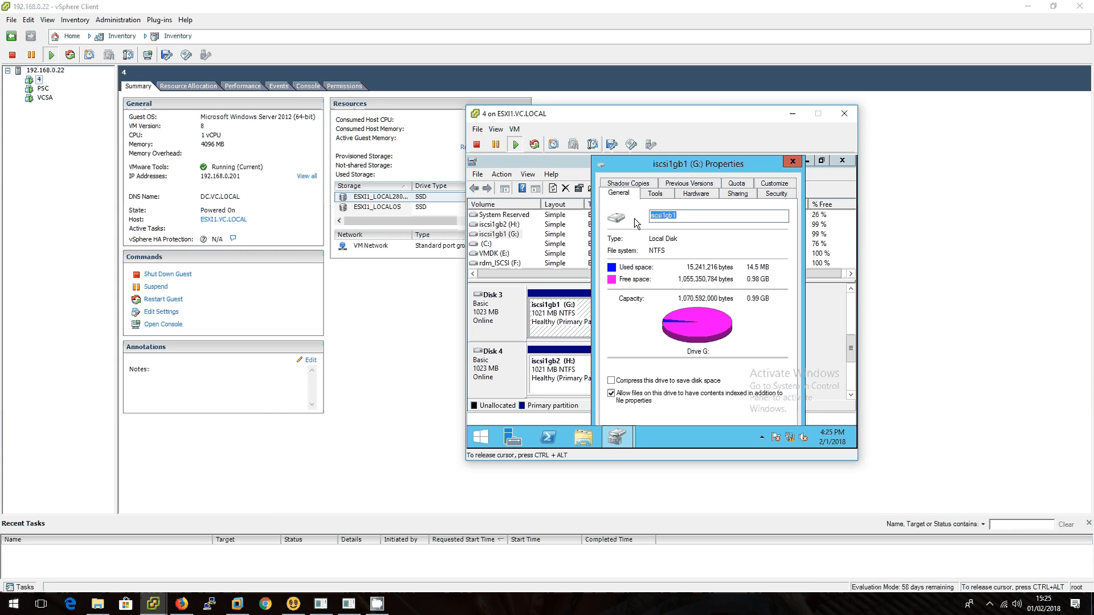
pyautogui.click(680, 191)
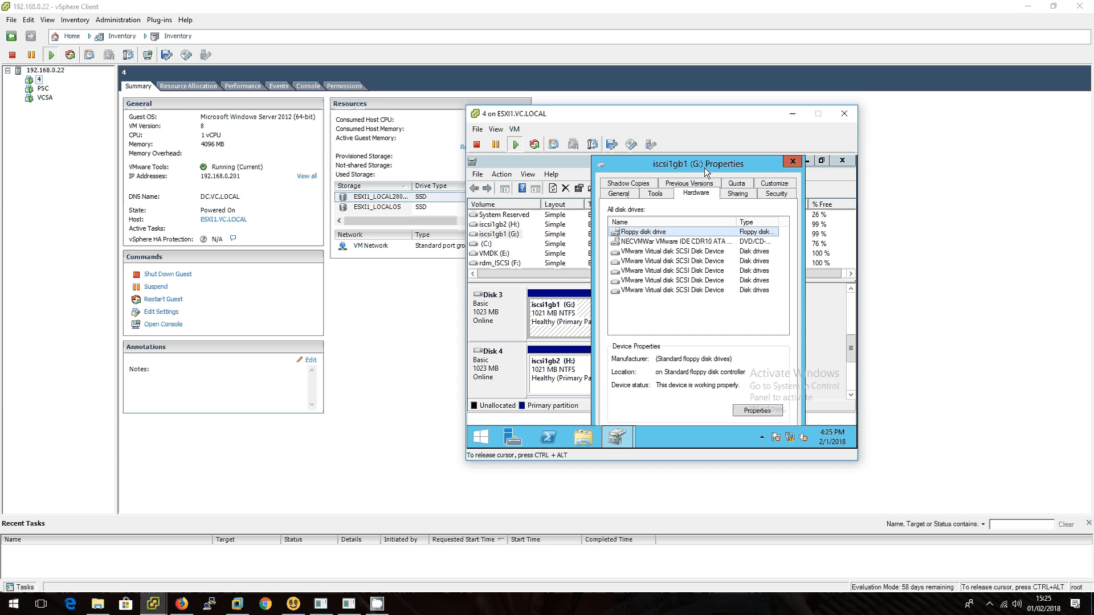
pyautogui.moveTo(700, 164); pyautogui.dragTo(693, 165)
# Compare the device locations of the last two VMware virtual SCSI disks, and open the properties of the fourth one
pyautogui.click(648, 290)
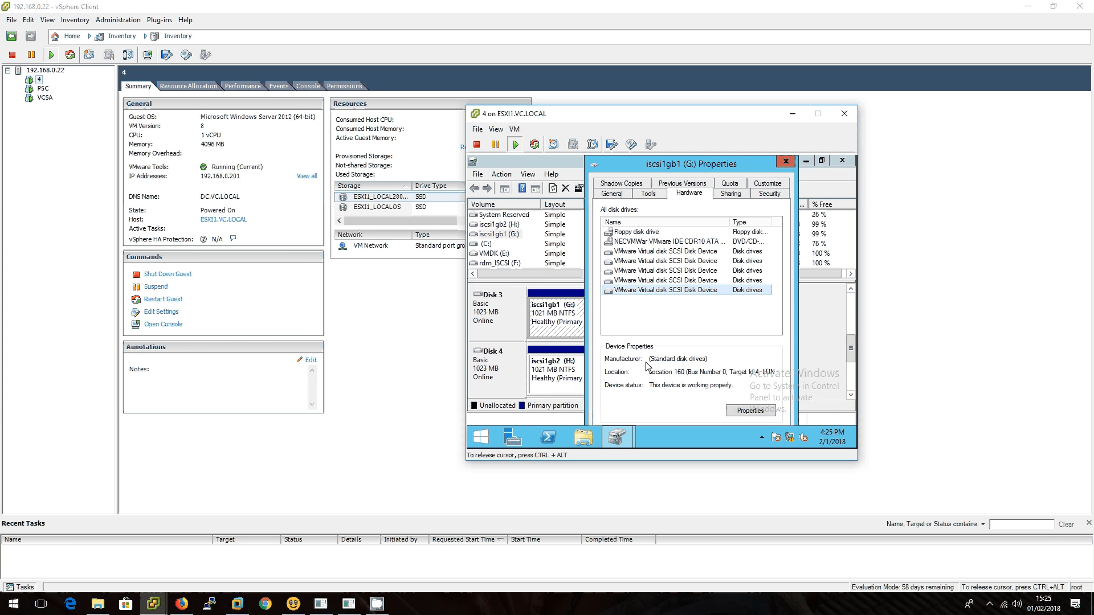
pyautogui.click(661, 241)
pyautogui.click(661, 271)
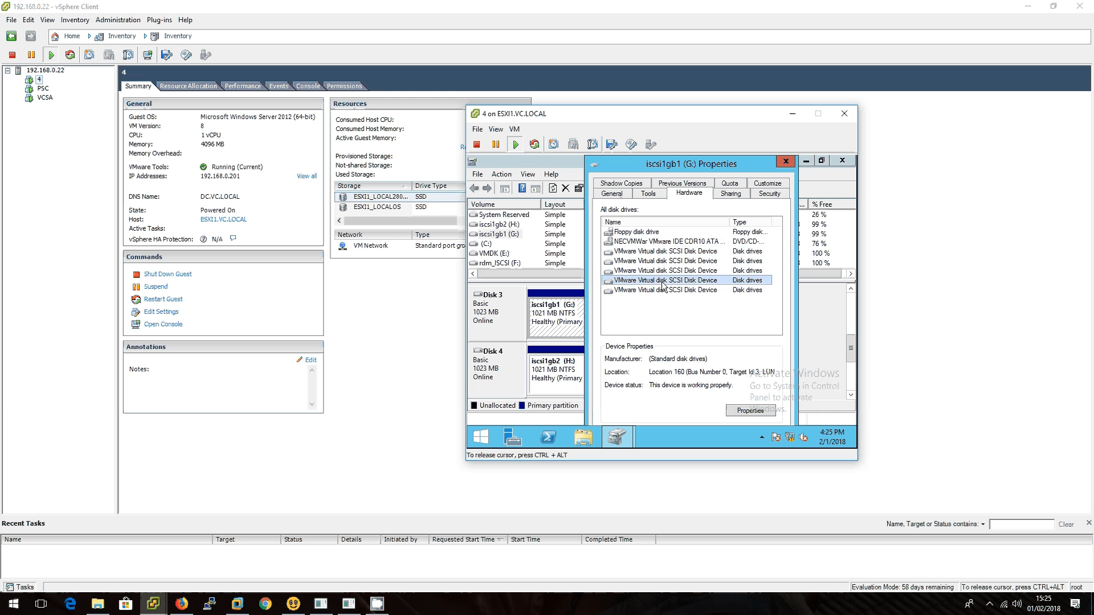
pyautogui.click(659, 290)
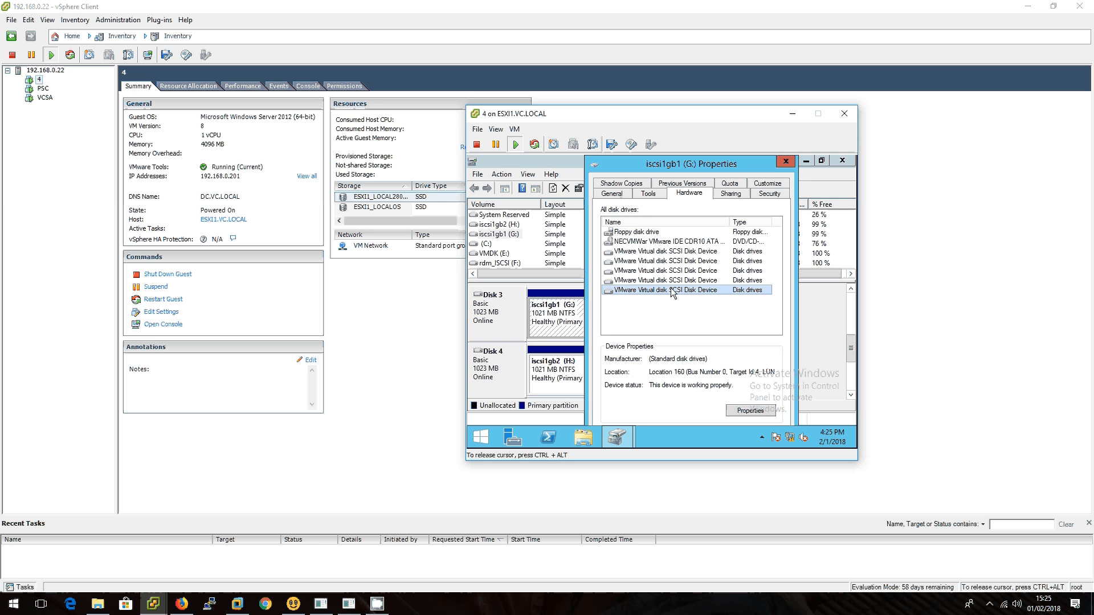
pyautogui.click(674, 281)
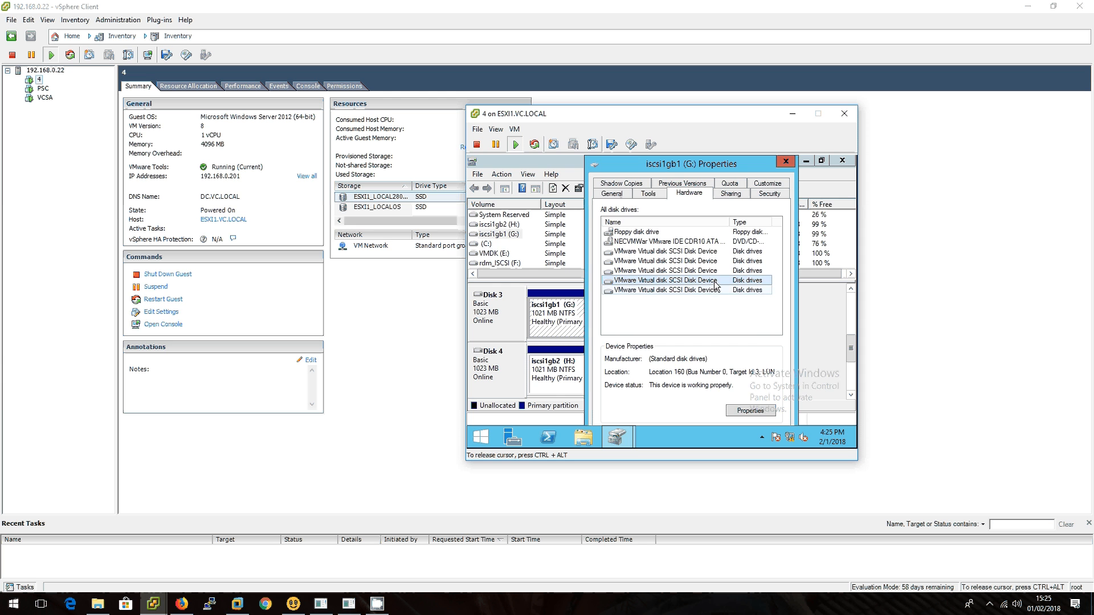
pyautogui.click(751, 410)
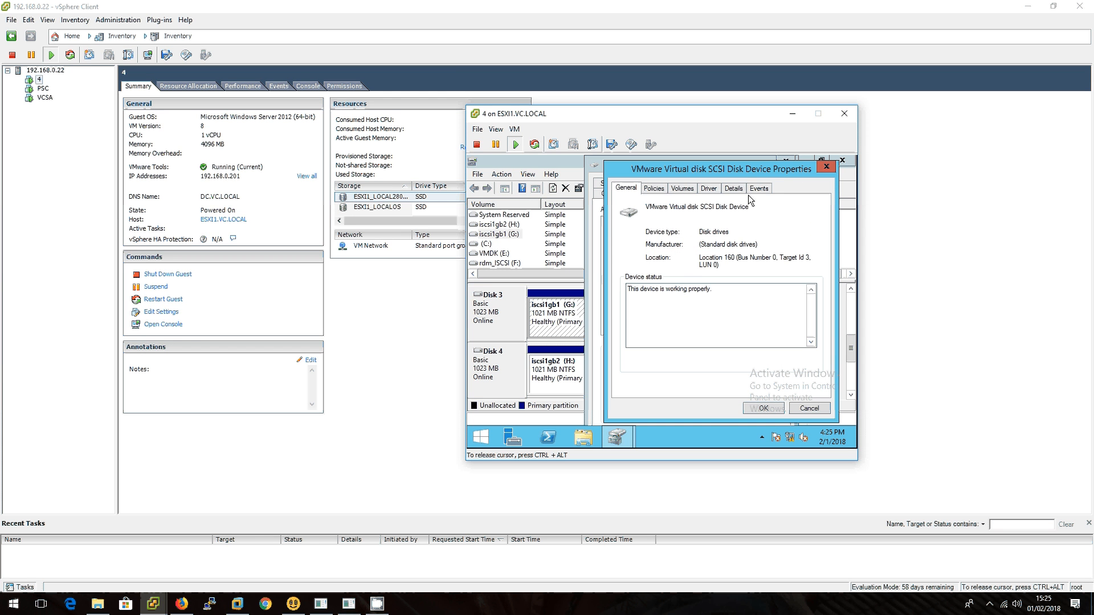
# Check the Address property in the fourth VMware virtual SCSI disk's device details, and close its properties
pyautogui.click(734, 189)
pyautogui.click(680, 243)
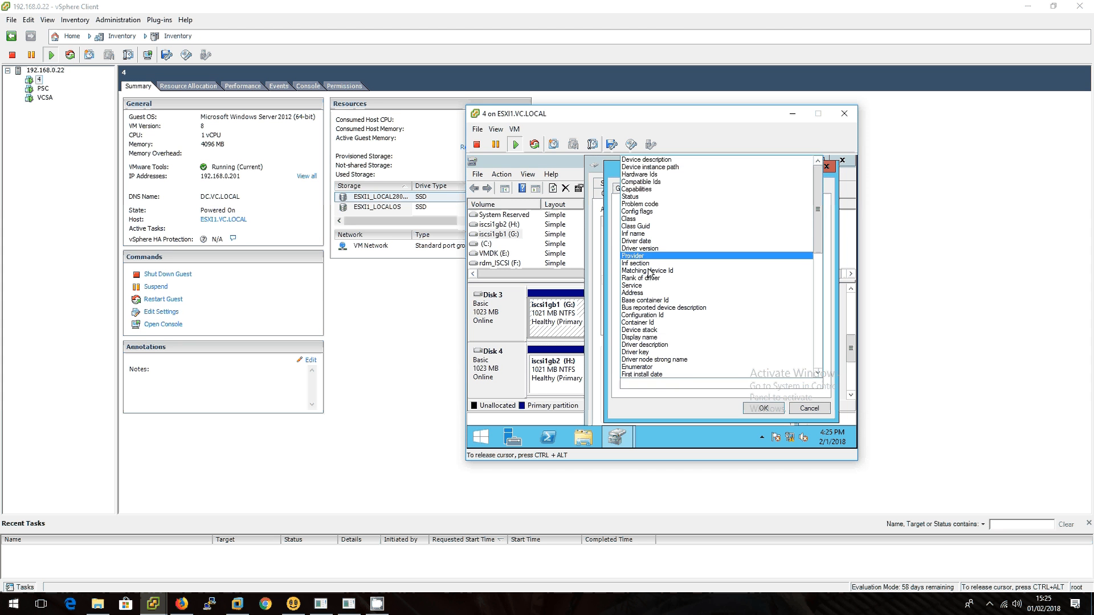
pyautogui.click(644, 293)
pyautogui.click(648, 276)
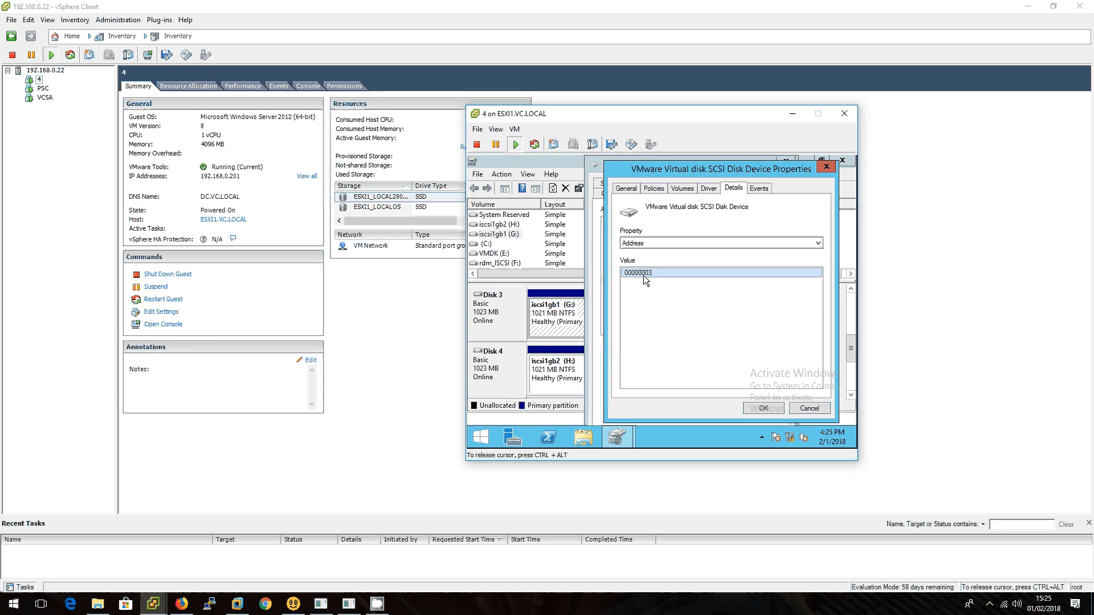
pyautogui.click(808, 407)
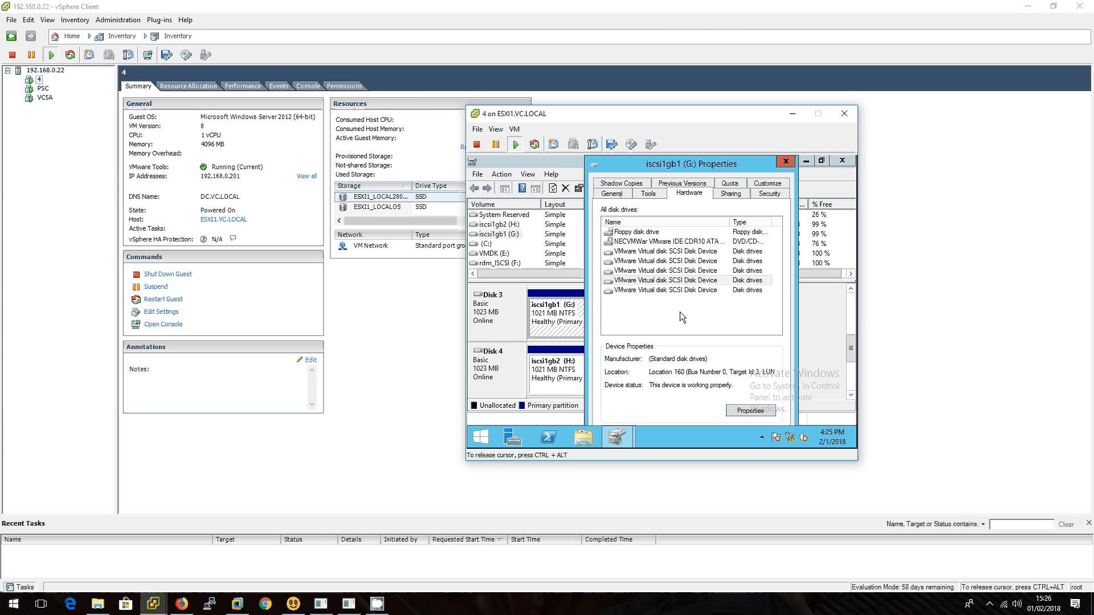
# Open the last VMware virtual SCSI disk's properties, check its Address property, and highlight the bus, target and LUN in its location
pyautogui.click(646, 291)
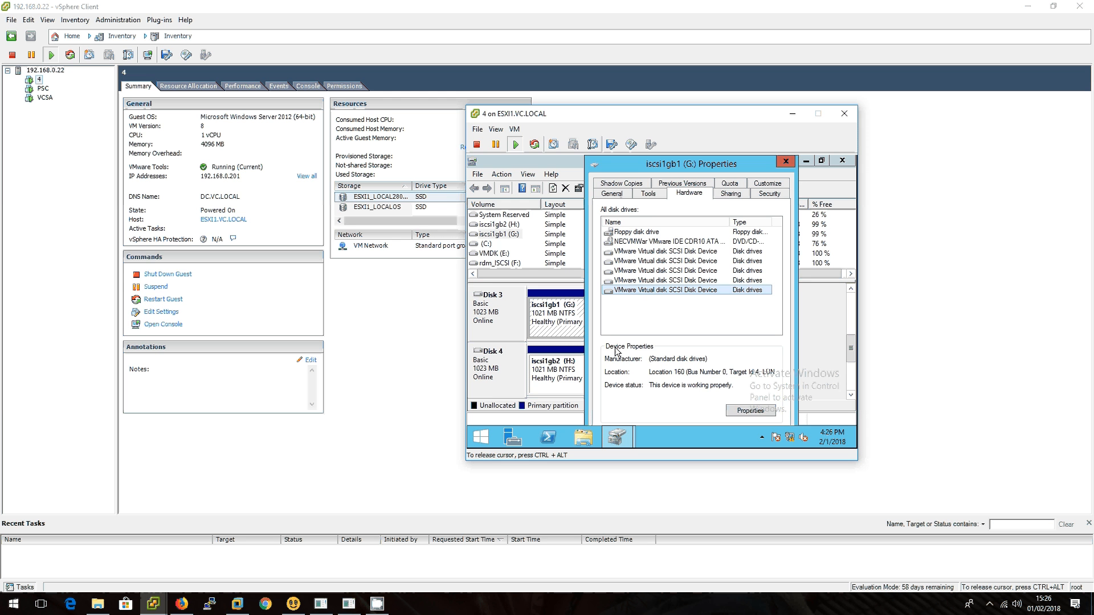
pyautogui.click(745, 411)
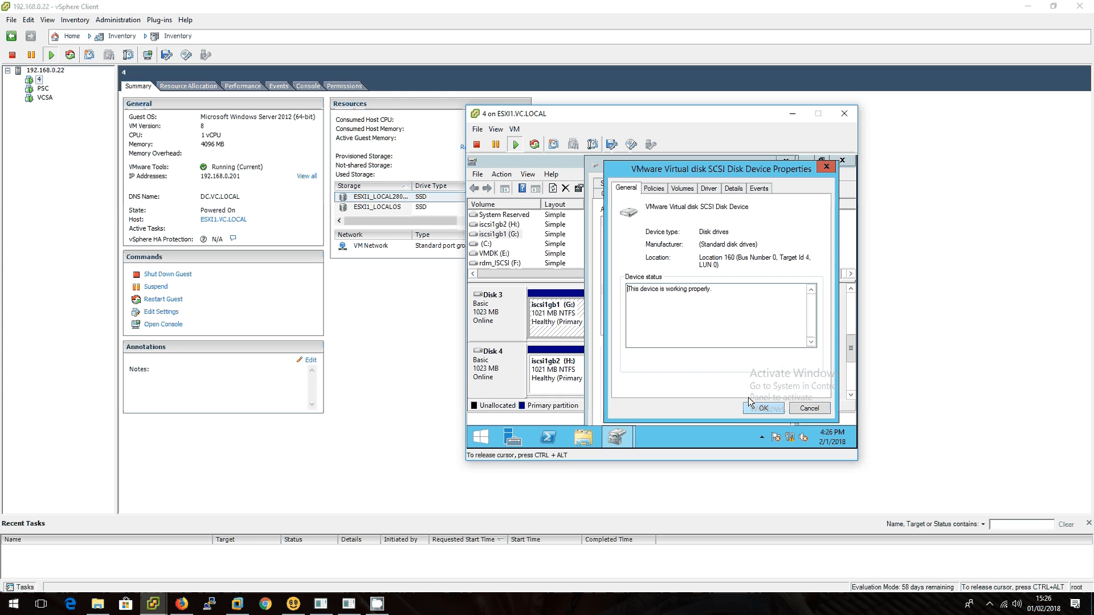
pyautogui.click(734, 188)
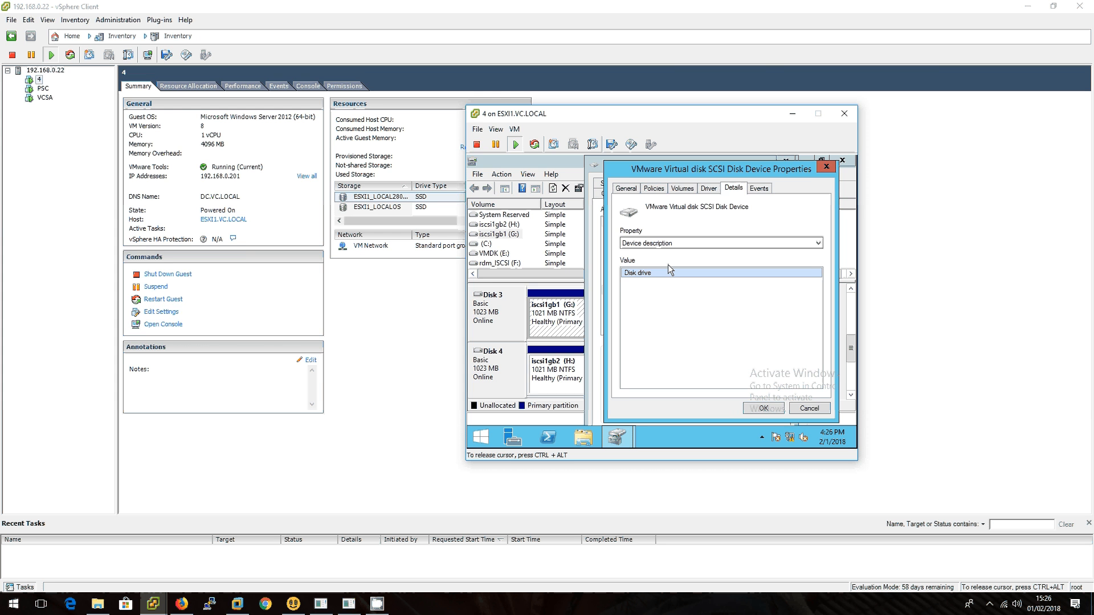
pyautogui.click(668, 238)
pyautogui.click(661, 293)
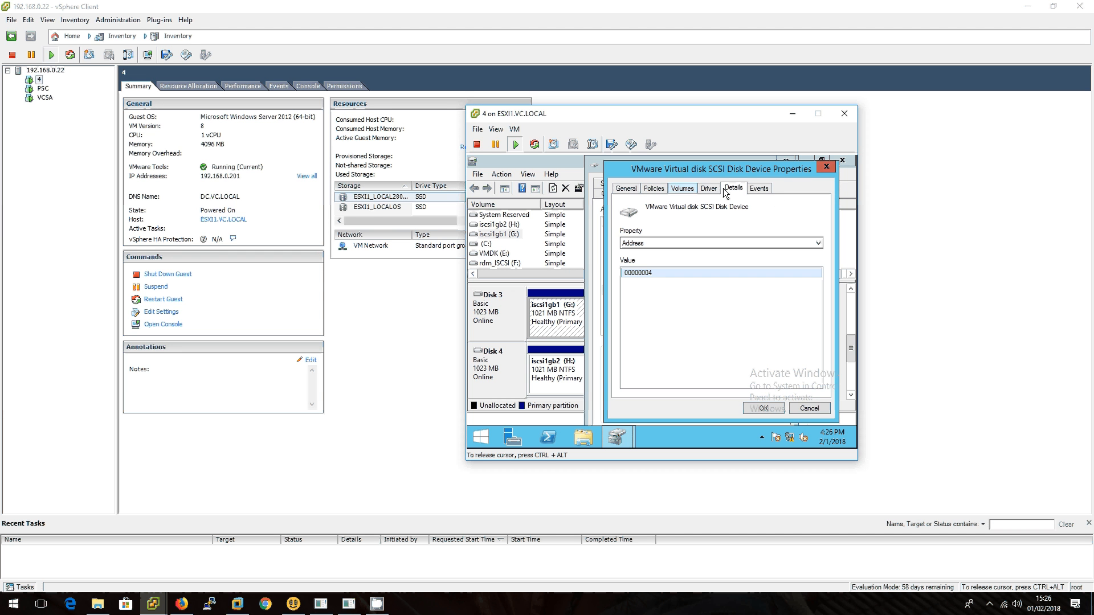
pyautogui.click(634, 188)
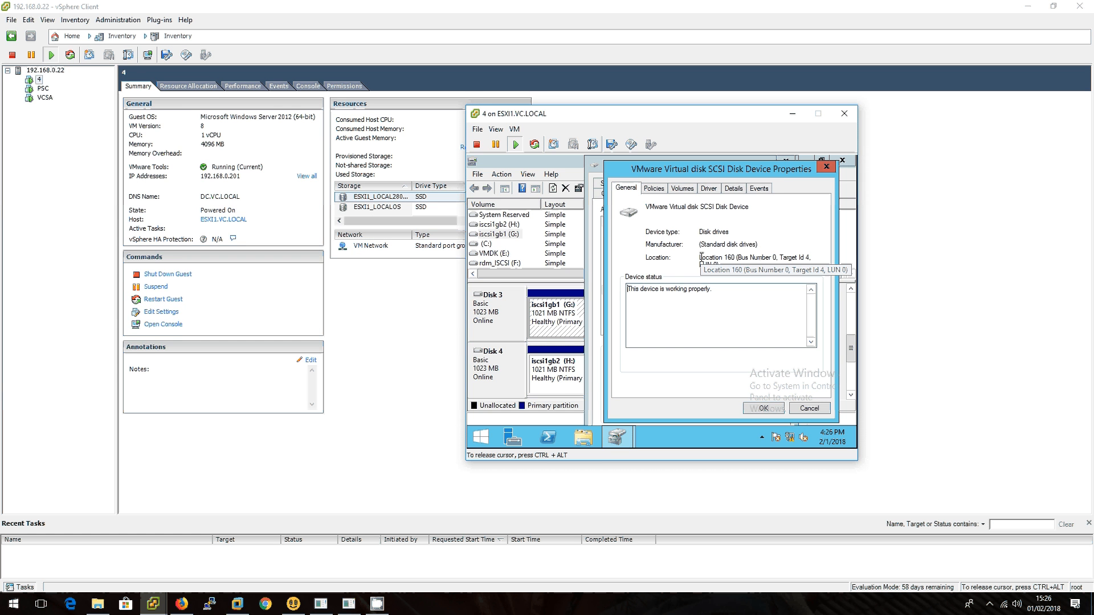
pyautogui.moveTo(731, 258); pyautogui.dragTo(807, 274)
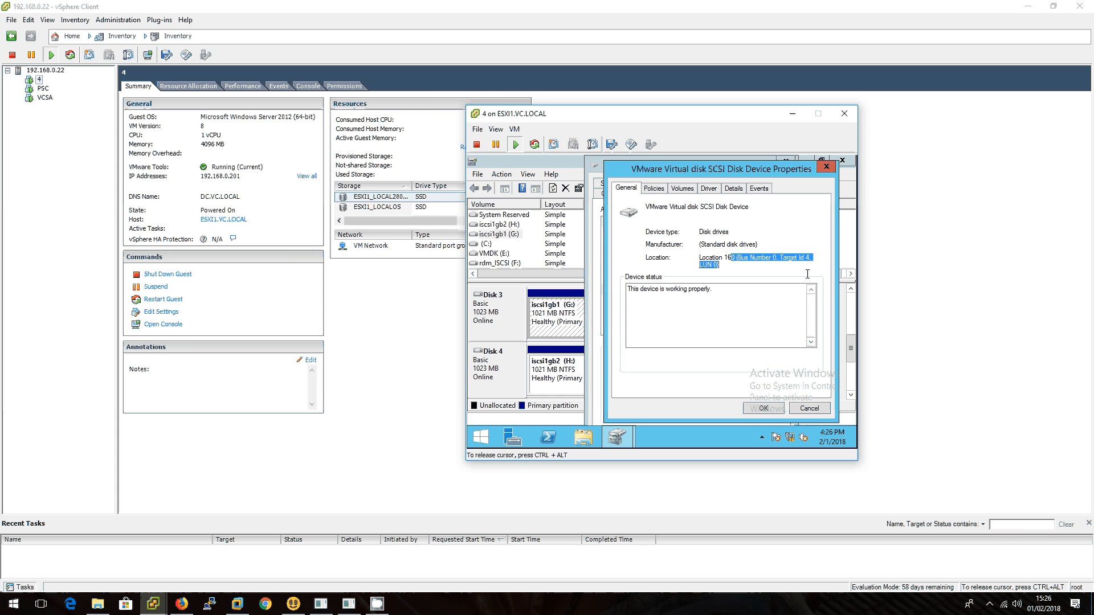
pyautogui.hotkey('ctrl', 'alt')
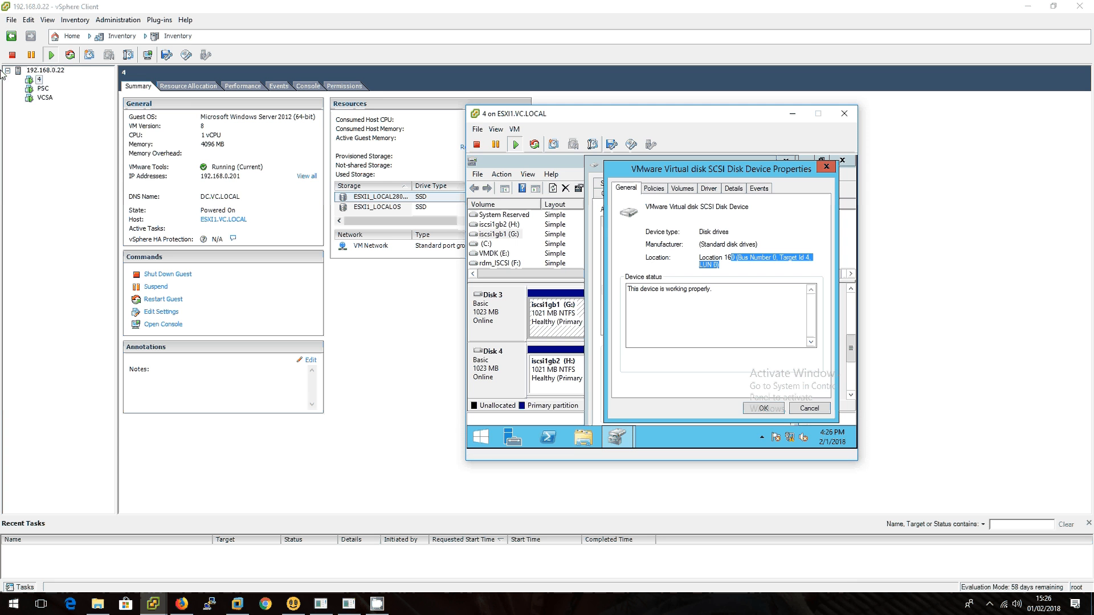
pyautogui.rightClick(39, 83)
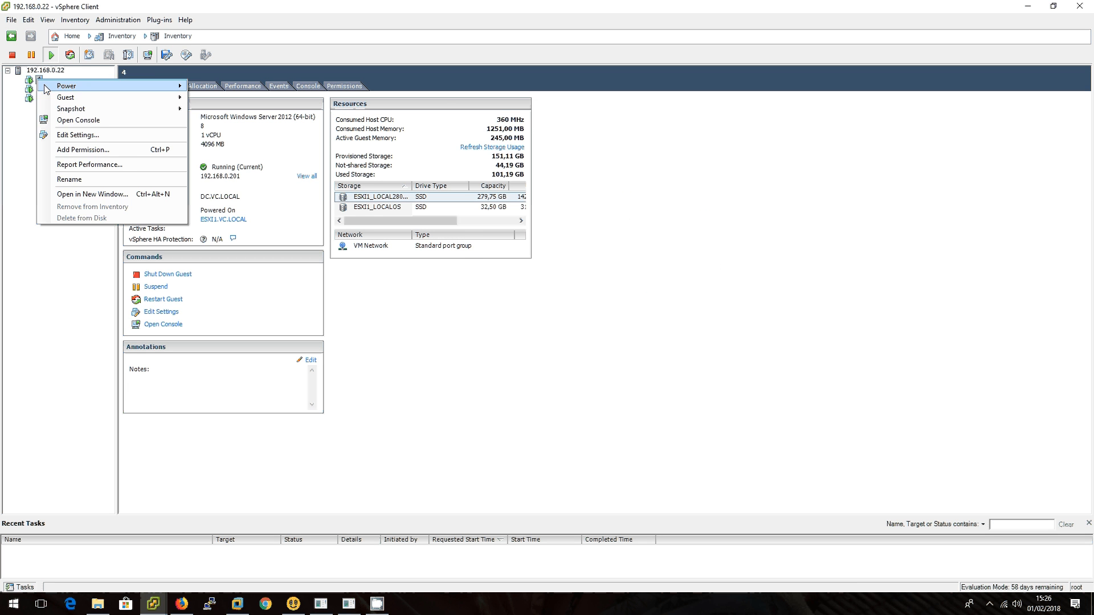
pyautogui.click(75, 114)
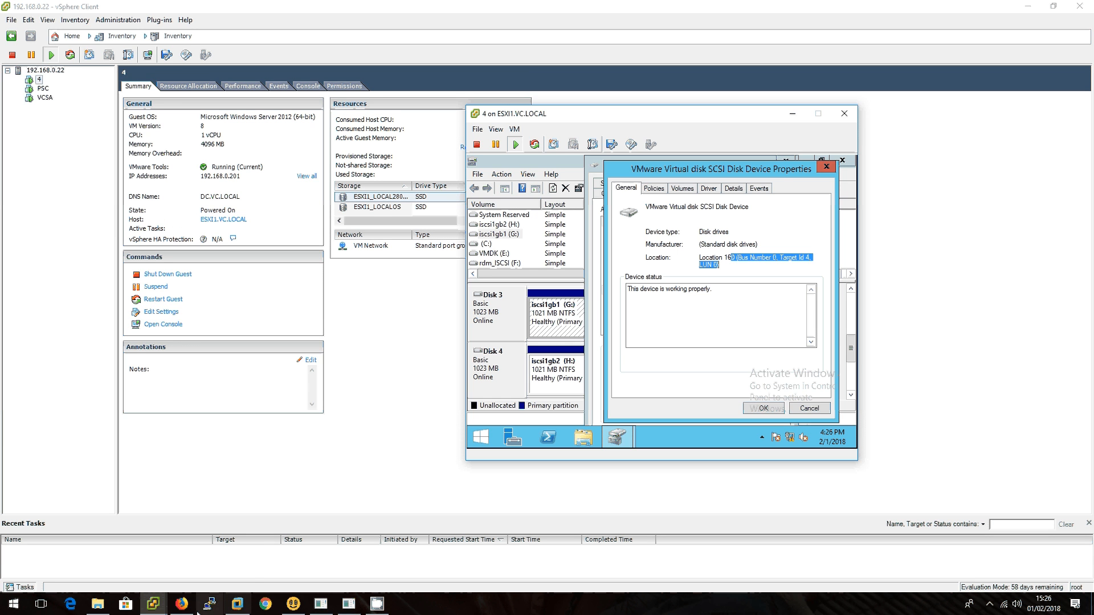
pyautogui.moveTo(152, 603)
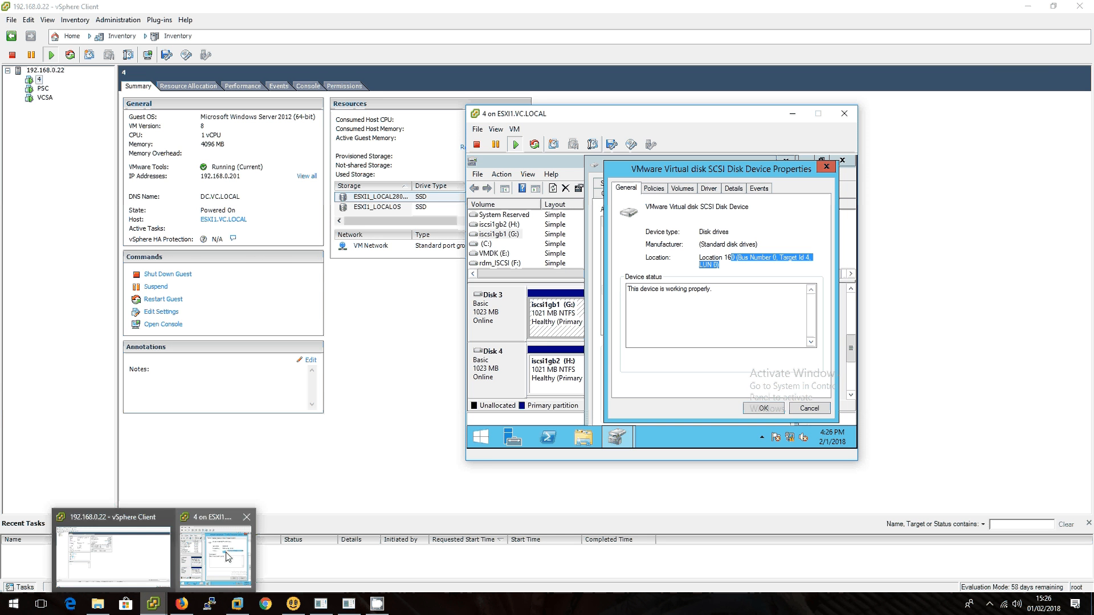
pyautogui.click(226, 555)
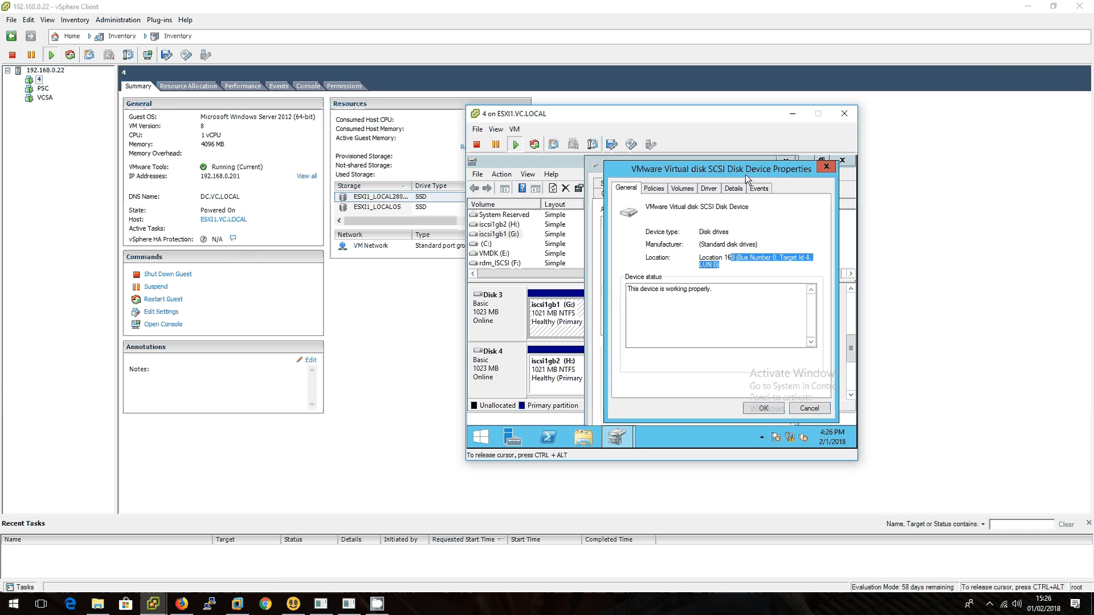
# Reopen the last VMware virtual SCSI disk's properties and recheck its Address property against the bus, target and LUN in its location
pyautogui.click(826, 167)
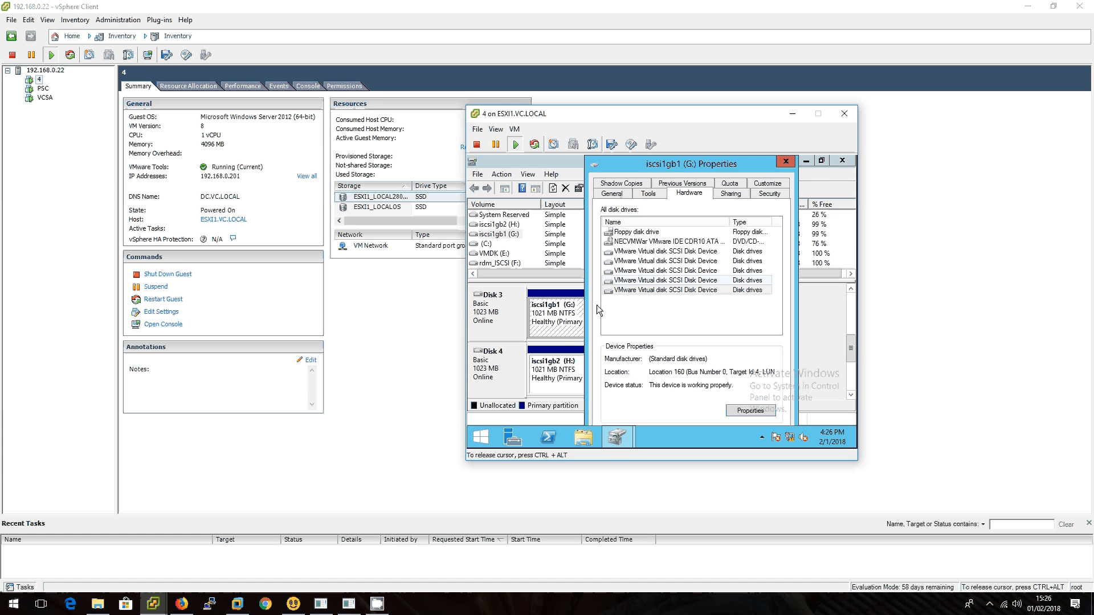
pyautogui.click(638, 291)
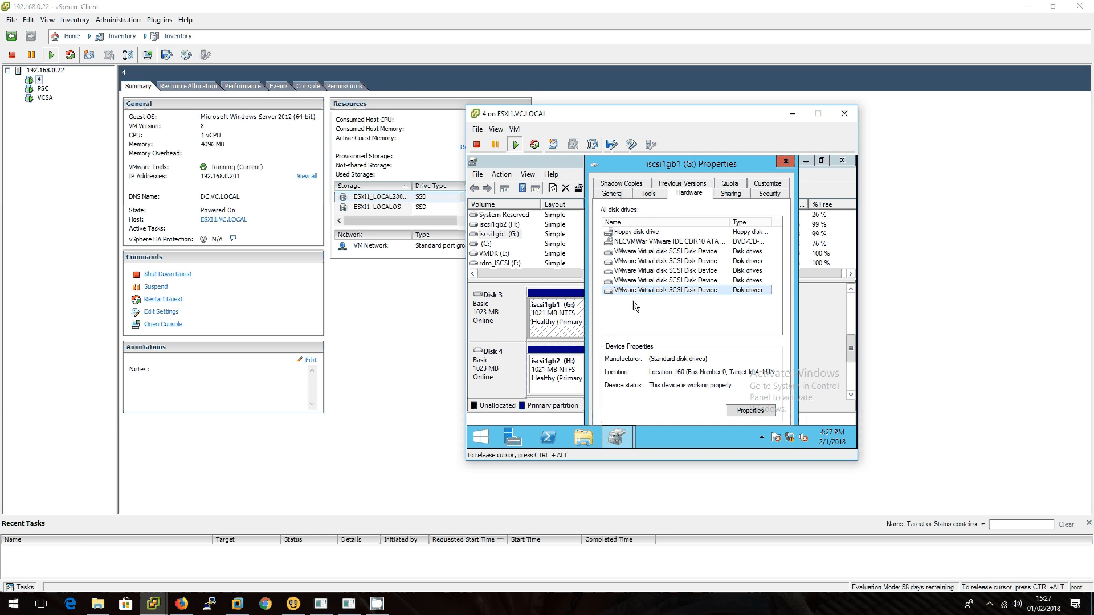
pyautogui.click(751, 411)
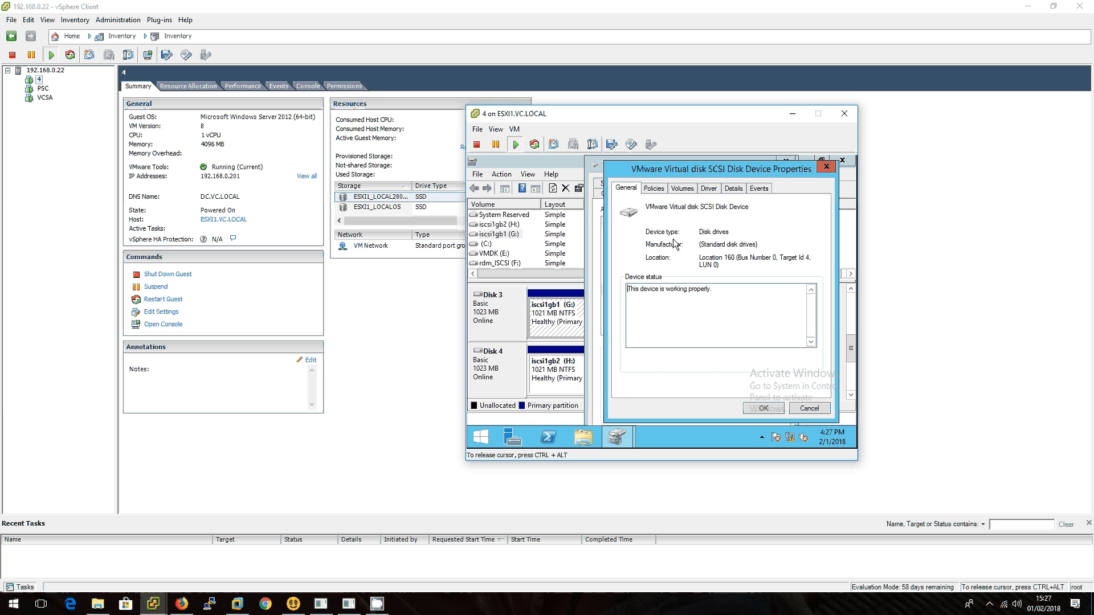
pyautogui.click(675, 188)
pyautogui.click(734, 188)
pyautogui.click(683, 243)
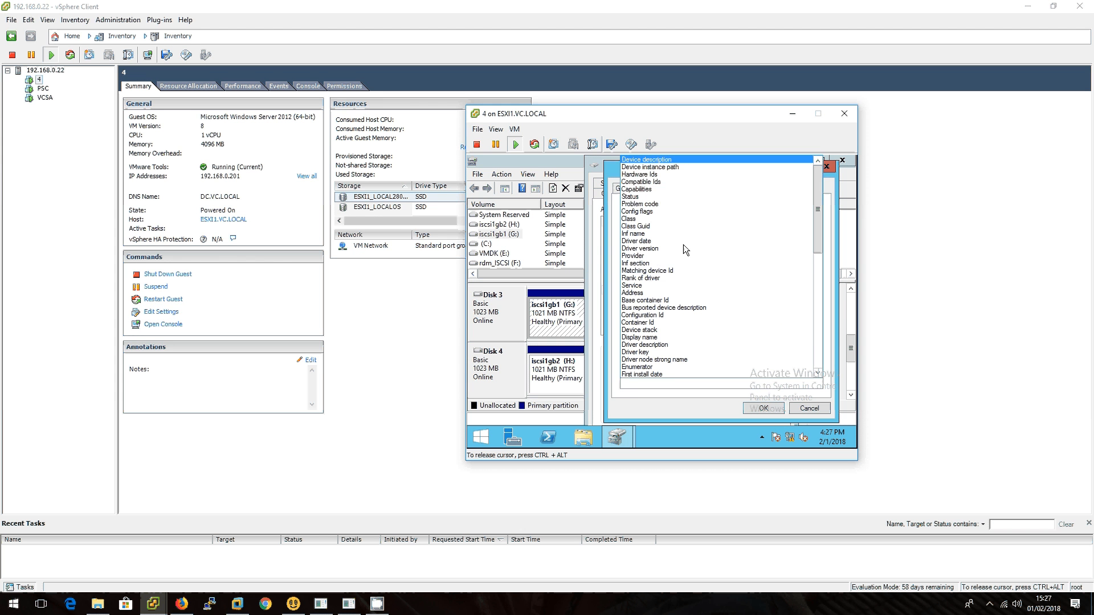
pyautogui.click(645, 274)
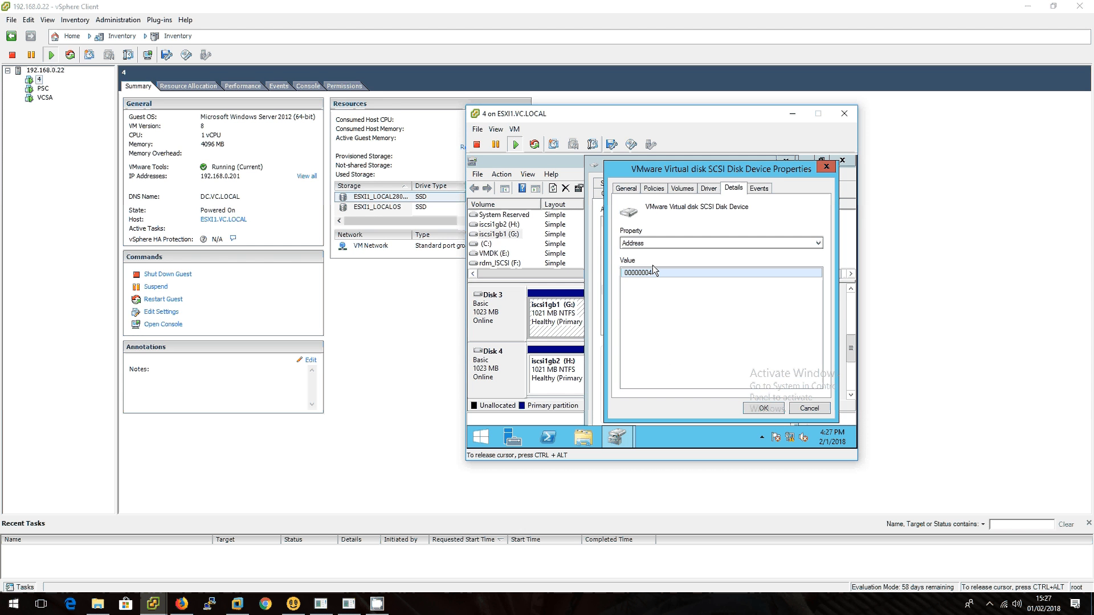
pyautogui.click(626, 188)
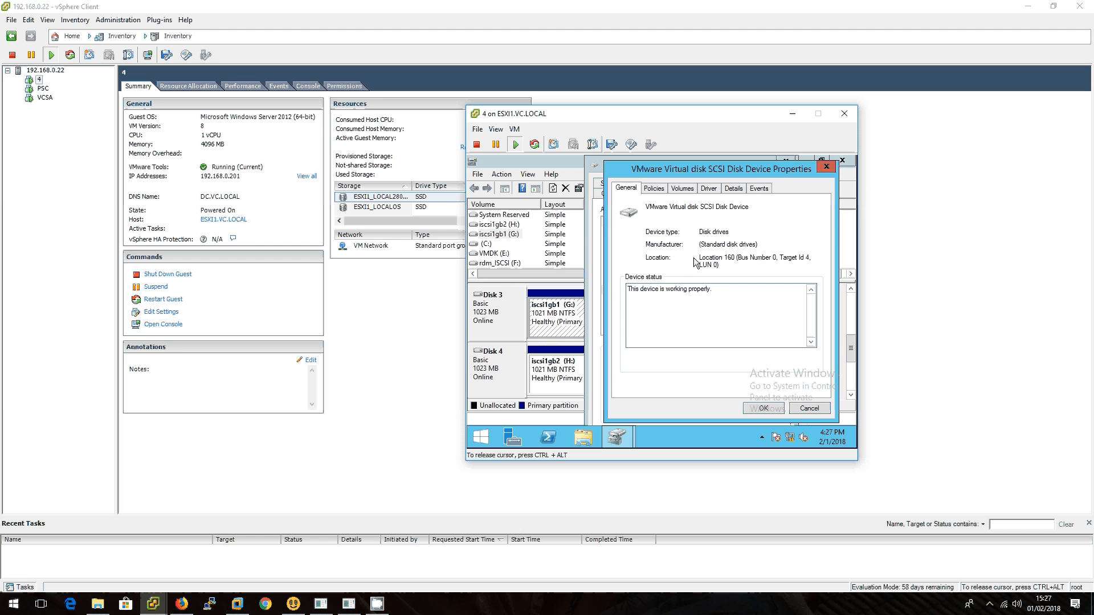
pyautogui.moveTo(738, 257); pyautogui.dragTo(801, 268)
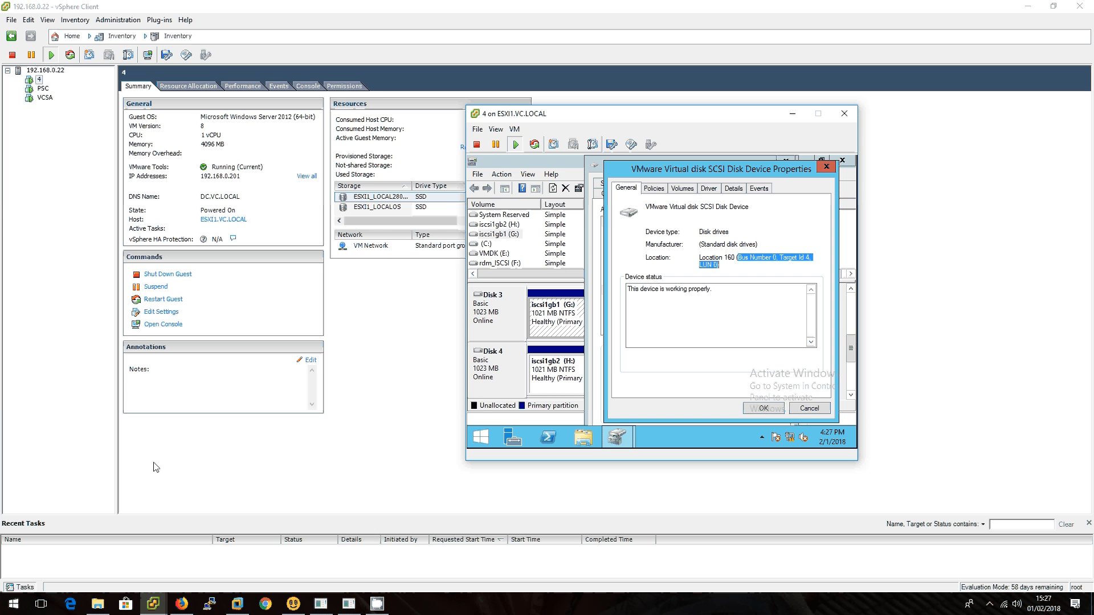
# Switch to a new Notepad document on the host, note the disk location as b0:t4:L0, and move the note clear of the console
pyautogui.click(14, 605)
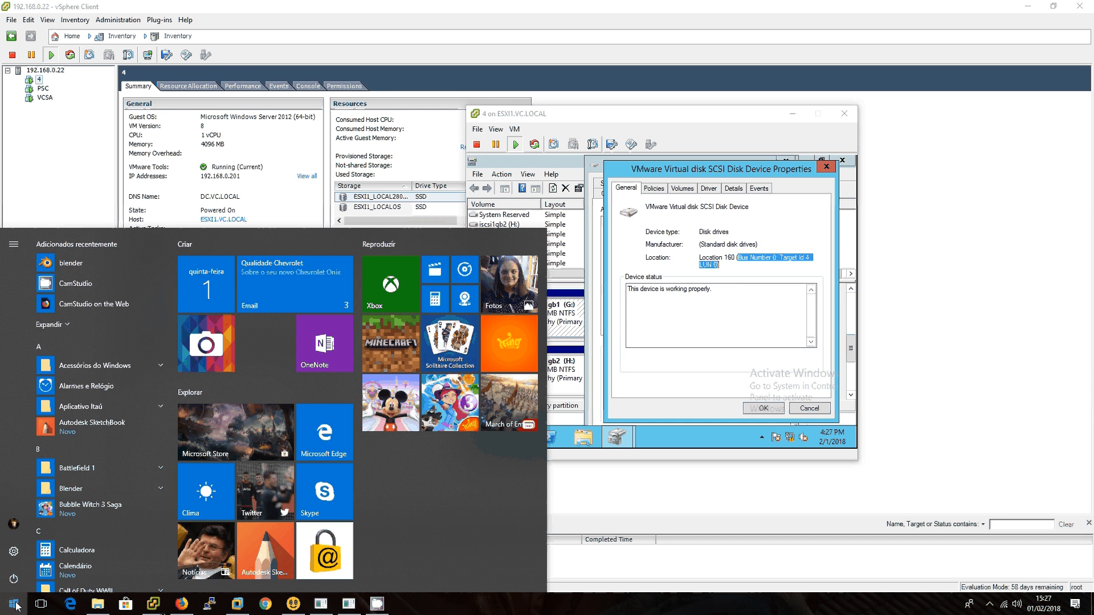
pyautogui.click(16, 607)
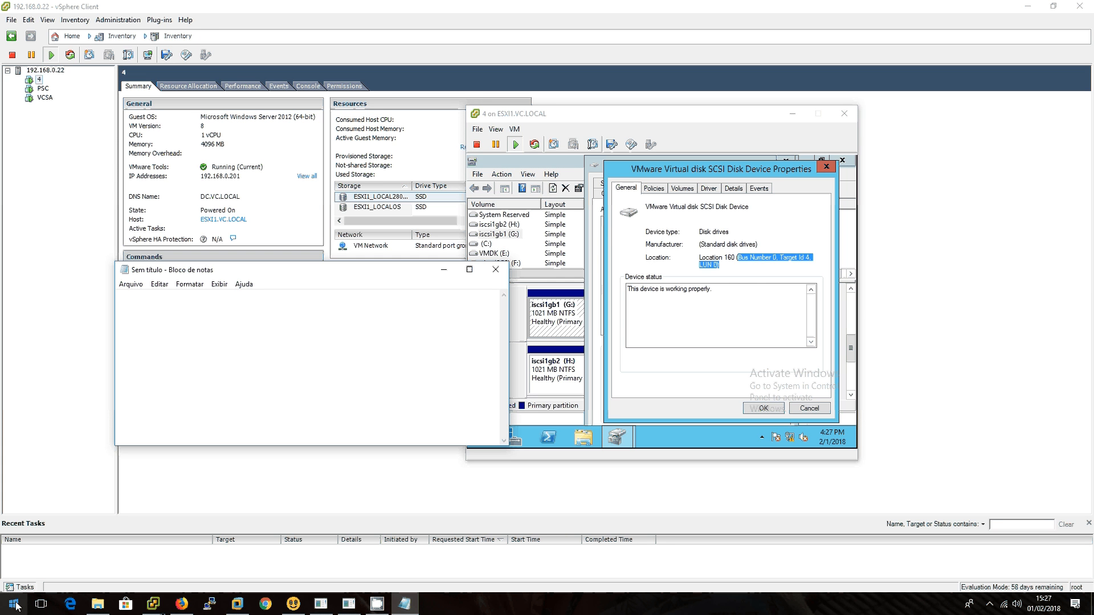
pyautogui.write('b0:t4:L0')
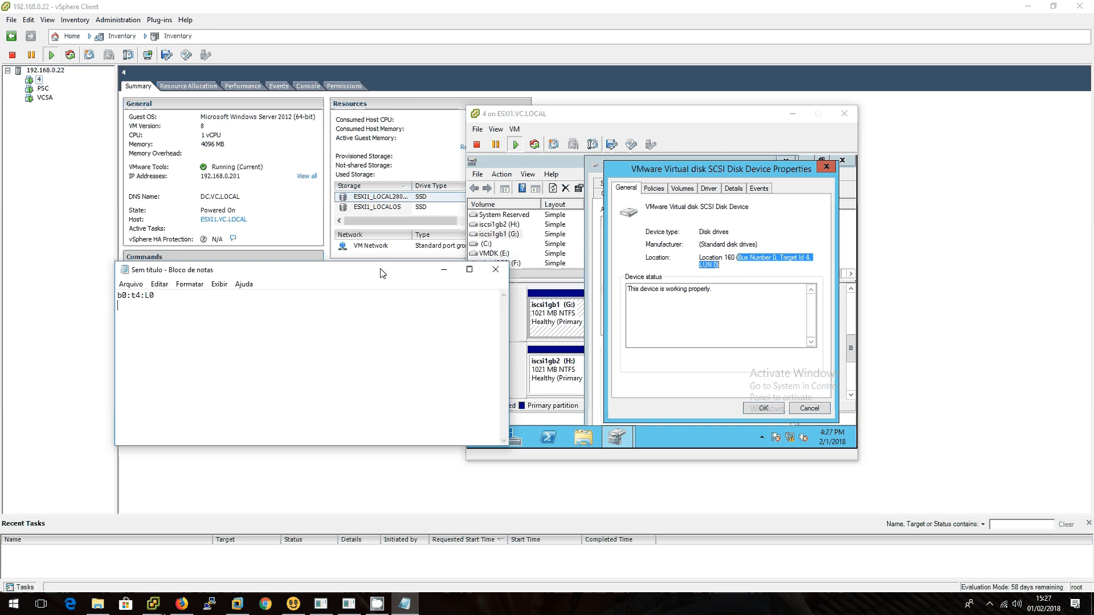
pyautogui.moveTo(381, 269); pyautogui.dragTo(730, 307)
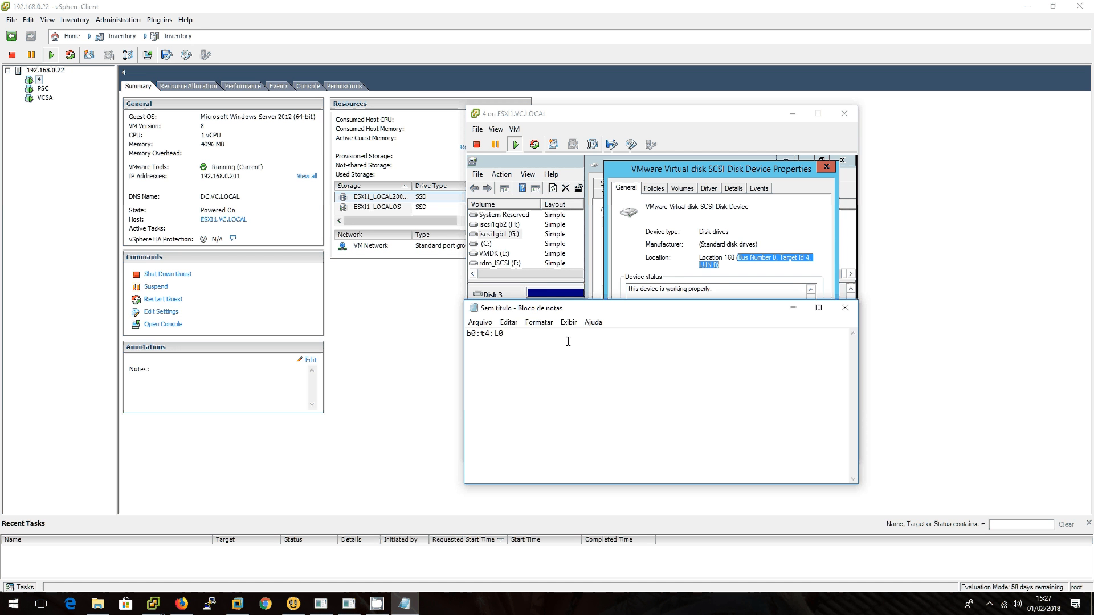
pyautogui.doubleClick(476, 335)
pyautogui.doubleClick(499, 334)
pyautogui.moveTo(530, 317); pyautogui.dragTo(748, 286)
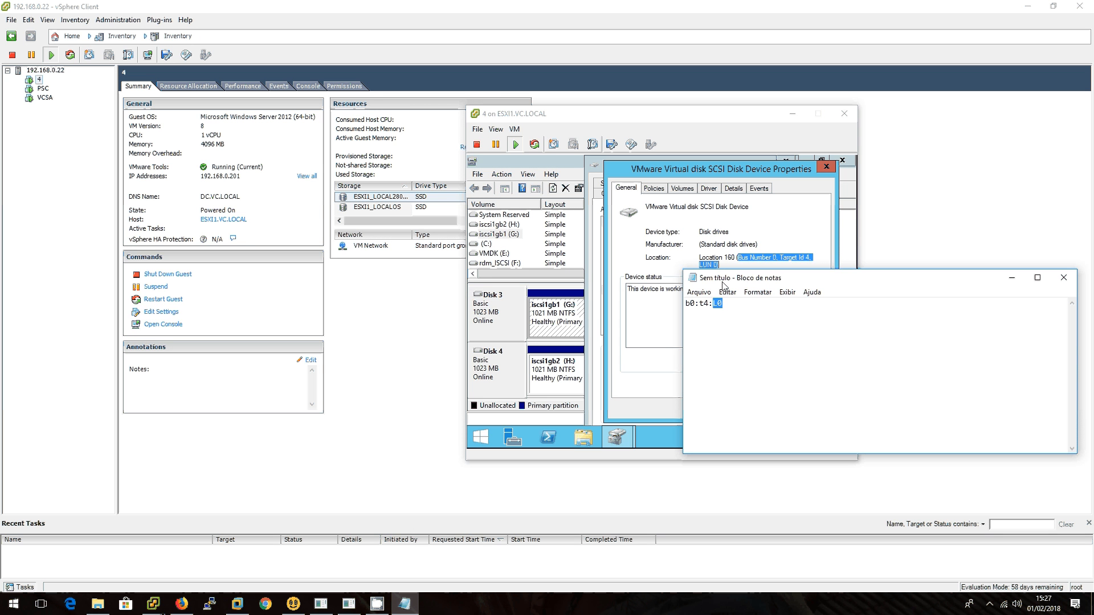
# Open virtual machine 4's settings, show Hard disk 5's details, and place the Notepad note beside them for comparison
pyautogui.rightClick(41, 82)
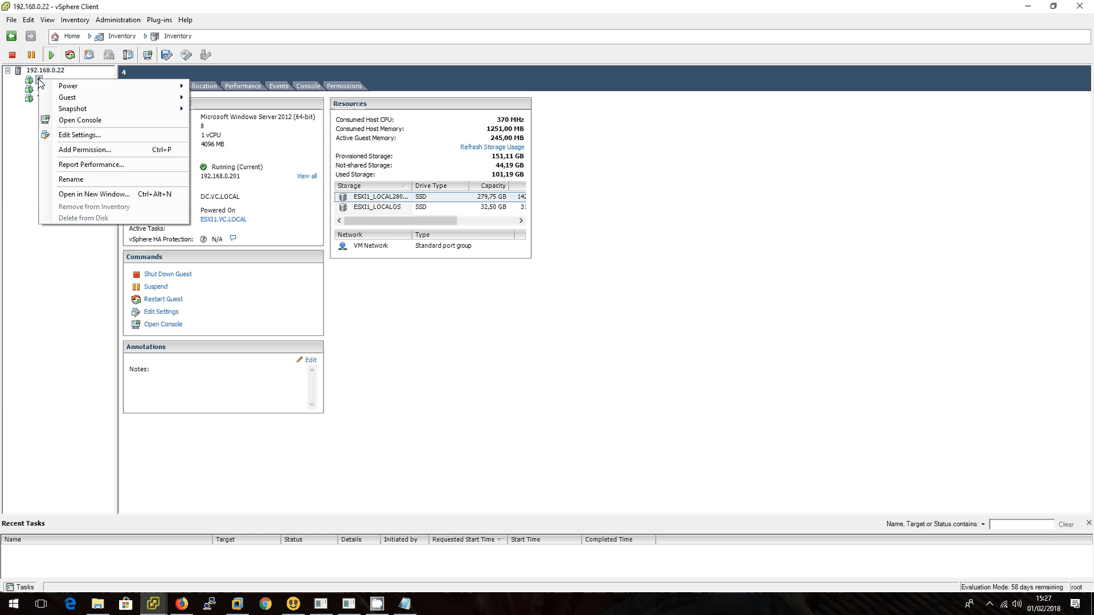
pyautogui.click(73, 137)
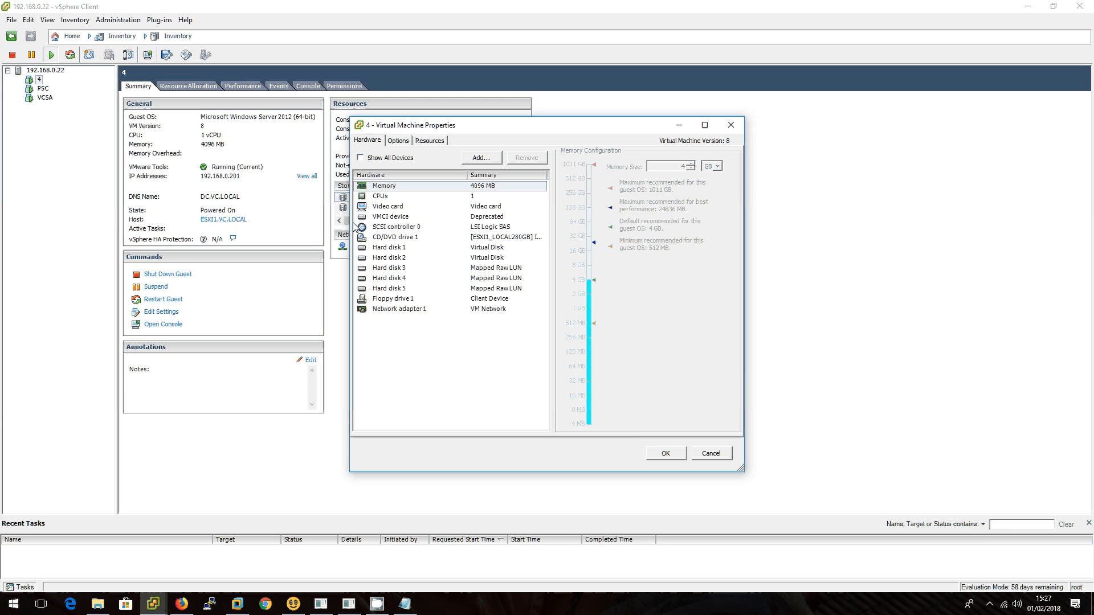
pyautogui.click(400, 289)
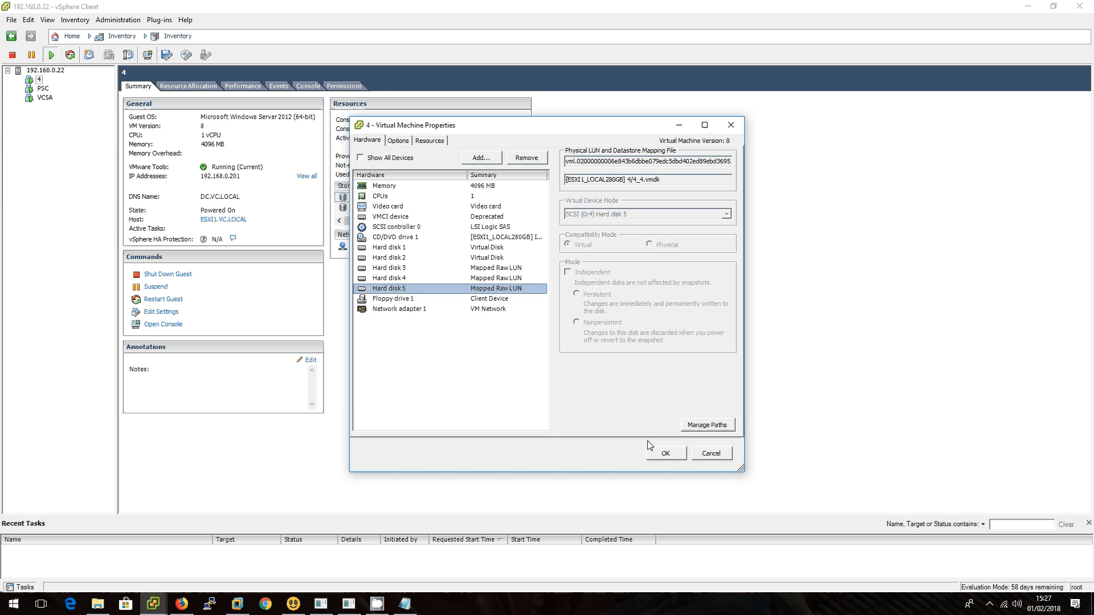
pyautogui.click(405, 604)
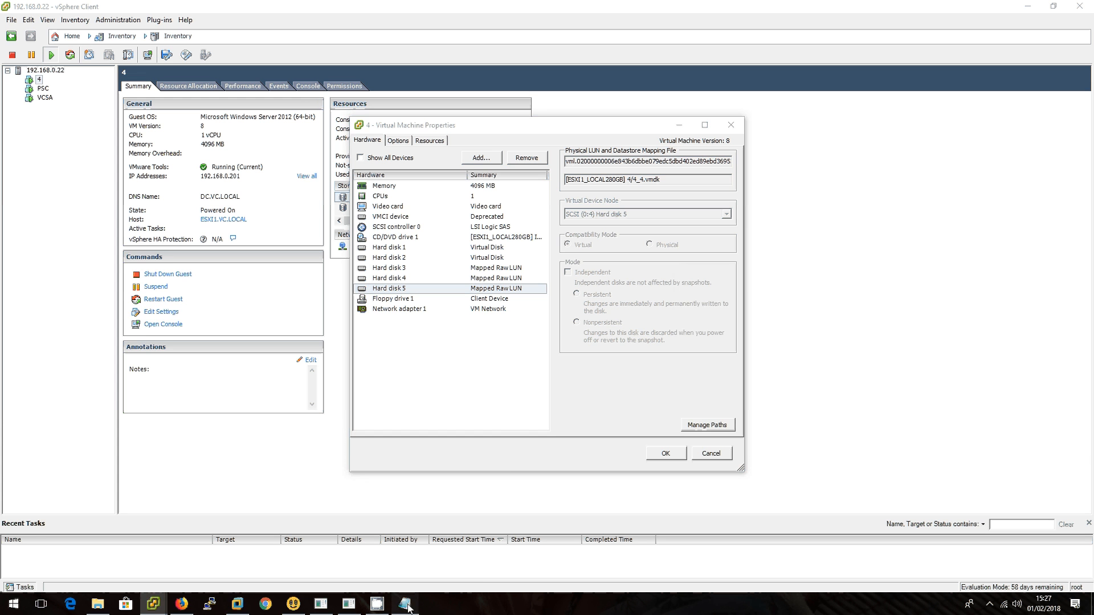
pyautogui.moveTo(797, 284); pyautogui.dragTo(237, 334)
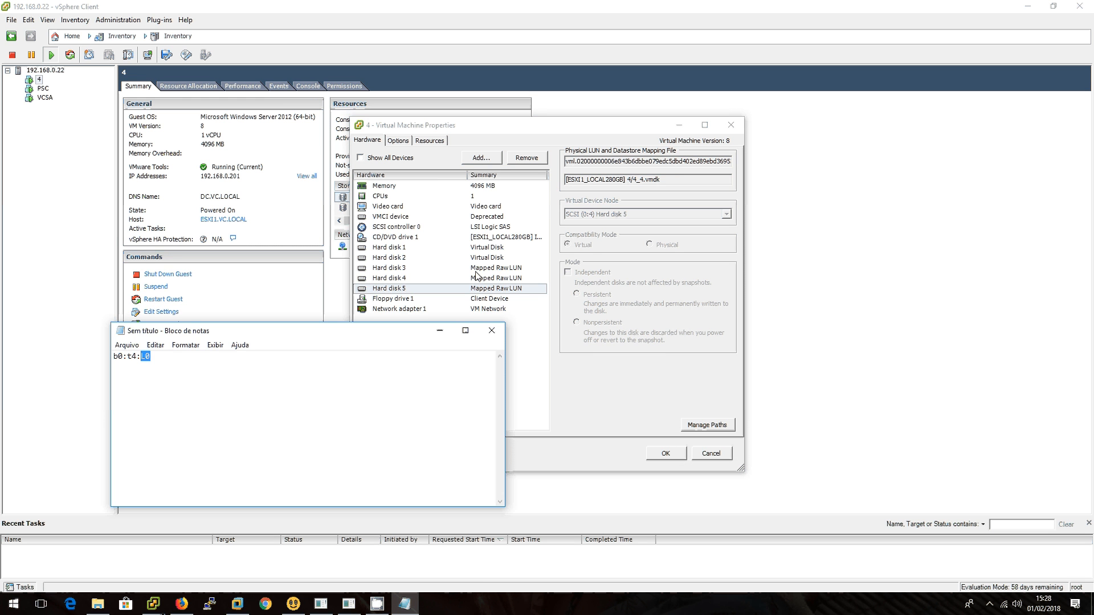
# Compare the virtual device nodes of Hard disk 5 and Hard disk 4 with the noted location, ending on Hard disk 5
pyautogui.click(399, 287)
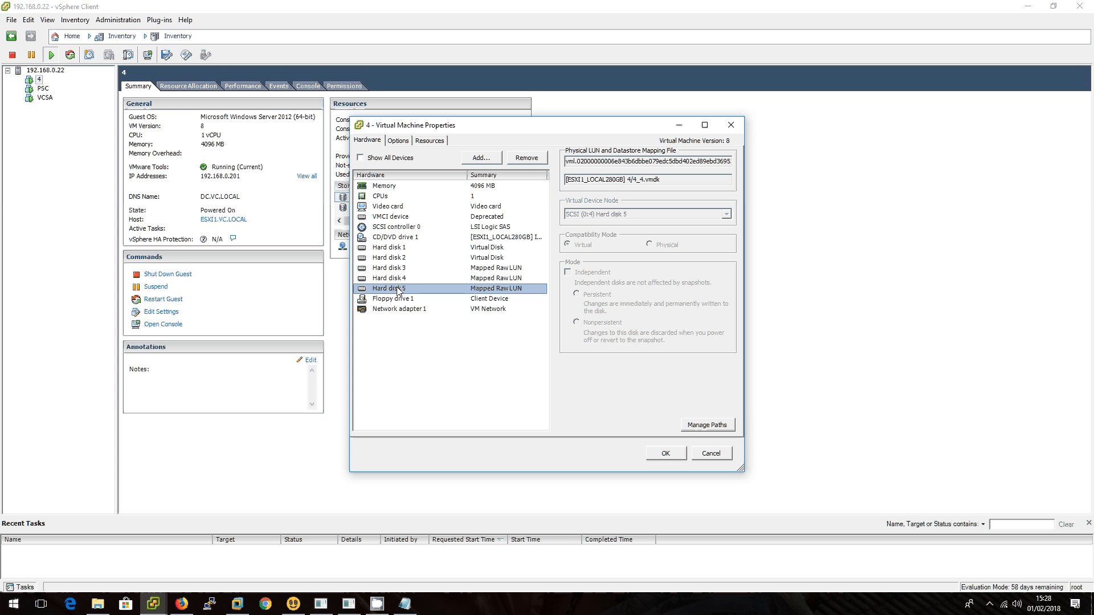
pyautogui.press('Up')
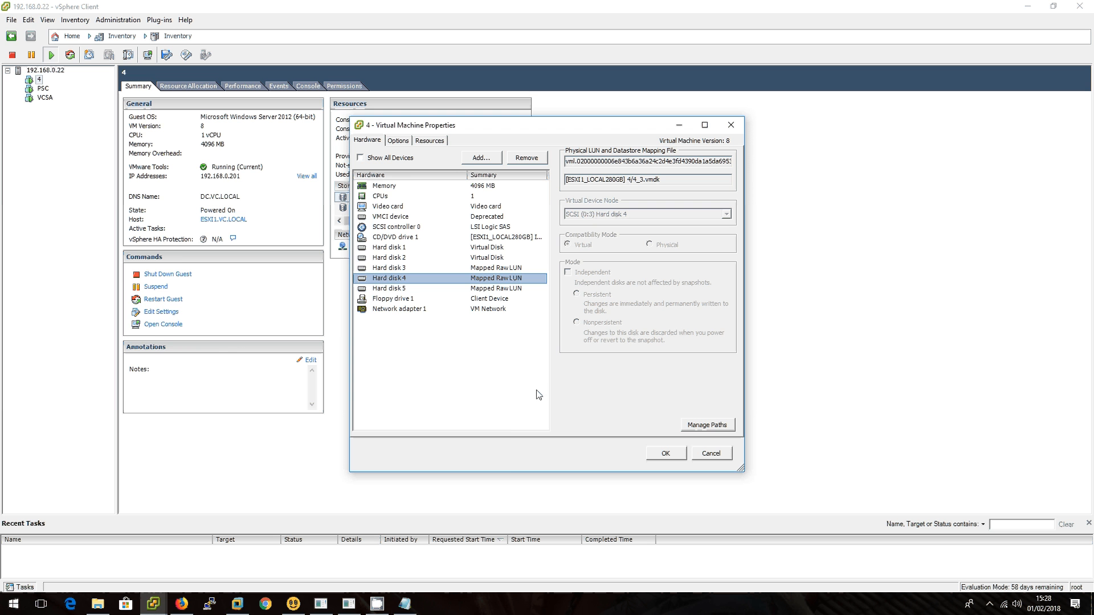
pyautogui.click(404, 604)
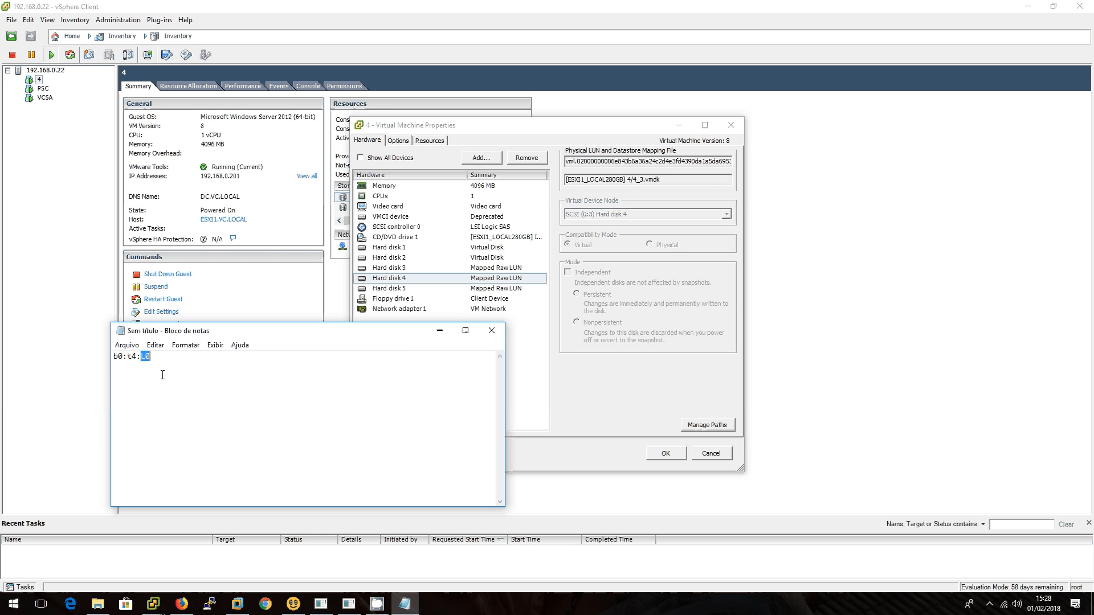
pyautogui.moveTo(118, 356); pyautogui.dragTo(139, 358)
pyautogui.click(473, 289)
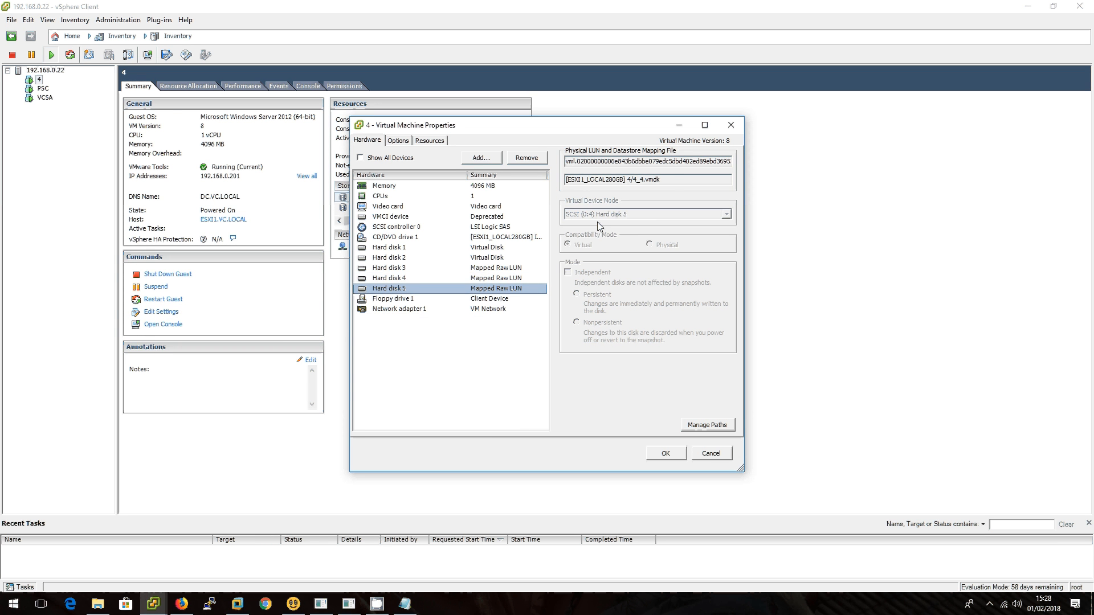
# Compare the noted location b0:t4:L0 with Hard disk 5's virtual device node and datastore mapping file
pyautogui.moveTo(673, 179); pyautogui.dragTo(628, 179)
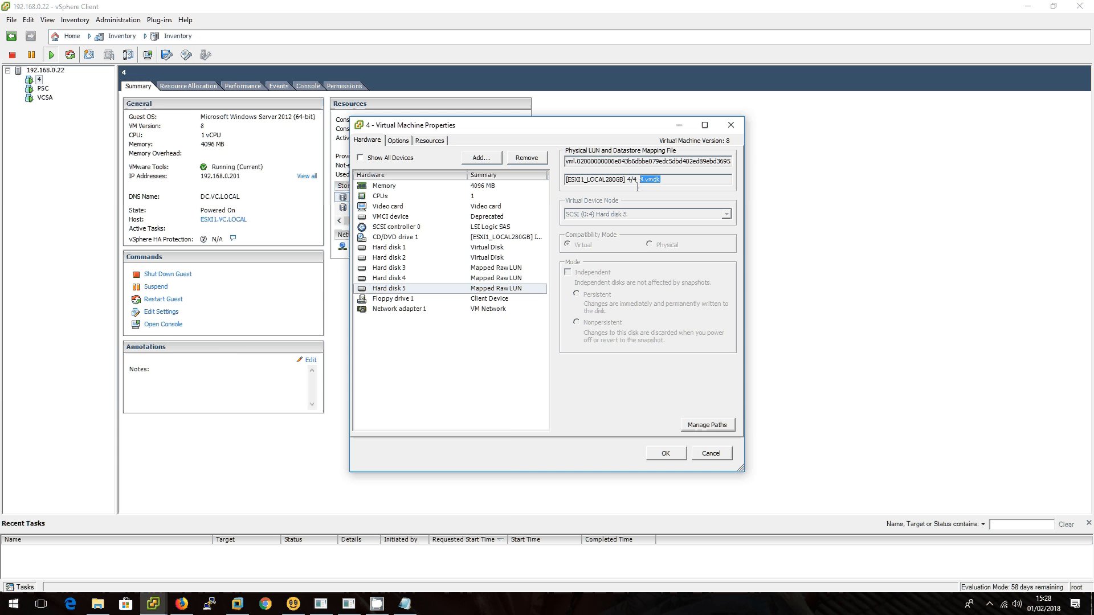
pyautogui.click(380, 602)
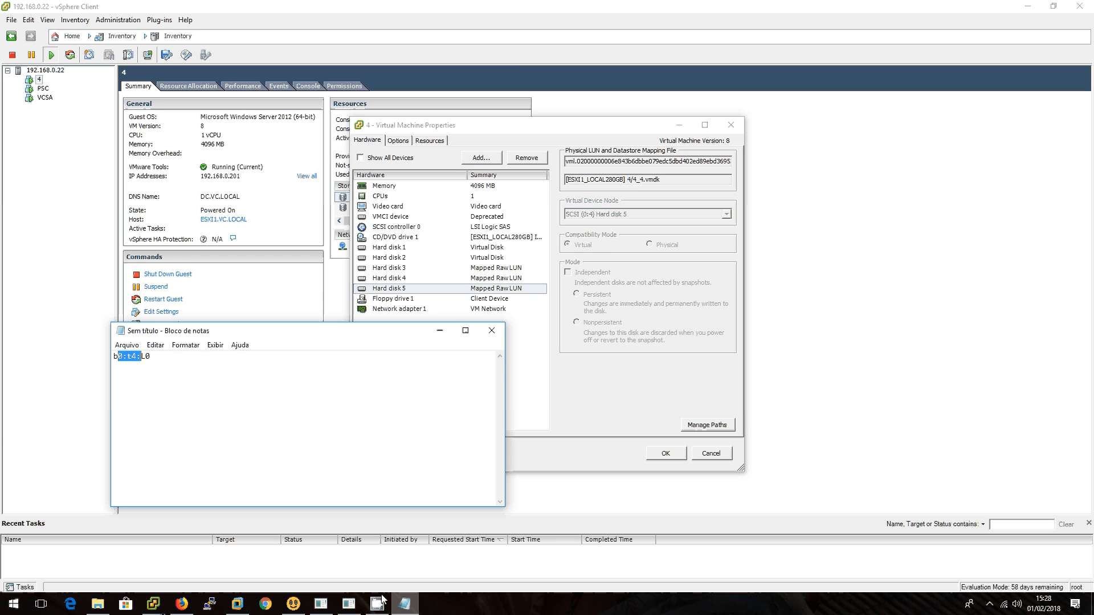
pyautogui.moveTo(141, 357); pyautogui.dragTo(155, 359)
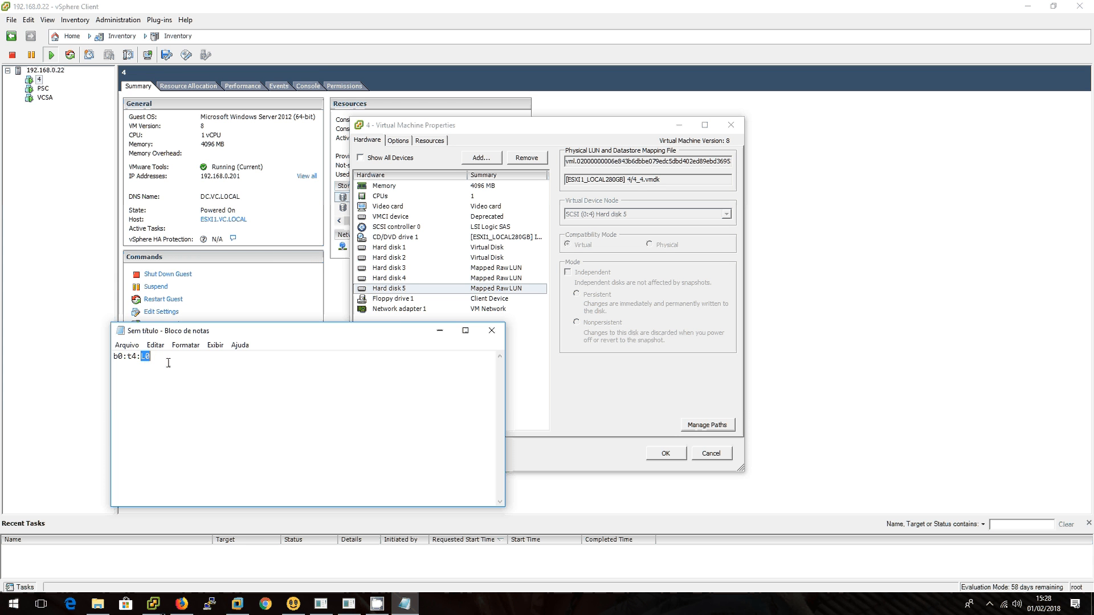
pyautogui.hotkey('ctrl', 'a')
pyautogui.click(161, 358)
pyautogui.moveTo(167, 355); pyautogui.dragTo(103, 356)
pyautogui.click(451, 286)
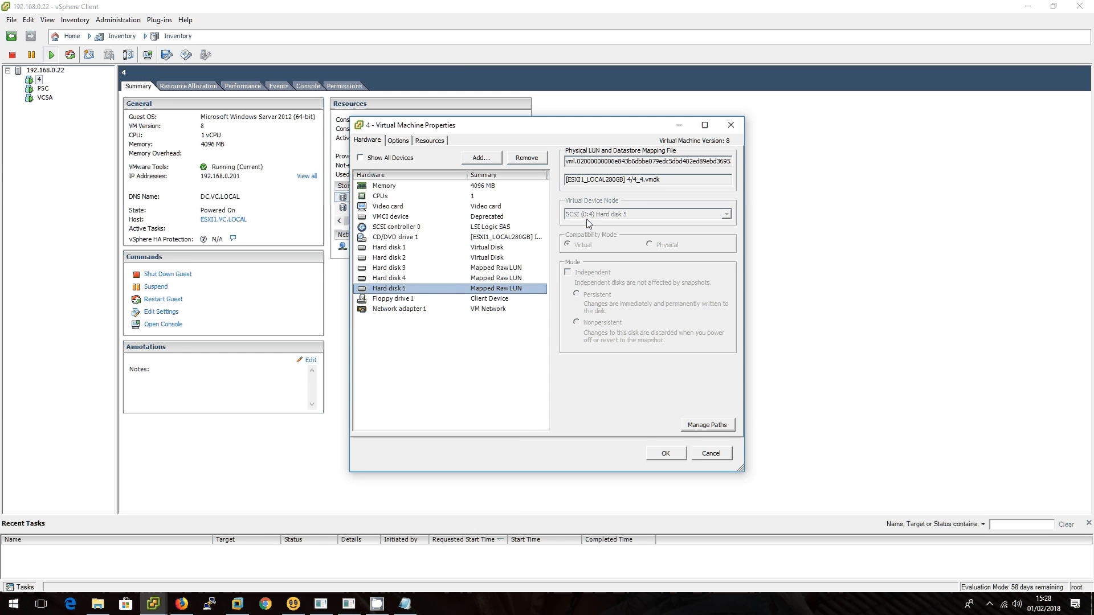
pyautogui.tripleClick(629, 179)
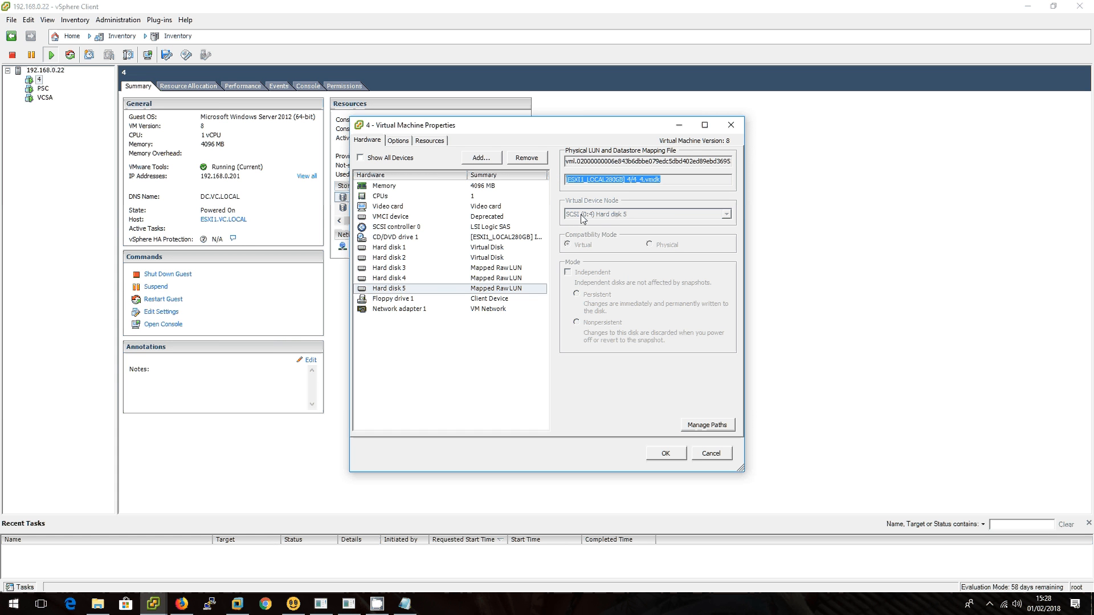
# Examine Hard disk 5's storage paths, widening the Target column to read the full iSCSI target name, then close the virtual machine settings
pyautogui.click(707, 425)
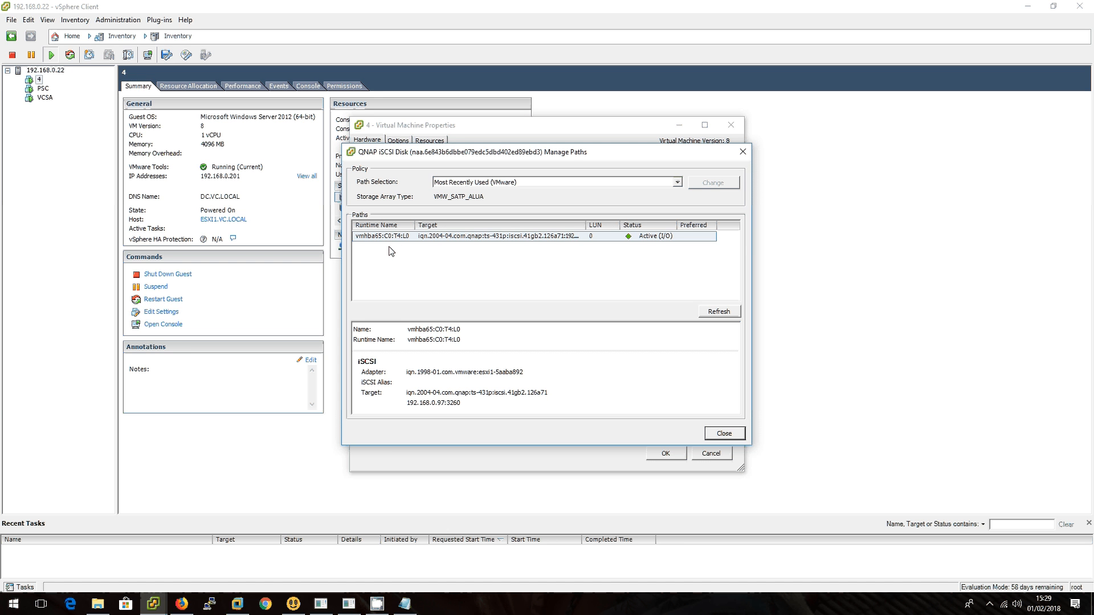
pyautogui.moveTo(585, 225); pyautogui.dragTo(639, 225)
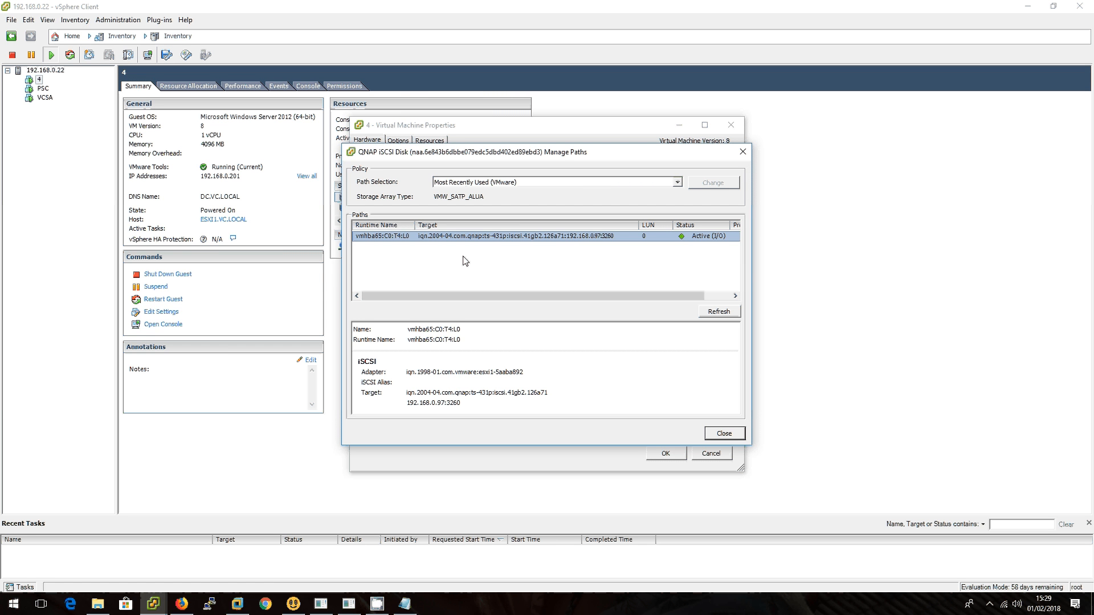
pyautogui.click(740, 435)
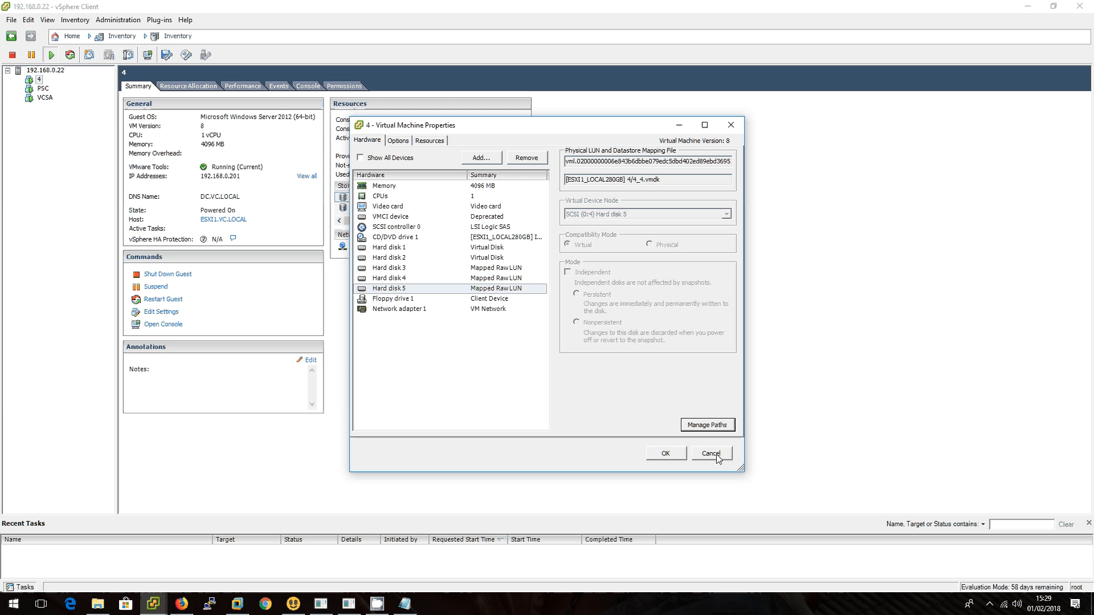
pyautogui.click(712, 454)
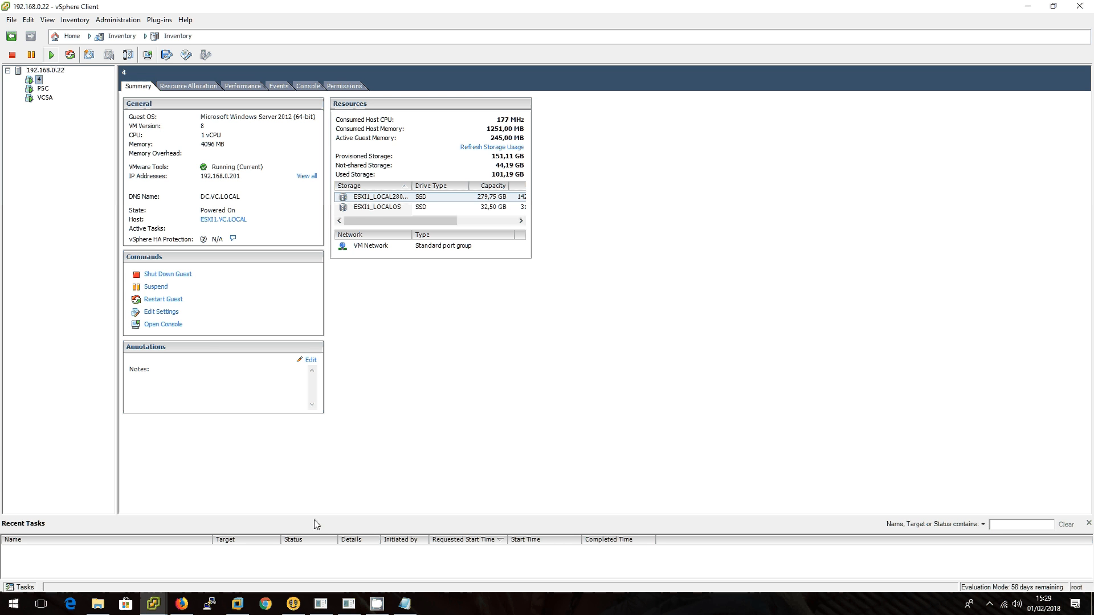
# Switch to Firefox and log in to the QNAP NAS with the saved admin credentials
pyautogui.click(181, 604)
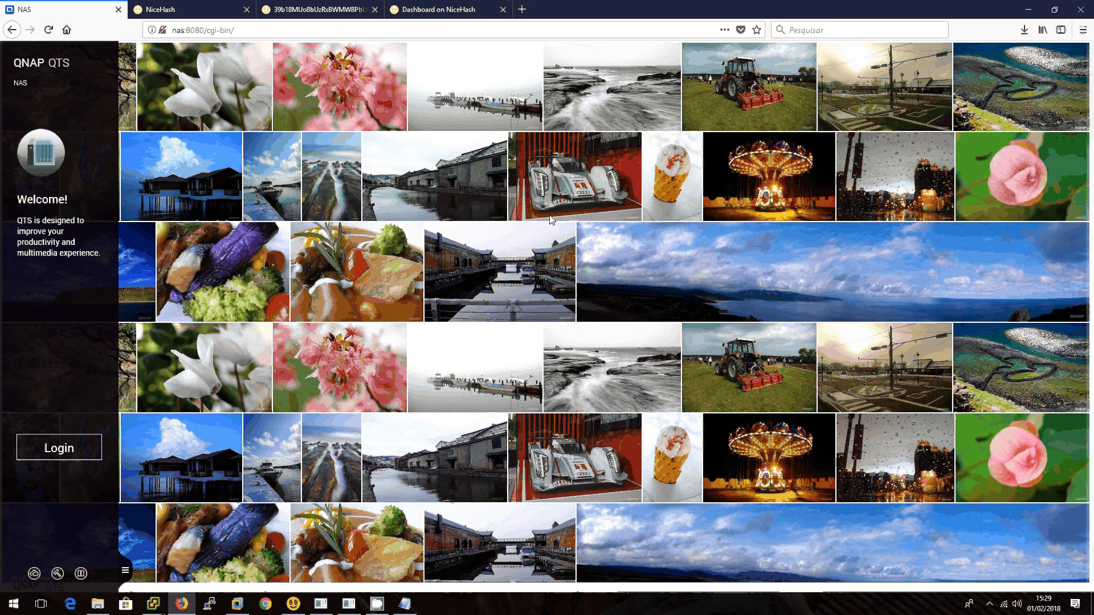
pyautogui.click(551, 220)
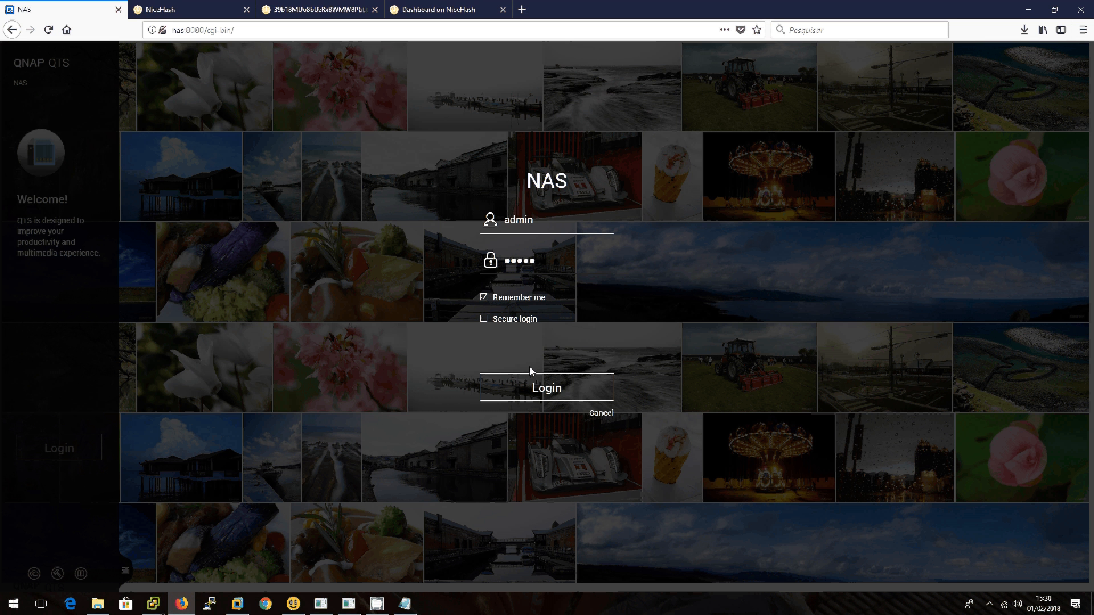
pyautogui.click(530, 376)
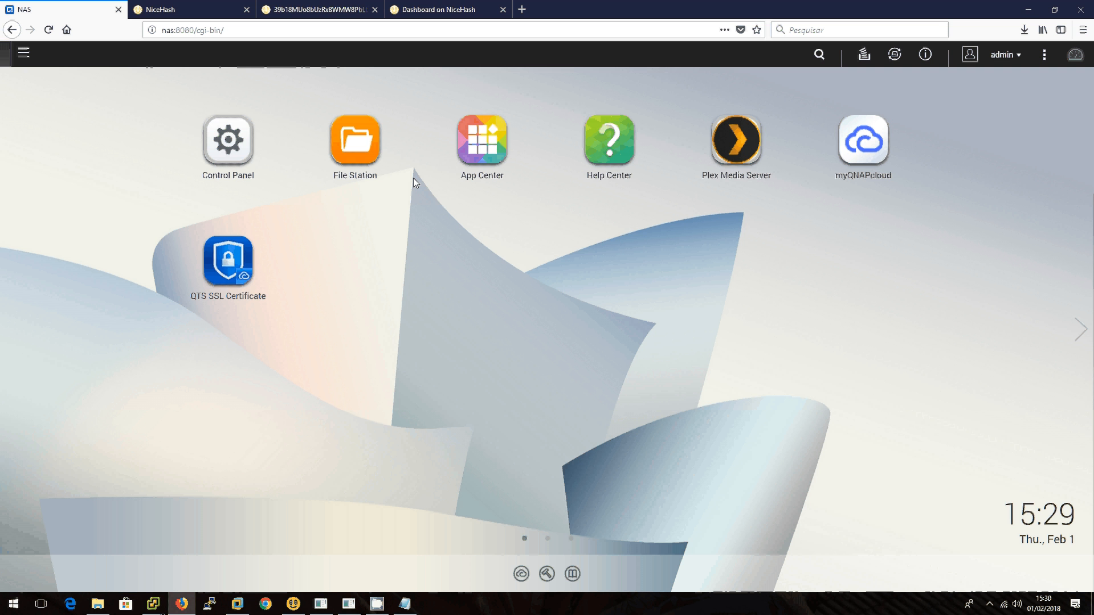
# Open the iSCSI target list in Storage & Snapshots and select the 41gb2 target
pyautogui.click(219, 144)
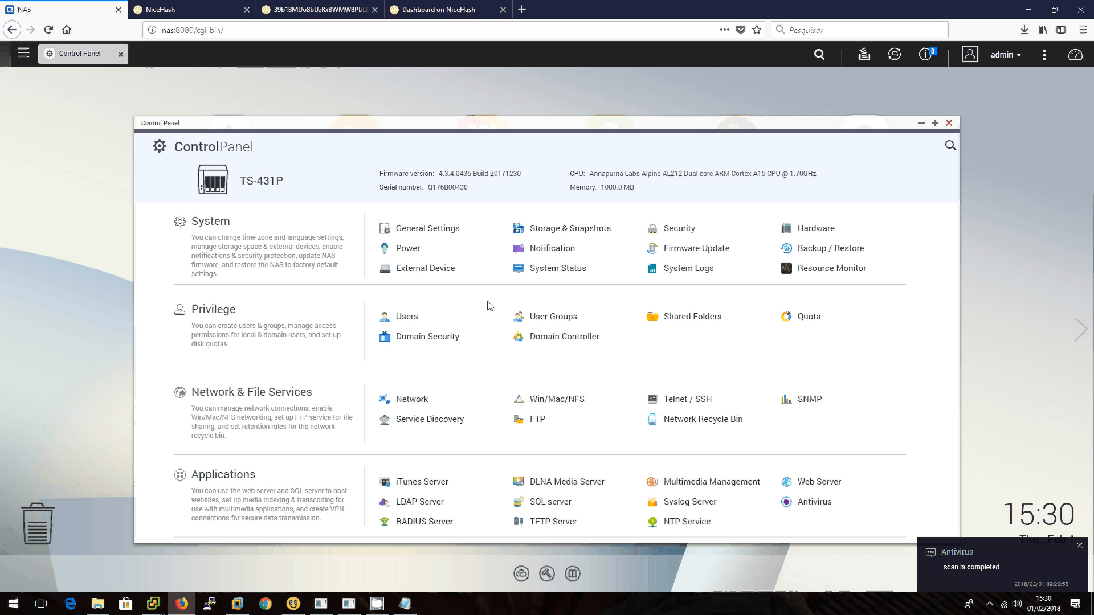
pyautogui.click(555, 229)
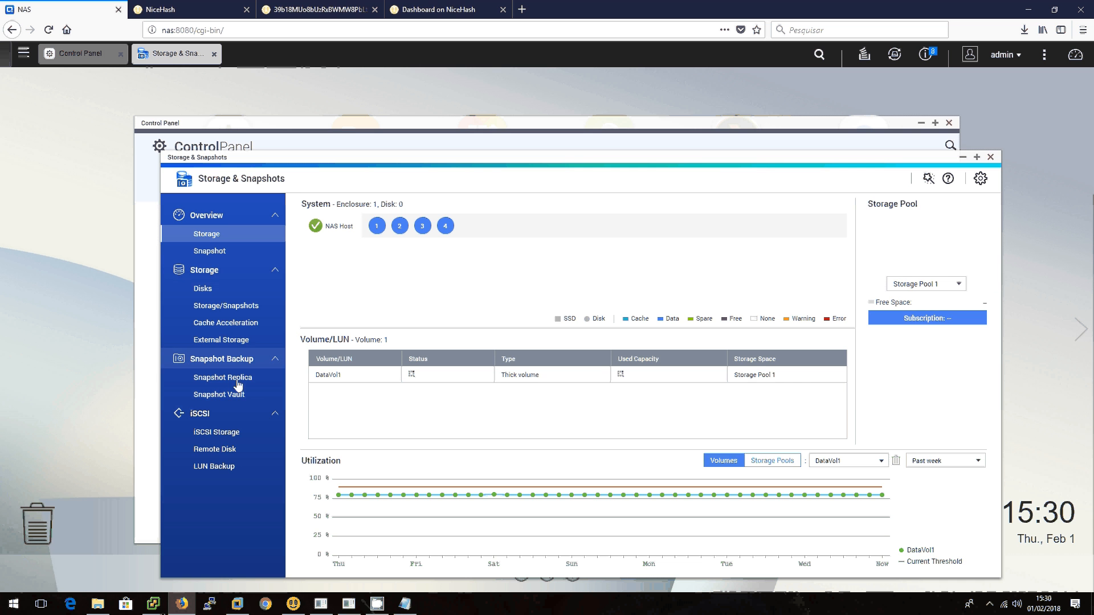
pyautogui.click(217, 434)
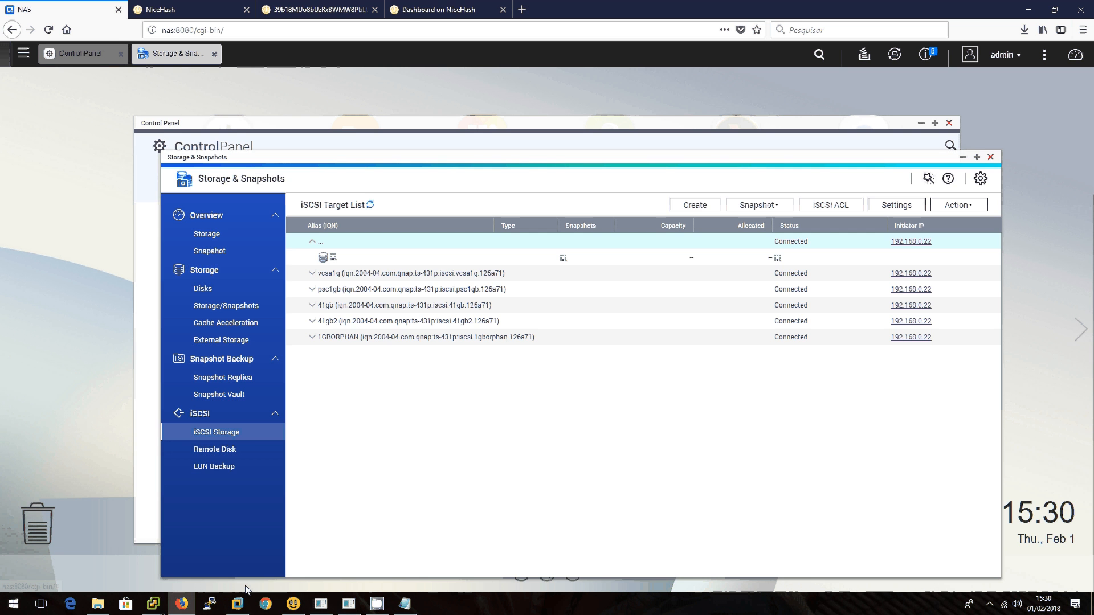
pyautogui.click(441, 326)
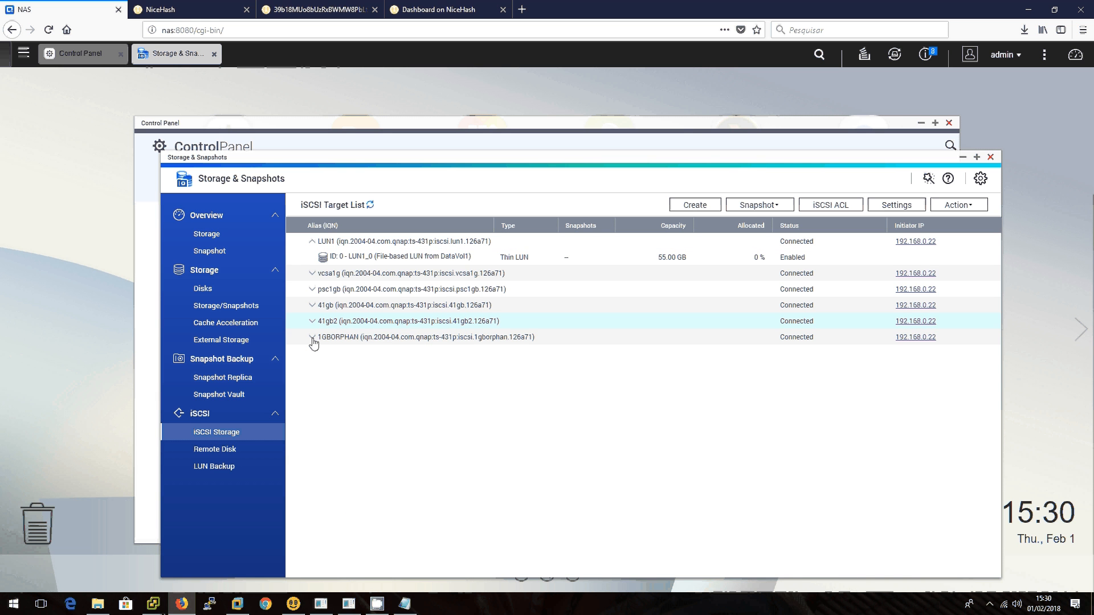
# Return to the vSphere Client, reopen virtual machine 4's settings, and recheck the iSCSI target name in Hard disk 5's paths
pyautogui.moveTo(153, 604)
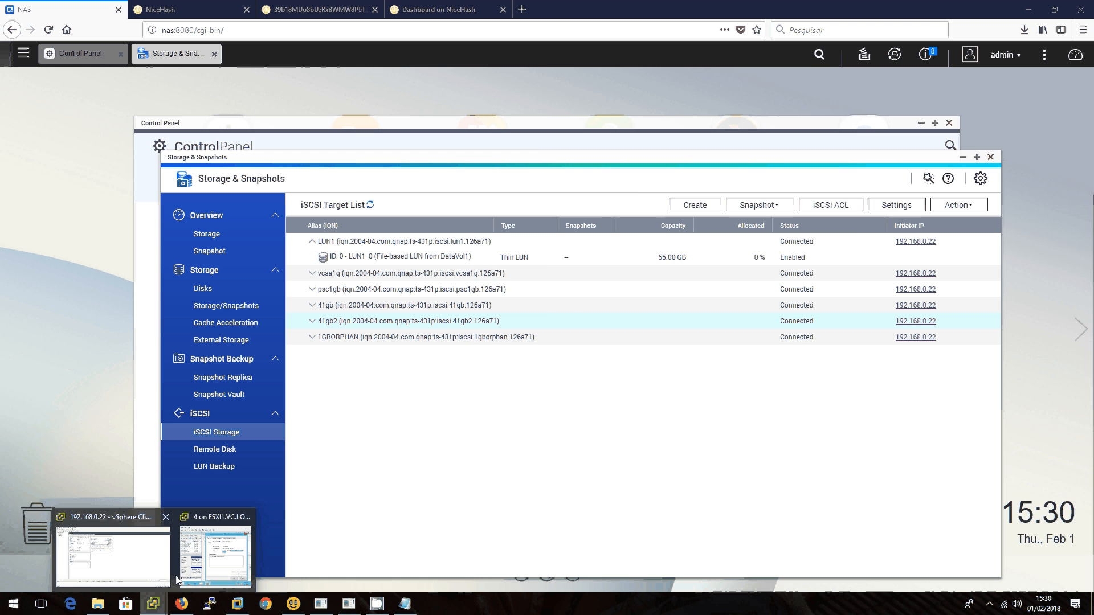
pyautogui.click(176, 579)
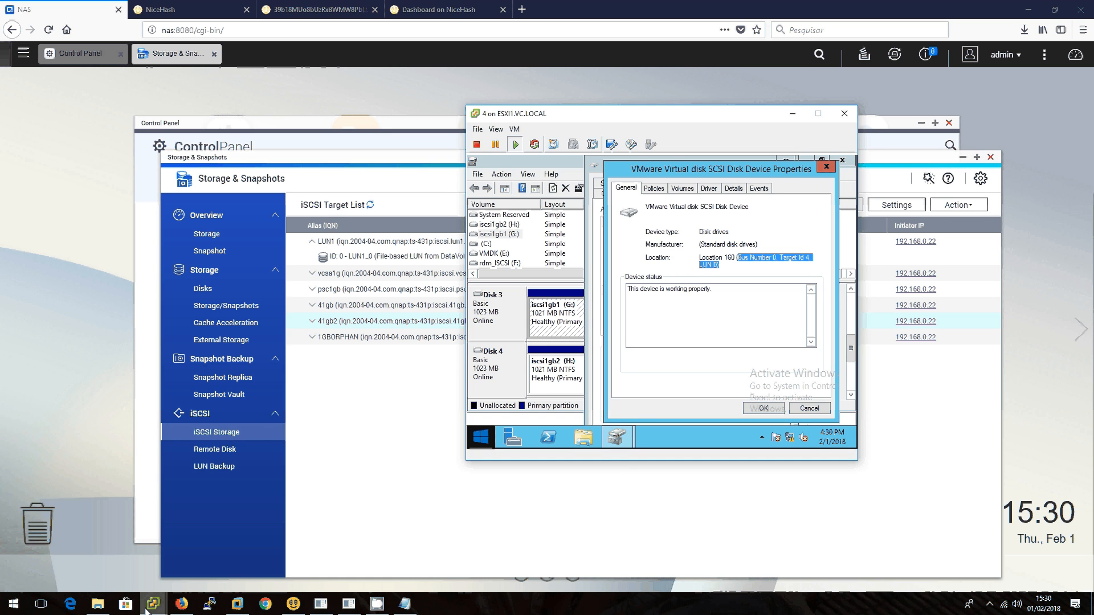
pyautogui.moveTo(149, 607)
pyautogui.click(108, 516)
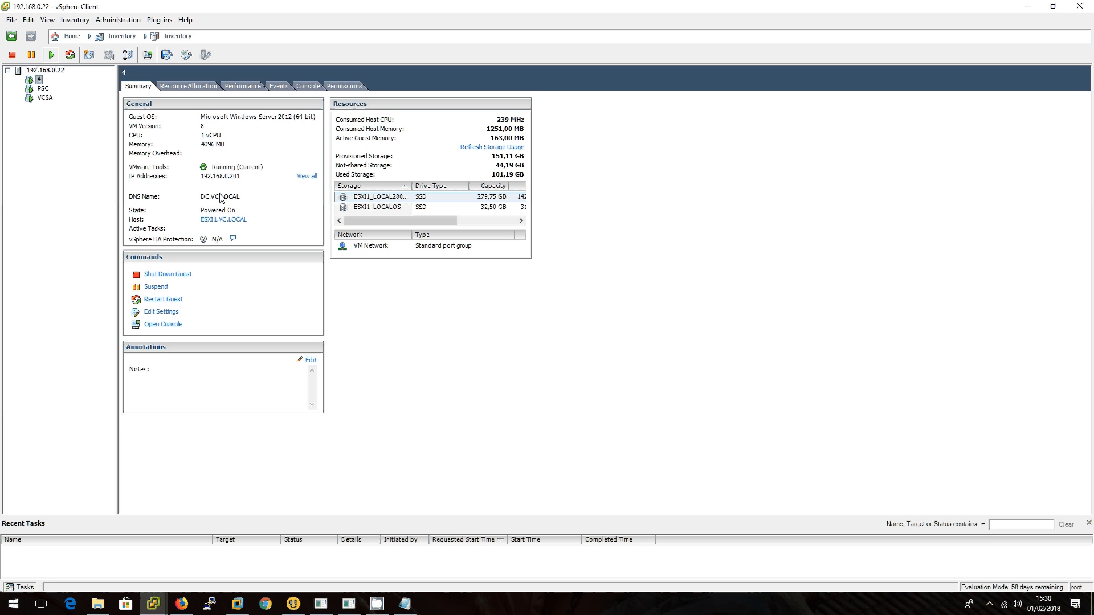
pyautogui.rightClick(43, 80)
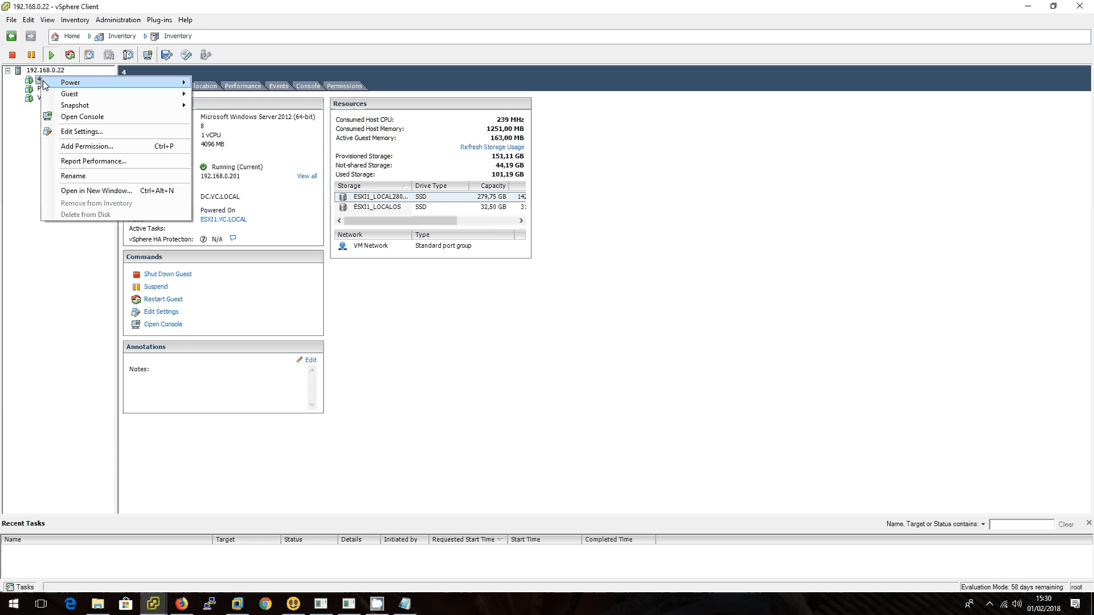
pyautogui.click(86, 131)
pyautogui.click(404, 290)
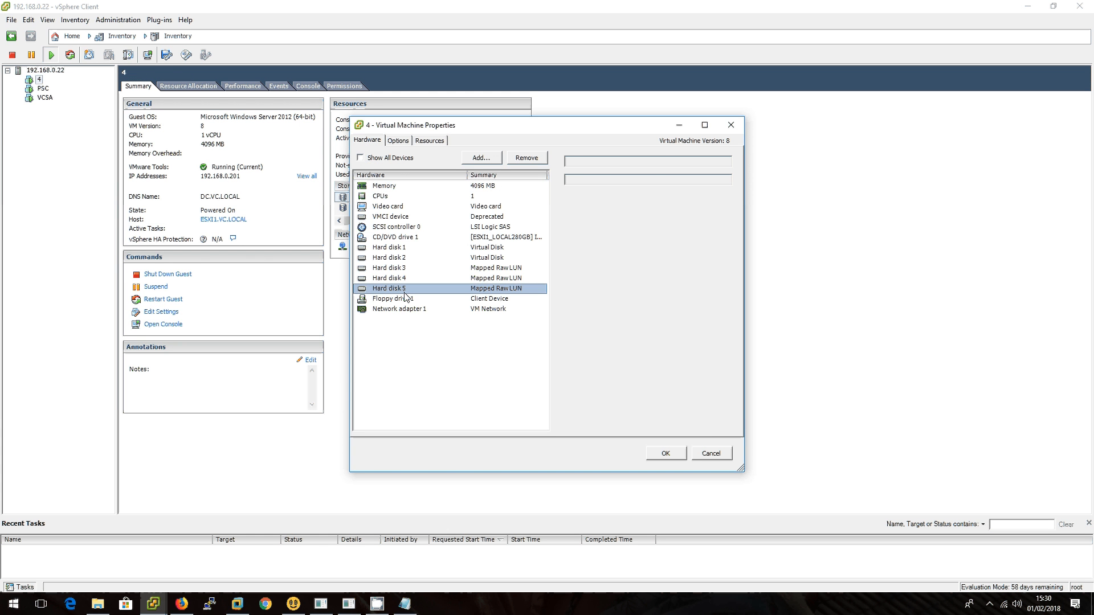
pyautogui.click(708, 425)
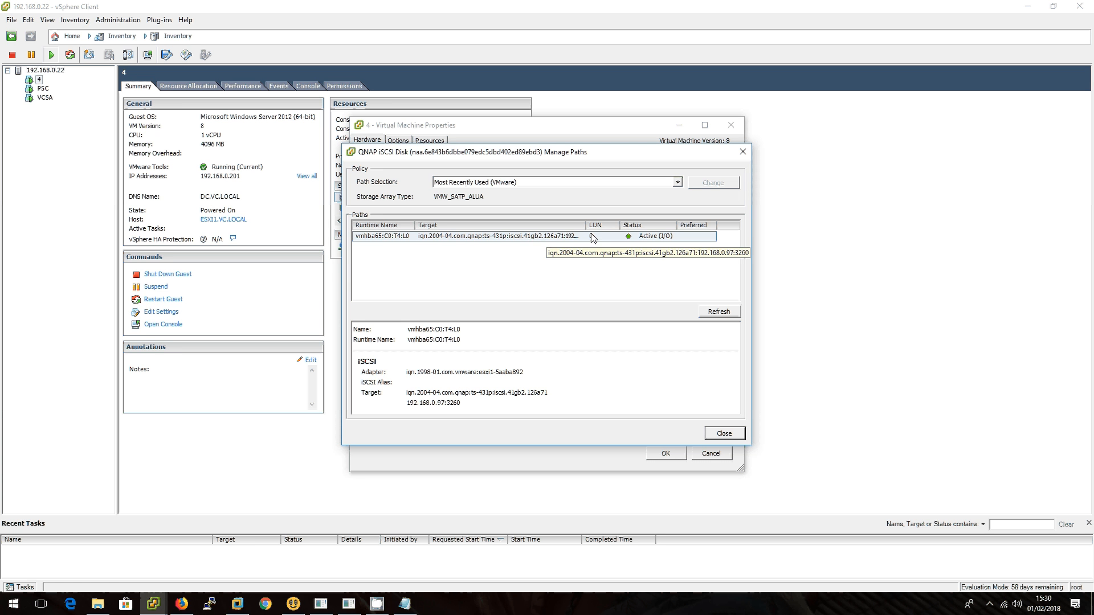
# Switch to the NAS page in Firefox and set the capacity of LUN 41gb2_0 under the 41gb2 target to 2 GB
pyautogui.click(181, 604)
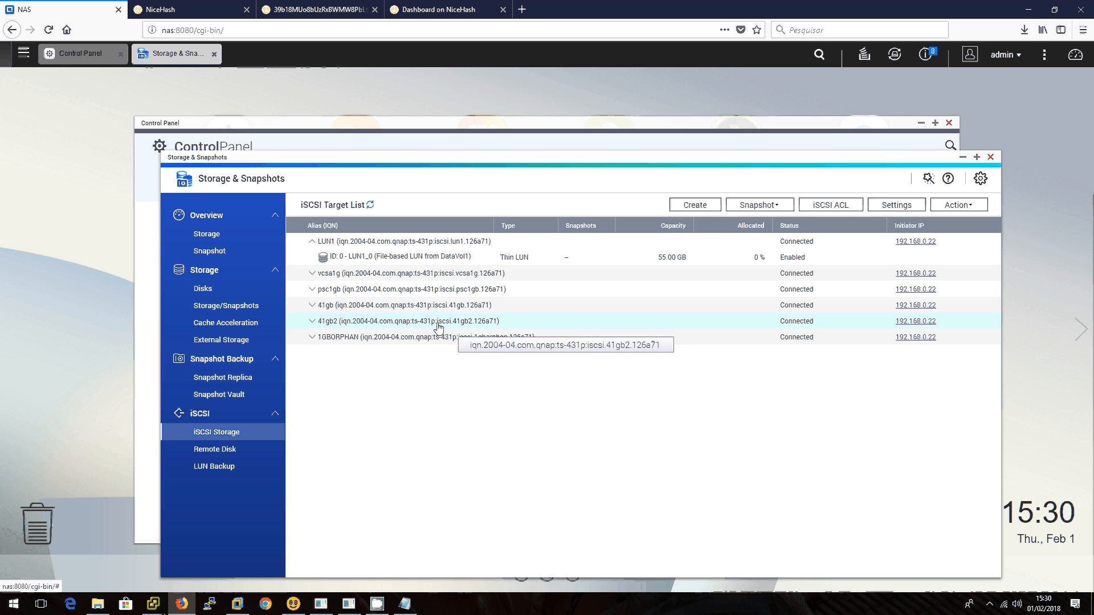
pyautogui.click(312, 322)
pyautogui.click(388, 340)
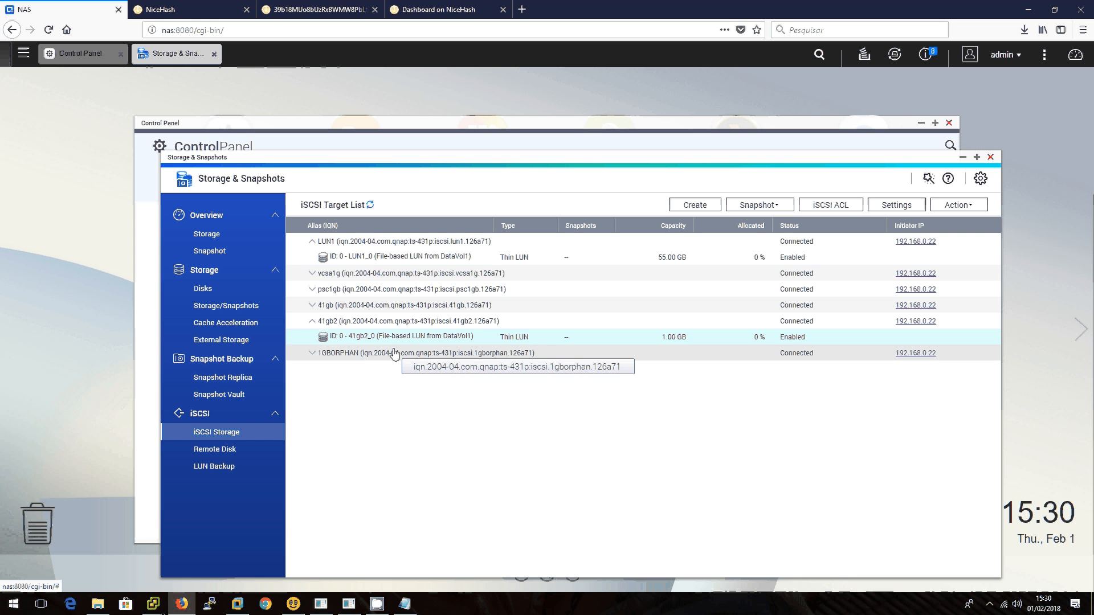
pyautogui.click(963, 209)
pyautogui.click(955, 245)
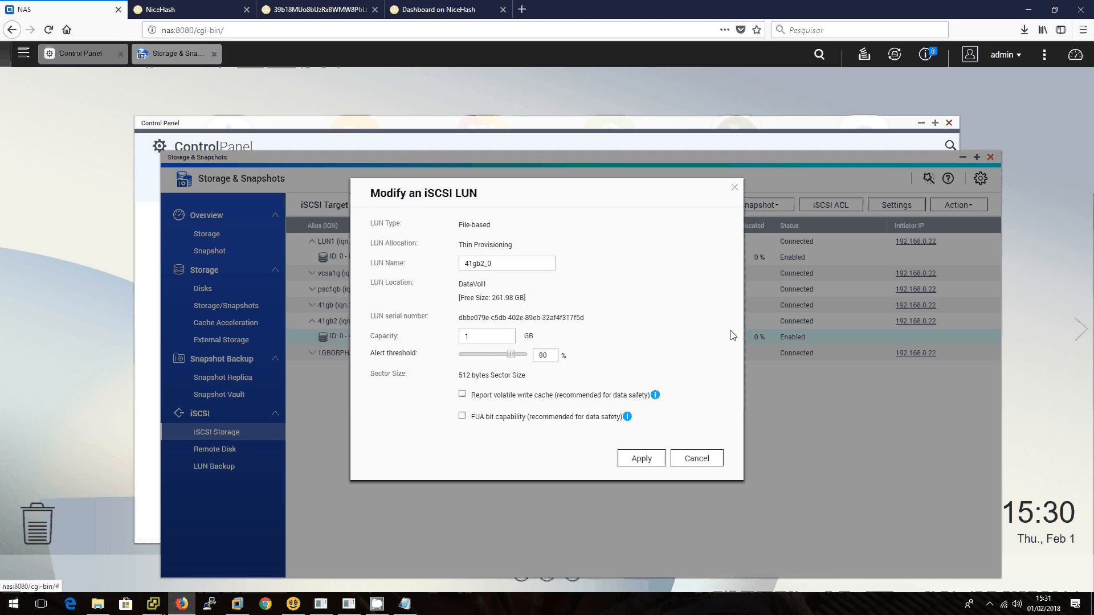
pyautogui.moveTo(477, 339); pyautogui.dragTo(427, 342)
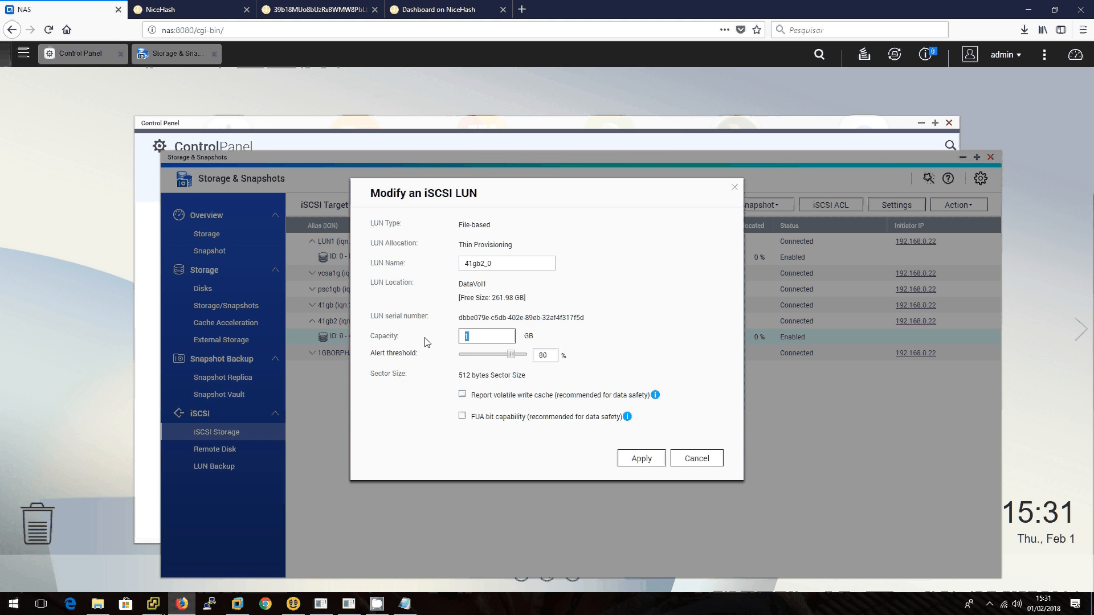
pyautogui.write('2')
pyautogui.click(639, 457)
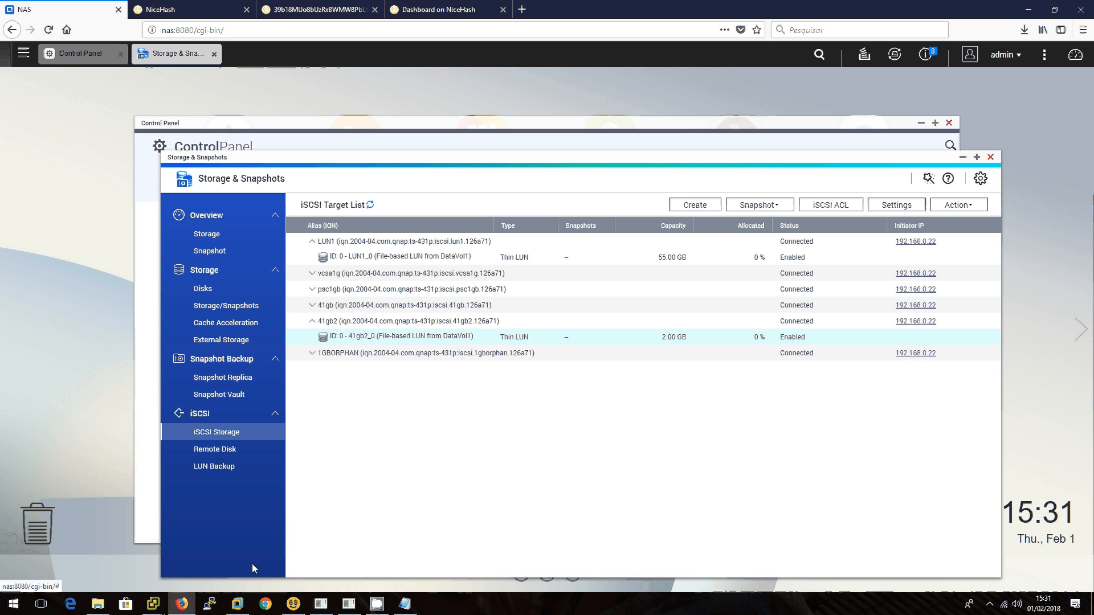
# Switch back to the vSphere Client and close Hard disk 5's path details and virtual machine 4's settings
pyautogui.moveTo(152, 605)
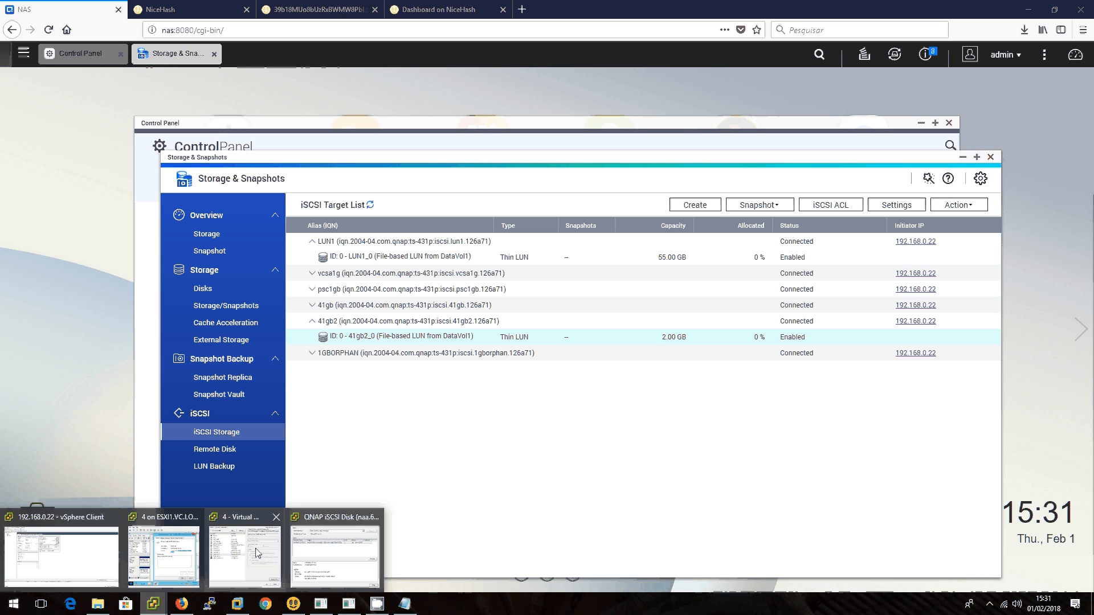
pyautogui.click(258, 553)
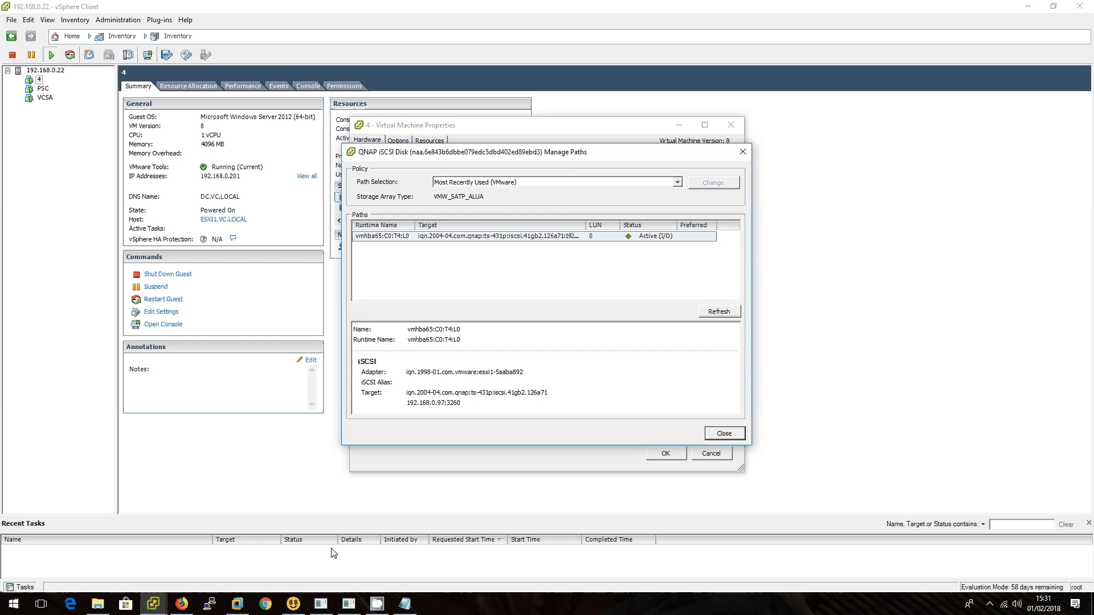
pyautogui.click(743, 153)
pyautogui.click(732, 124)
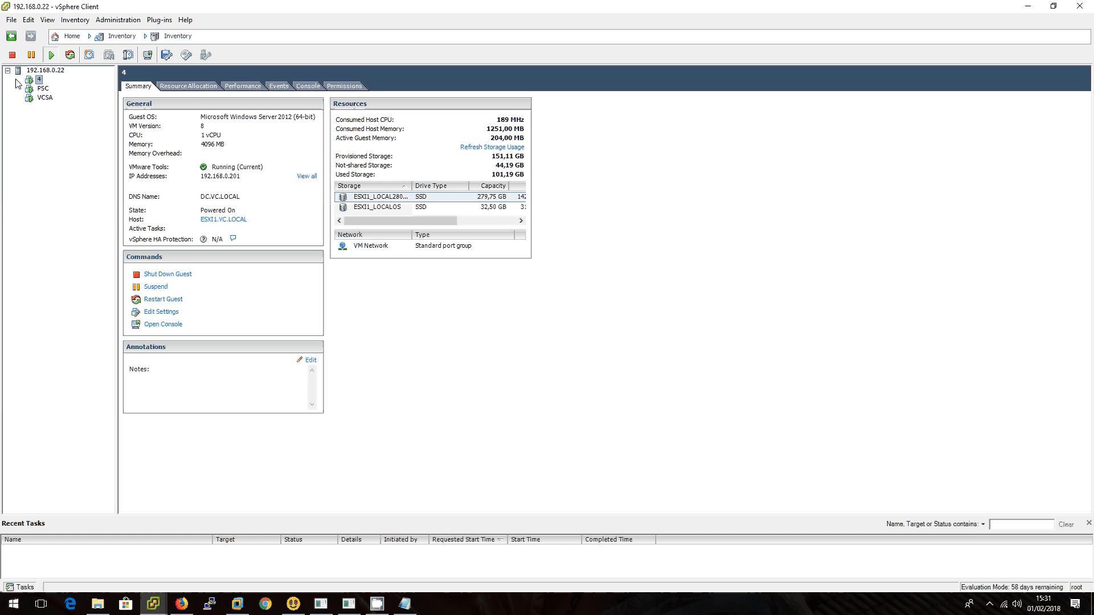
# Remove Hard disk 5 from virtual machine 4, choosing to delete its files from disk, and apply the change
pyautogui.rightClick(39, 79)
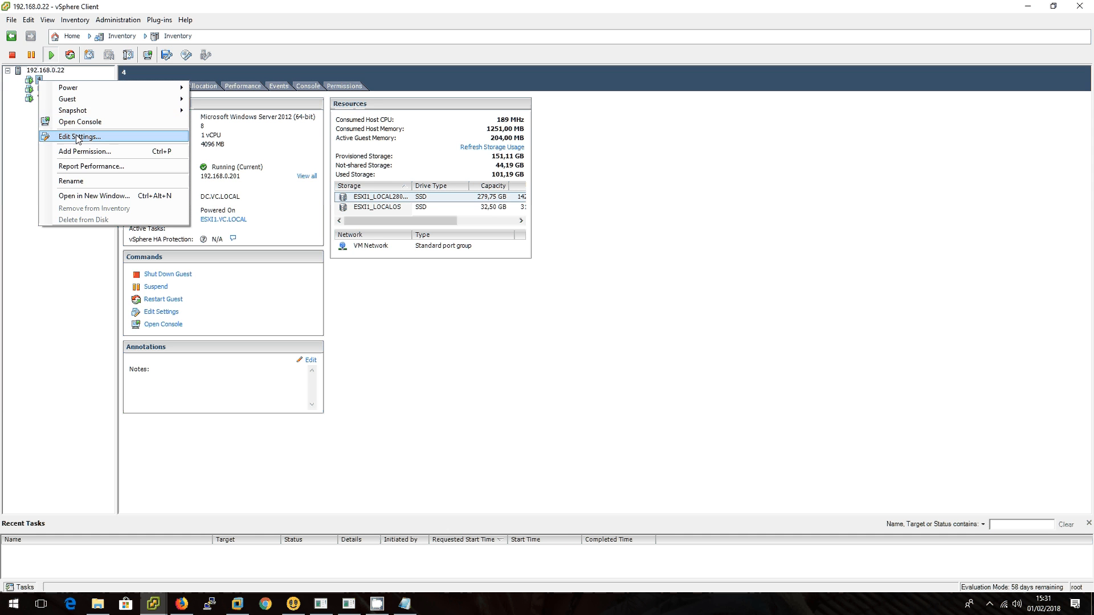
pyautogui.click(78, 137)
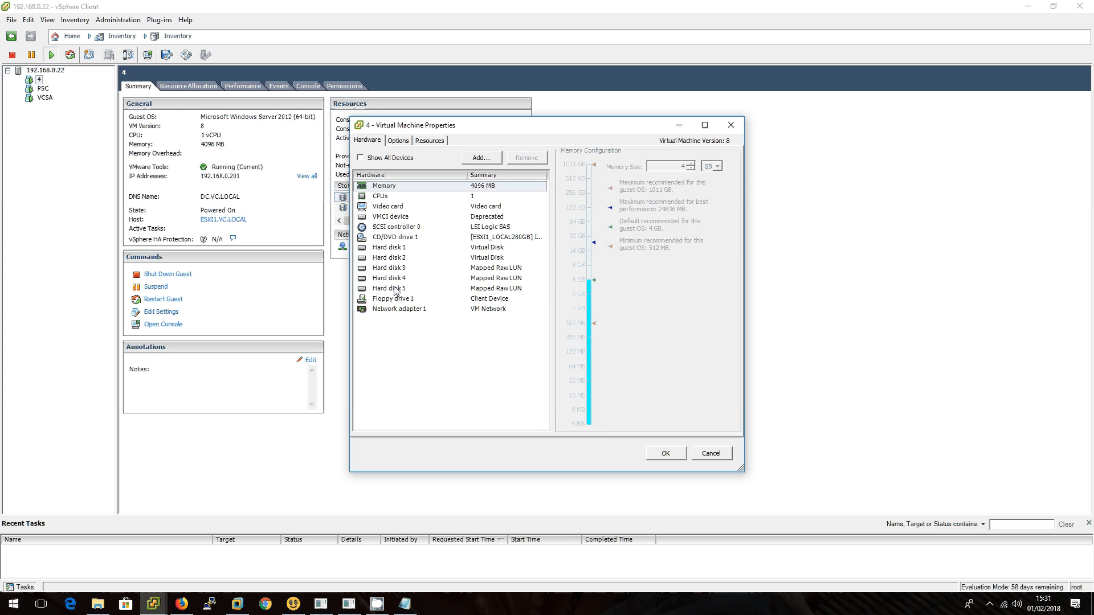
pyautogui.click(396, 290)
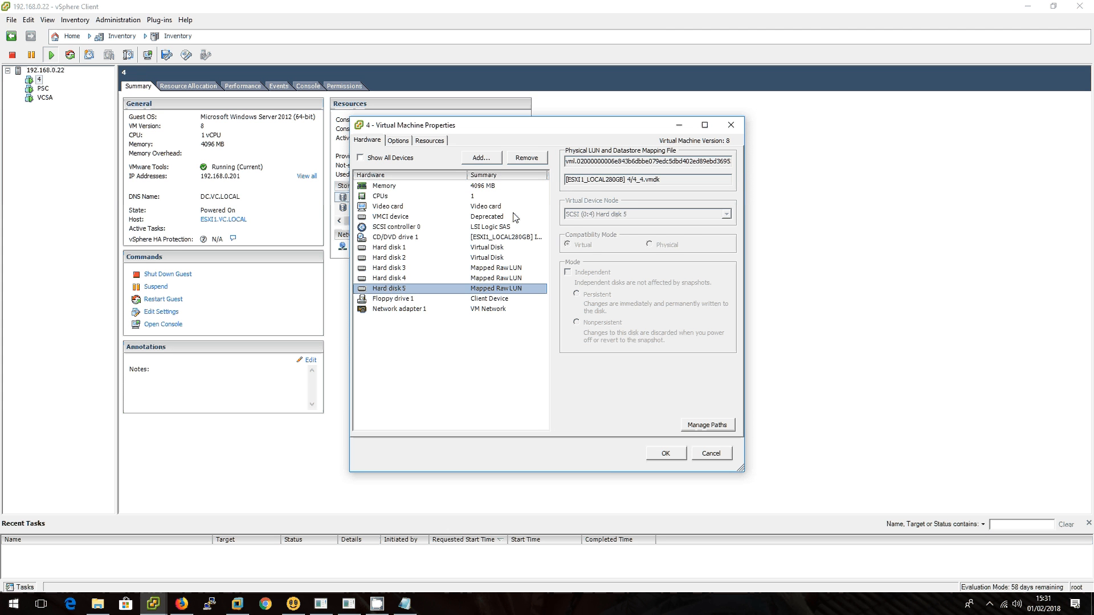
pyautogui.click(530, 166)
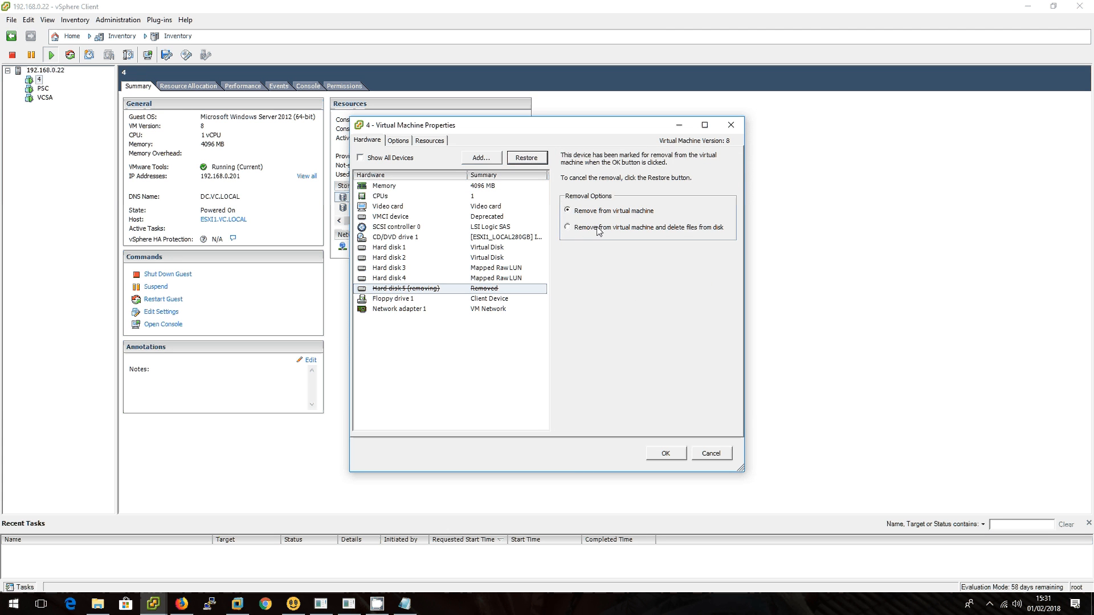
pyautogui.click(631, 228)
pyautogui.click(665, 454)
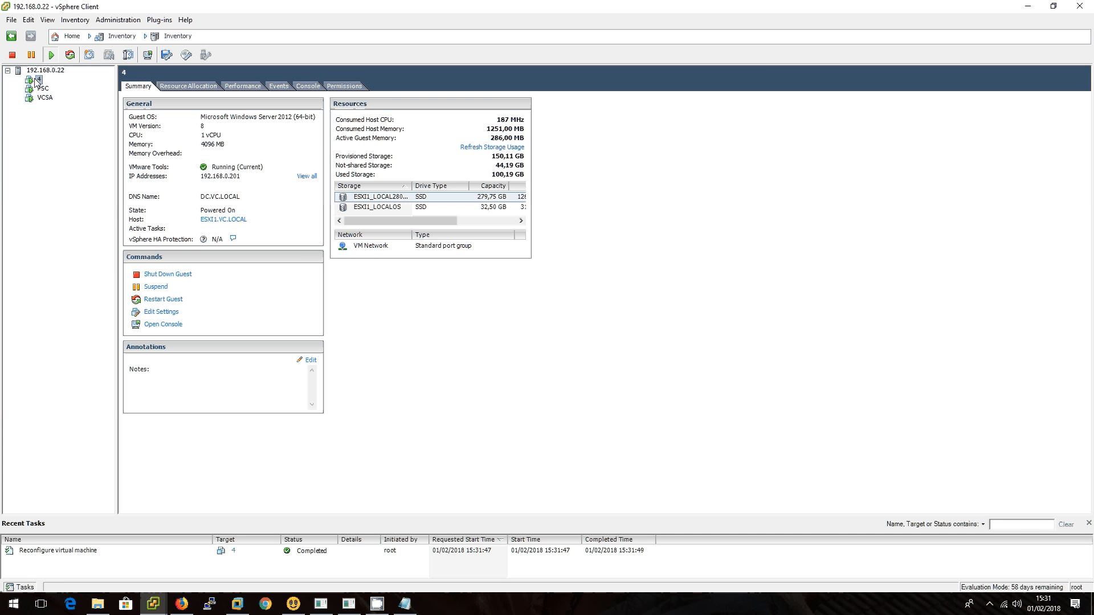
# Browse the ESXI1_LOCAL280GB datastore, inspect the virtual disk files in folder 4, and close the datastore browser
pyautogui.rightClick(400, 198)
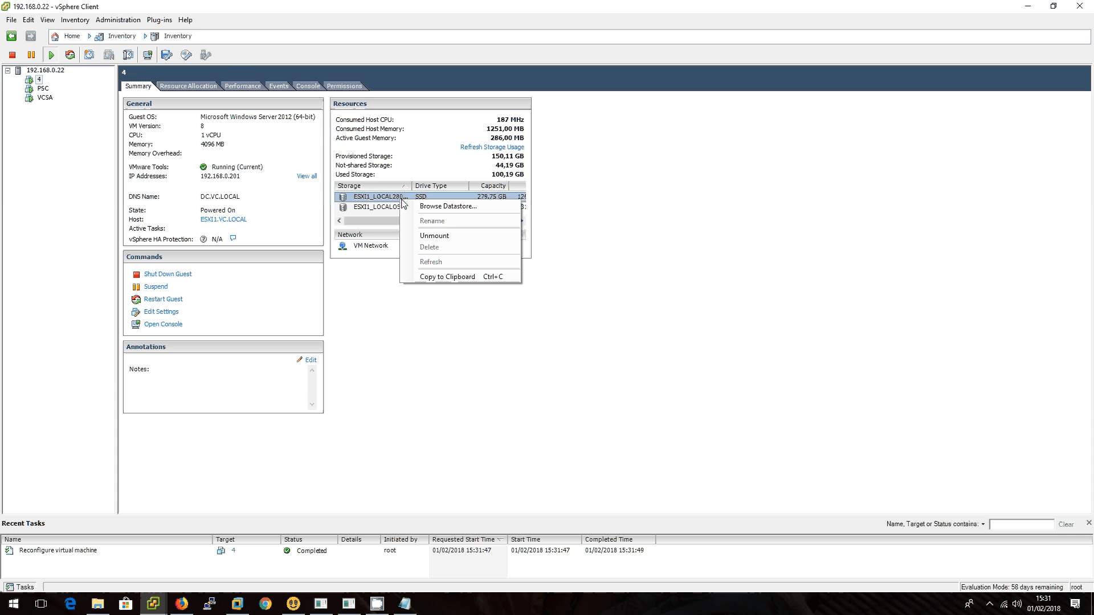
pyautogui.click(442, 212)
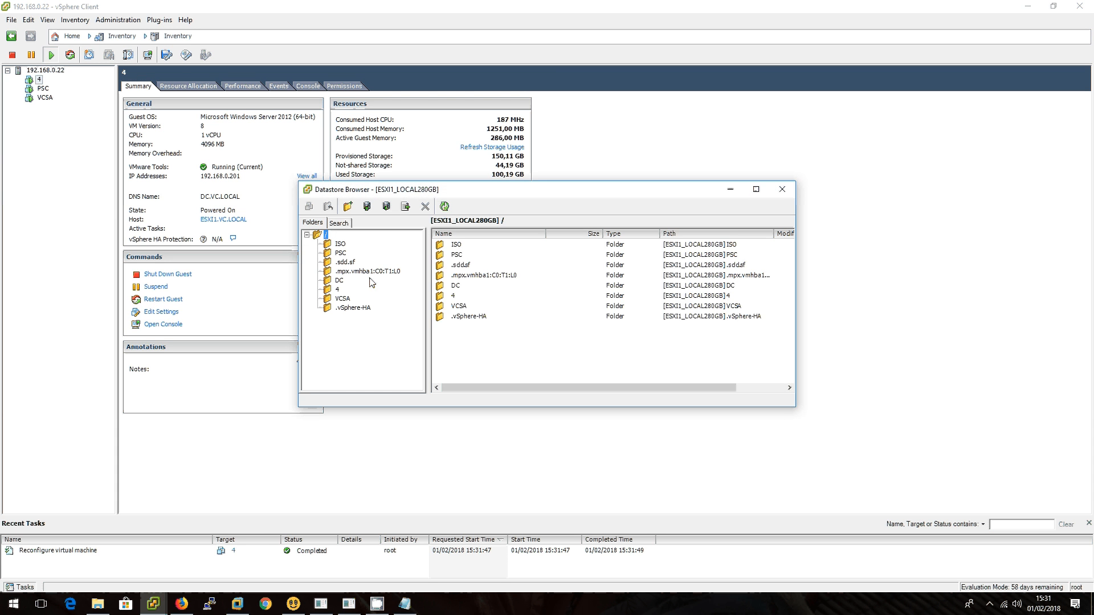
pyautogui.click(335, 289)
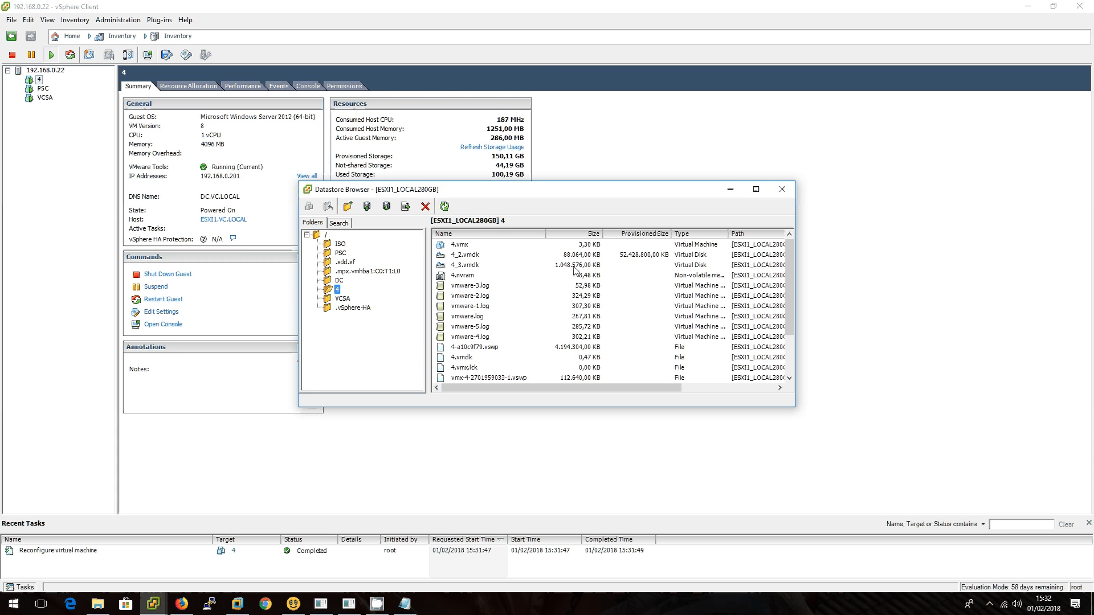
pyautogui.click(578, 267)
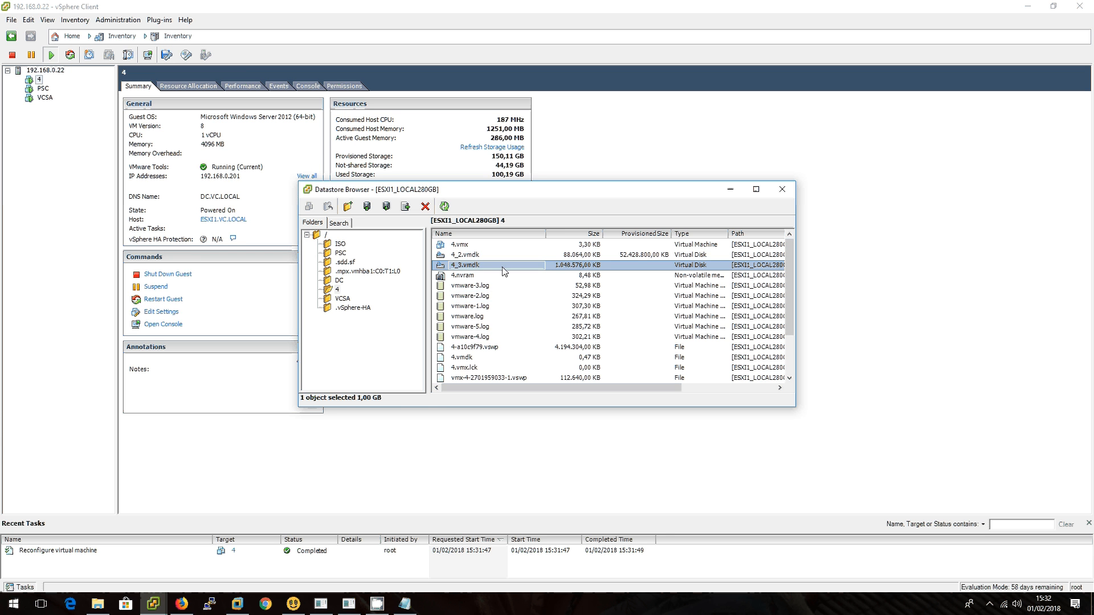
pyautogui.click(782, 189)
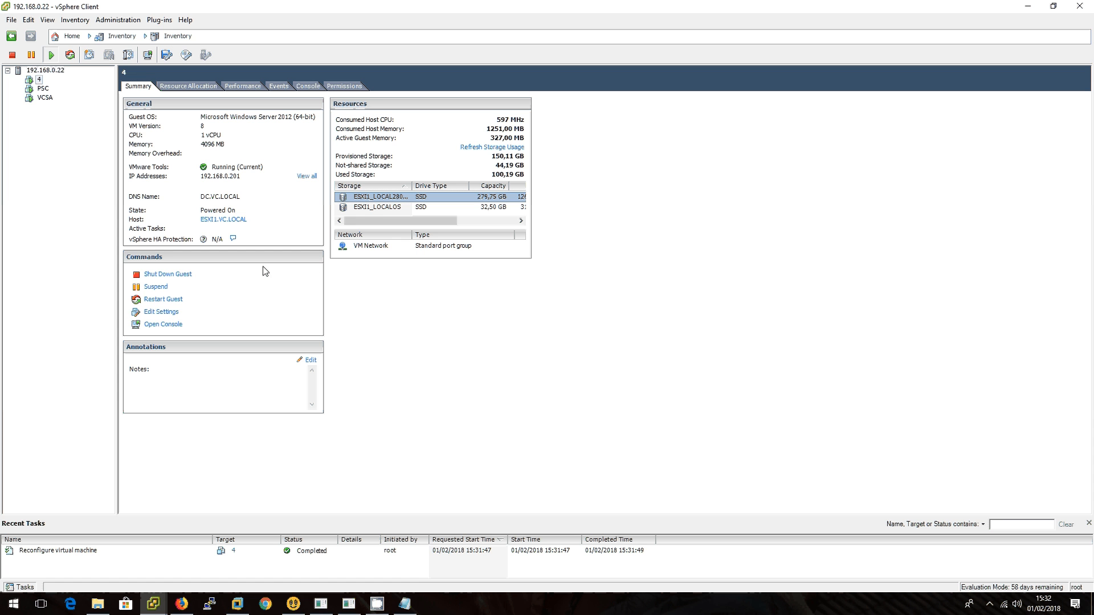
# Examine the 41gb2 target in the host's vmhba65 iSCSI adapter paths and the capacity of its matching device
pyautogui.rightClick(38, 80)
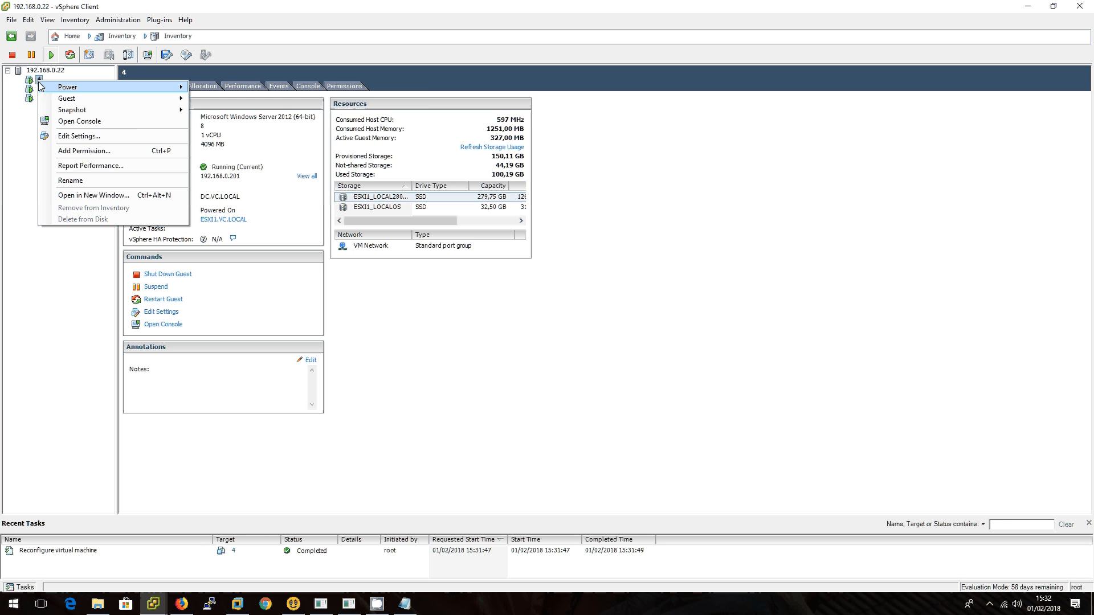
pyautogui.click(619, 333)
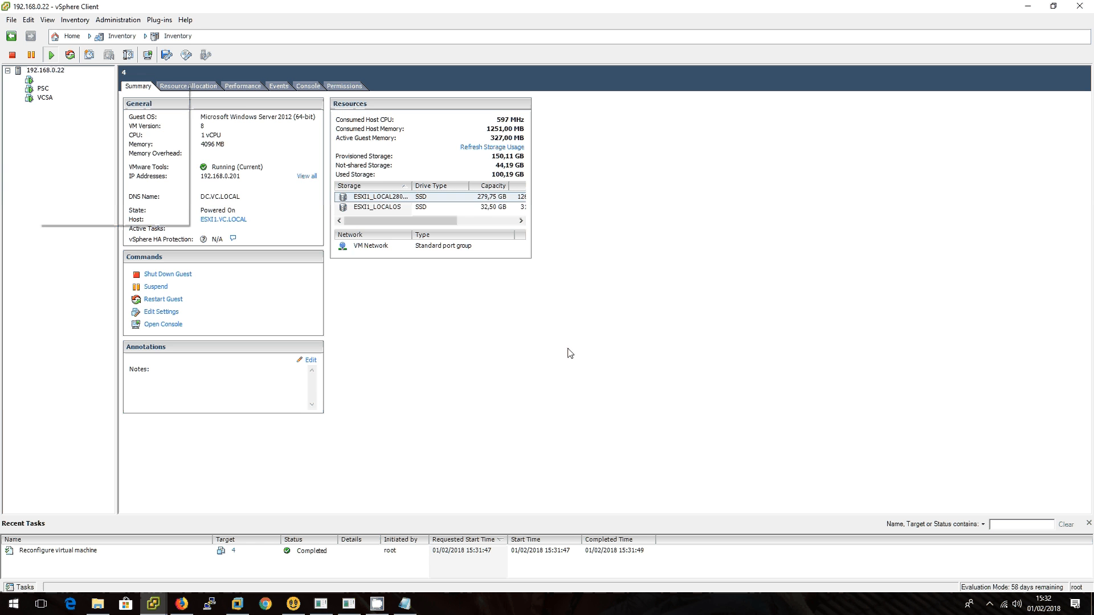
pyautogui.click(56, 71)
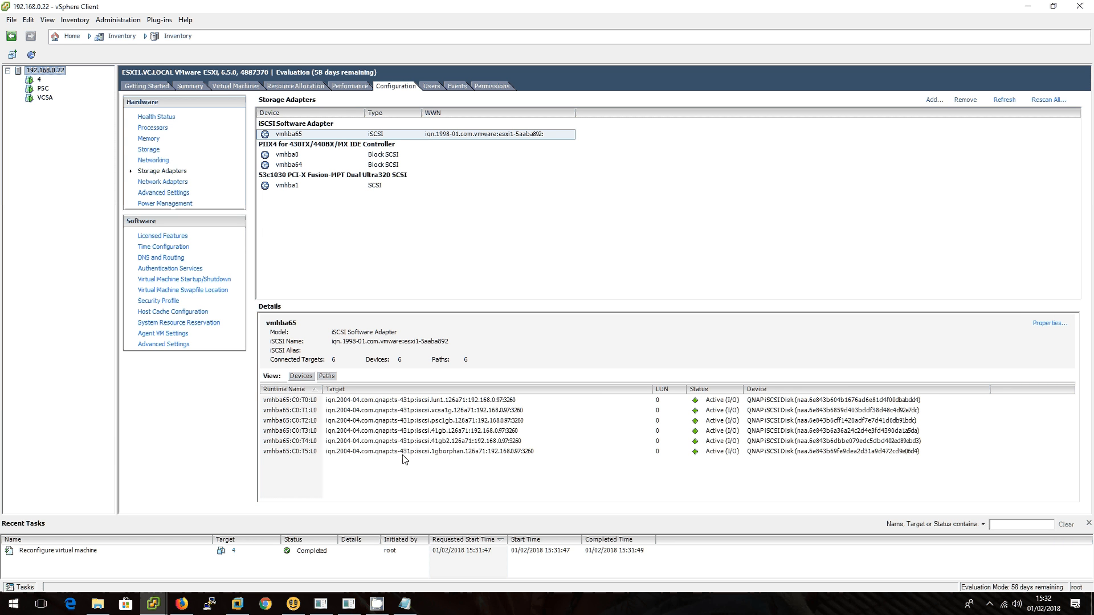
pyautogui.click(450, 442)
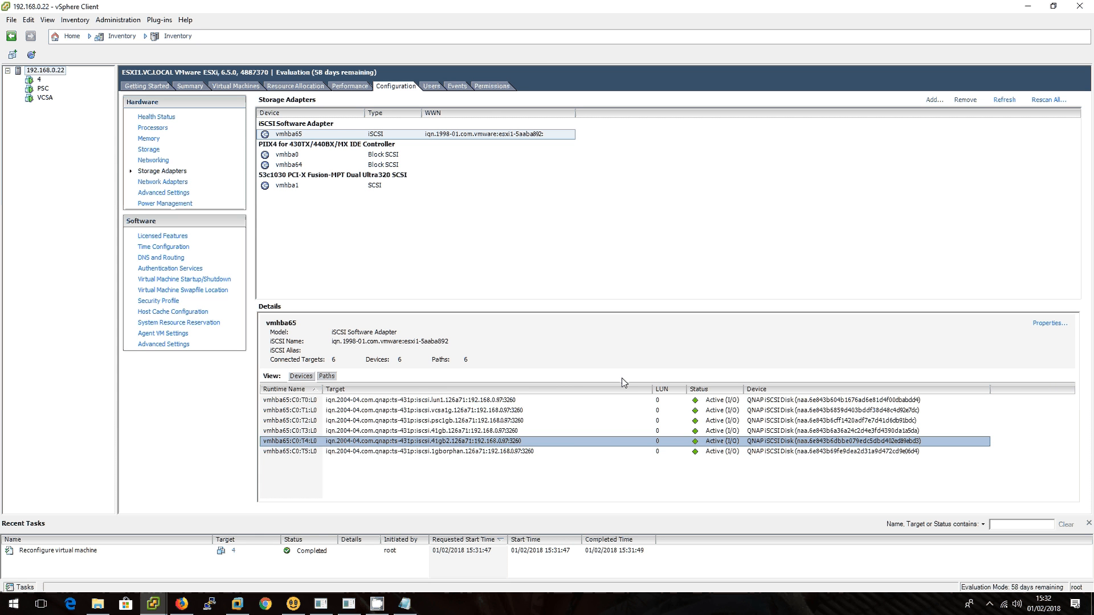
pyautogui.click(301, 377)
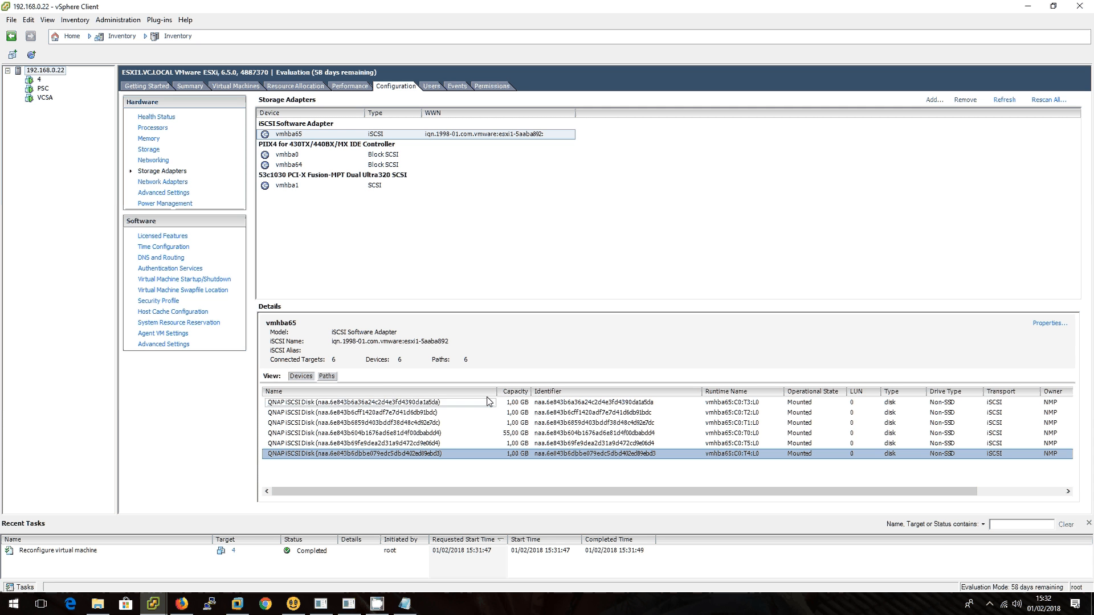
pyautogui.click(327, 377)
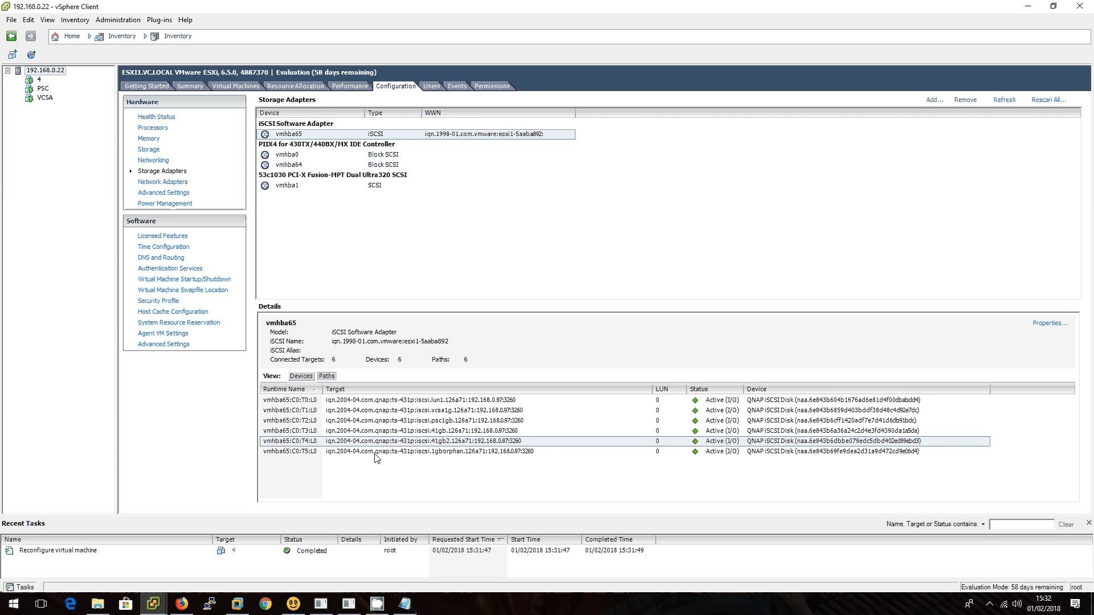
pyautogui.click(447, 445)
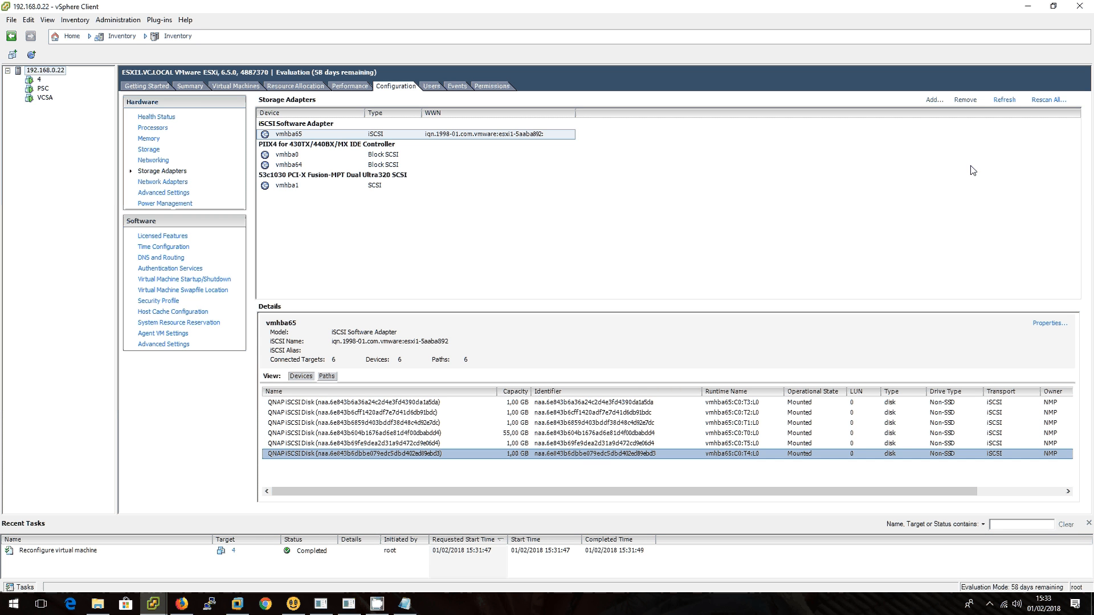
# Rescan the vmhba65 iSCSI adapter, refresh the host storage, and select the device at vmhba65:C0:T4:L0
pyautogui.rightClick(330, 136)
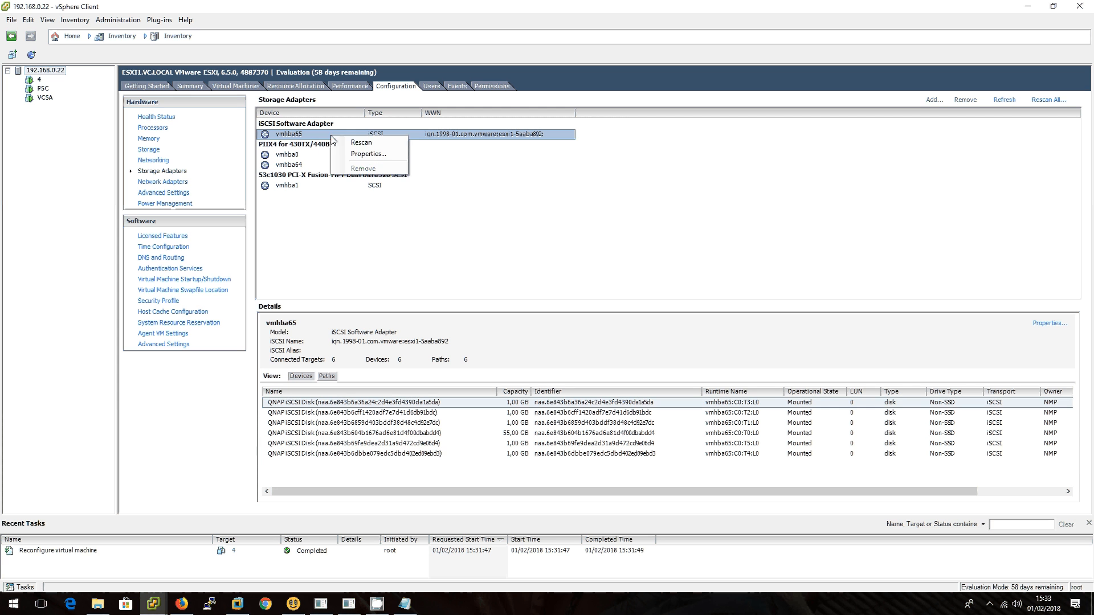
pyautogui.click(360, 145)
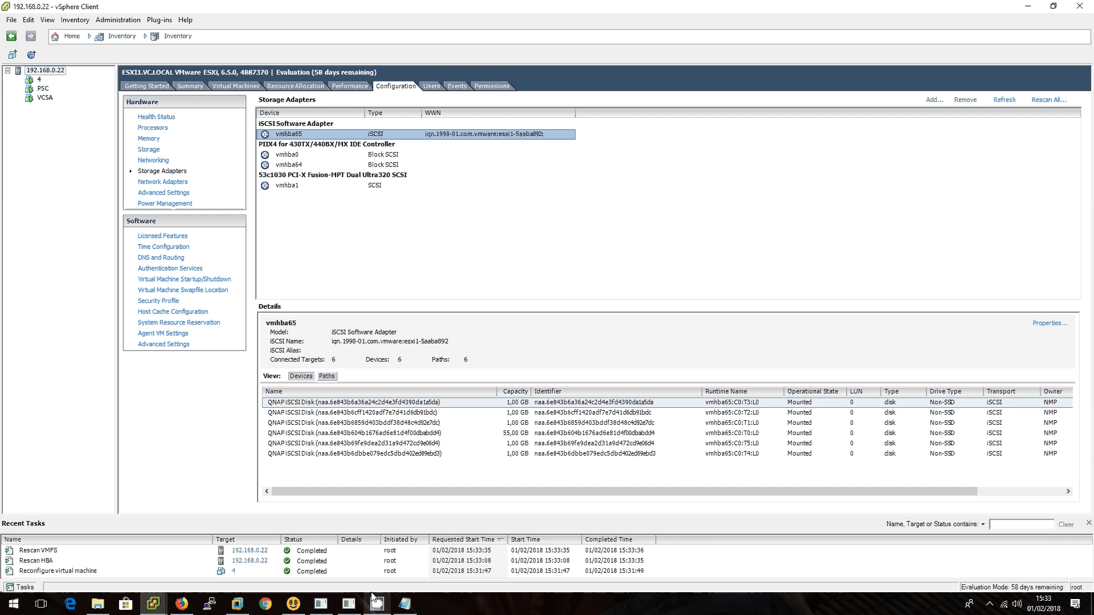
pyautogui.click(1008, 103)
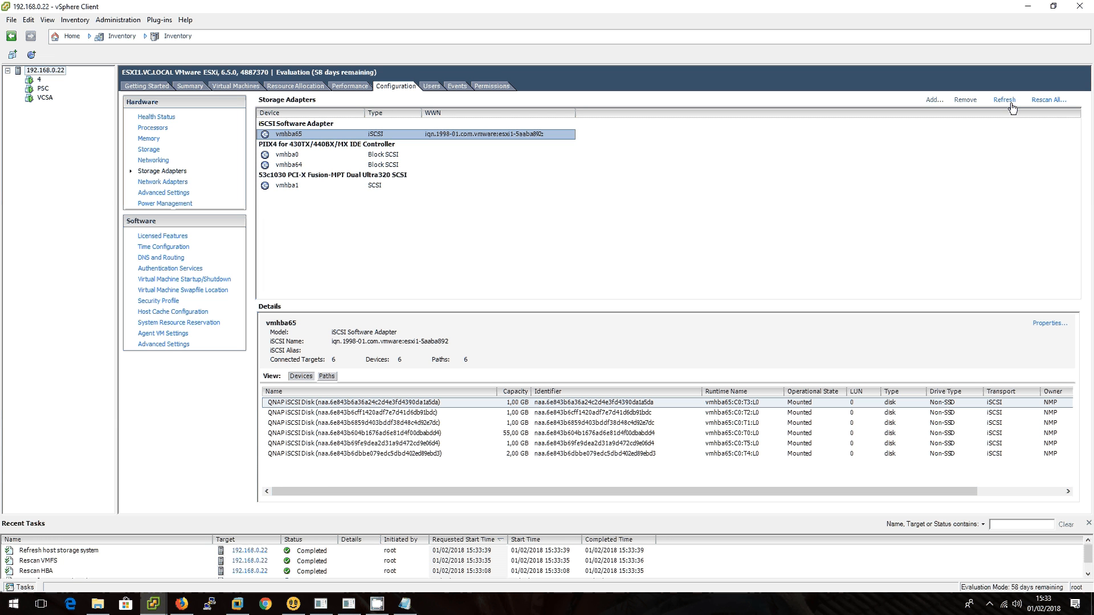
pyautogui.click(413, 456)
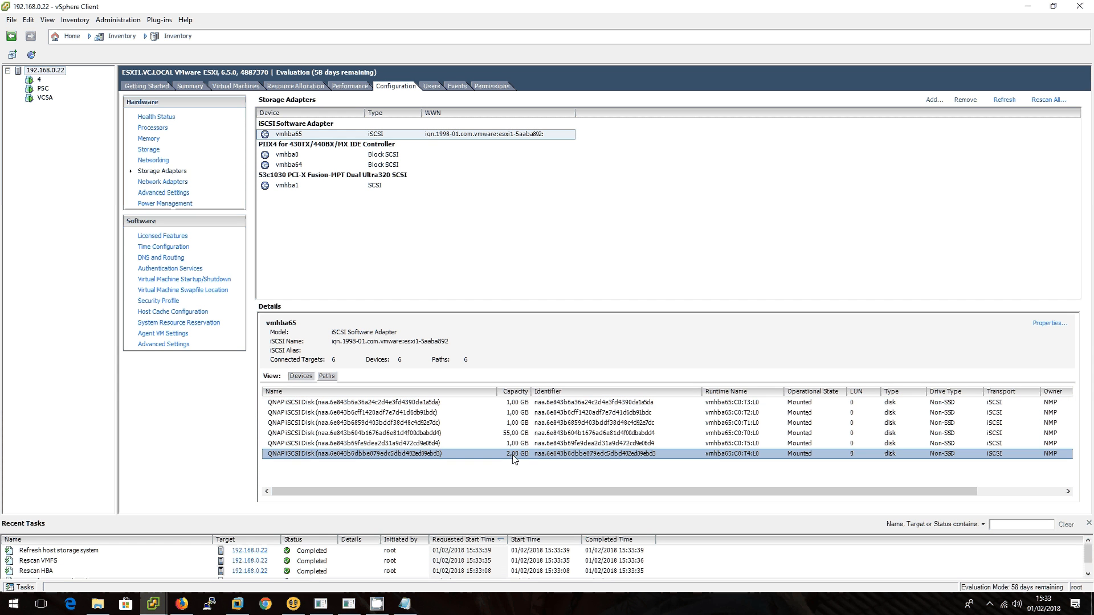
# Switch to virtual machine 4's console, close the VMware virtual disk's properties, and bring Disk Management into view
pyautogui.click(33, 84)
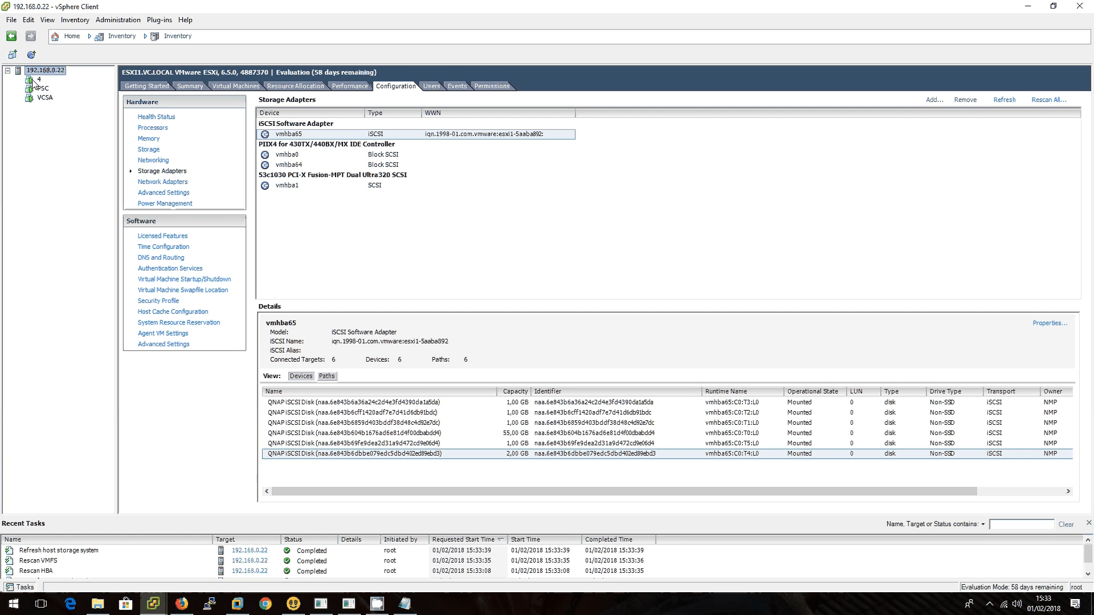
pyautogui.click(33, 81)
pyautogui.moveTo(152, 604)
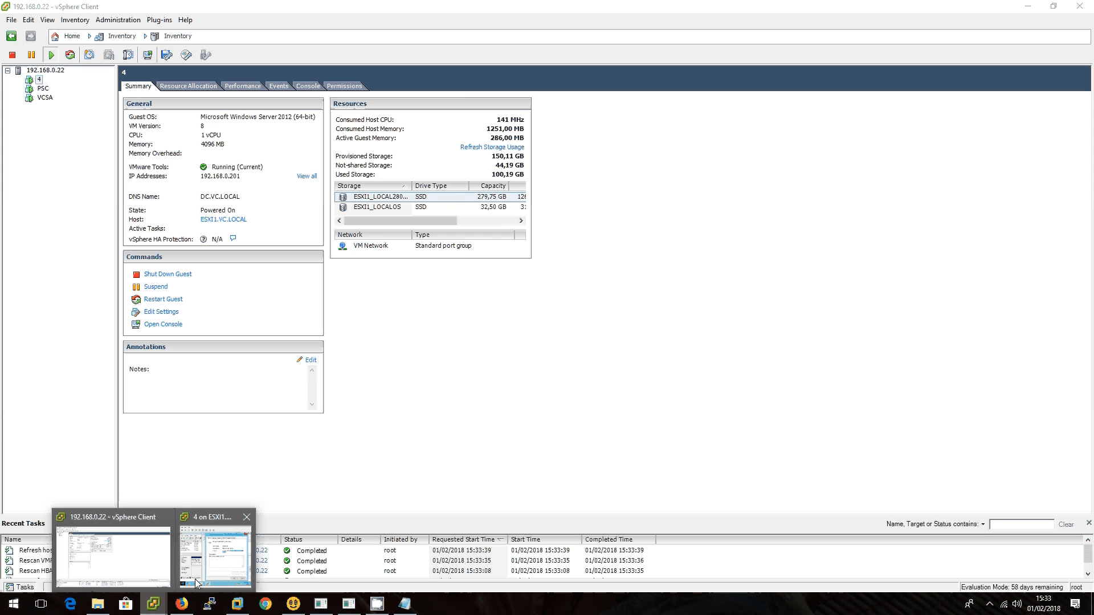
pyautogui.click(196, 583)
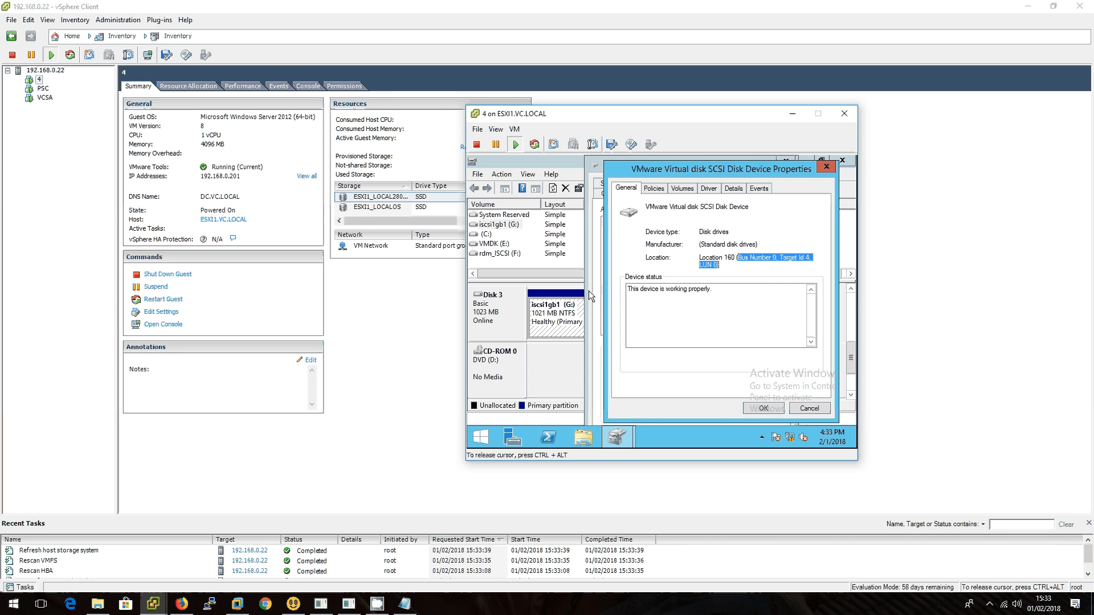
pyautogui.click(830, 166)
pyautogui.click(787, 161)
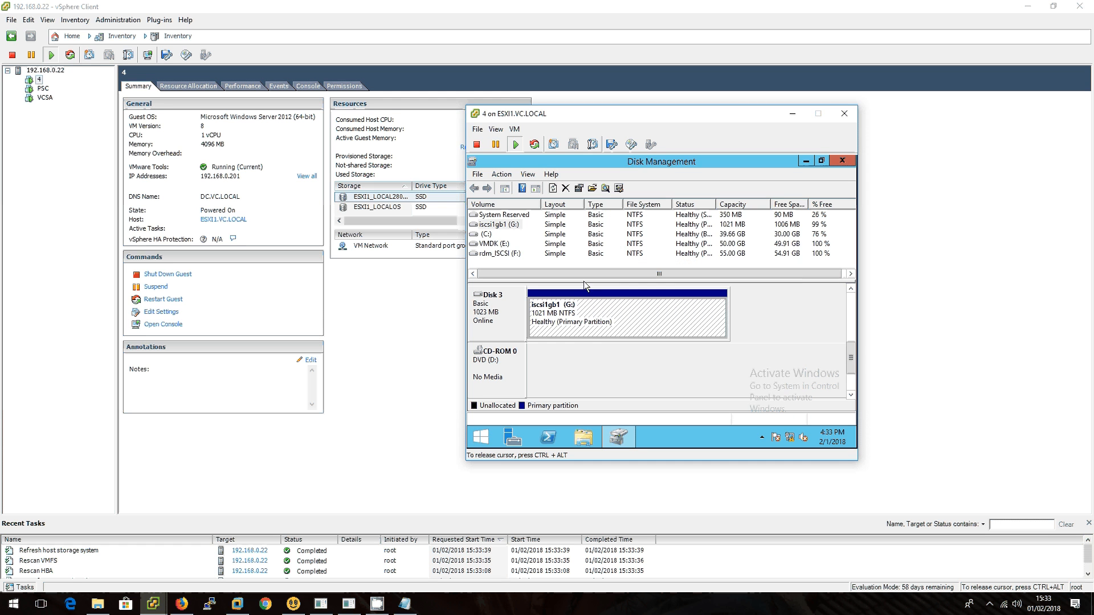
# Check the guest's volumes in Disk Management and the contents of the iscsi1gb1 (G:) drive in File Explorer
pyautogui.click(537, 308)
pyautogui.moveTo(853, 348)
pyautogui.mouseDown()
pyautogui.moveTo(852, 324)
pyautogui.moveTo(852, 349)
pyautogui.mouseUp()
pyautogui.click(578, 438)
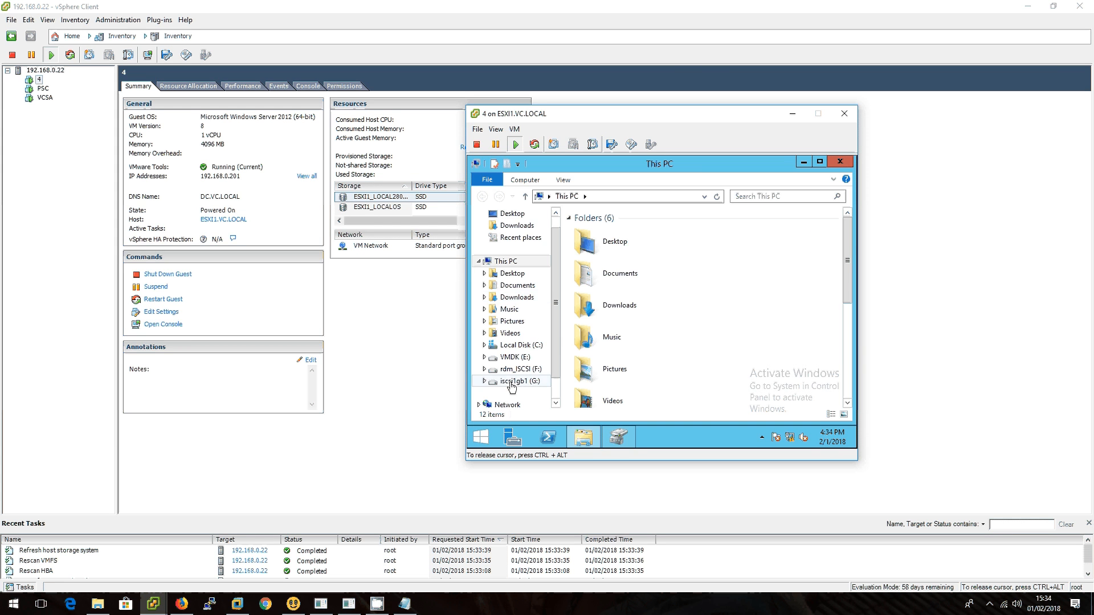
pyautogui.click(510, 384)
pyautogui.click(611, 233)
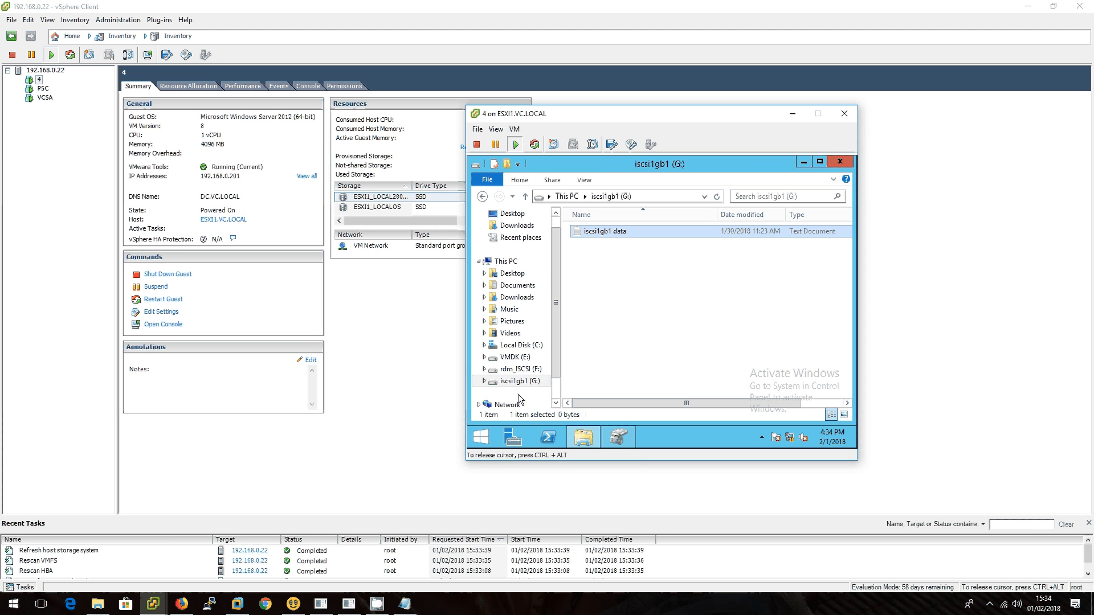
pyautogui.scroll(-1, 553, 391)
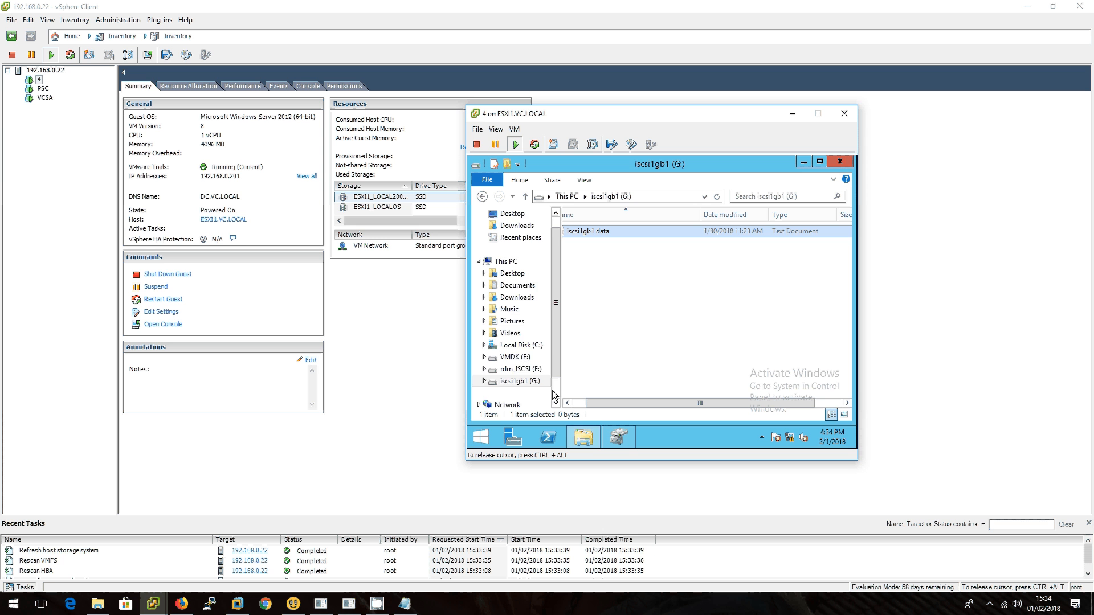
pyautogui.scroll(-1, 553, 393)
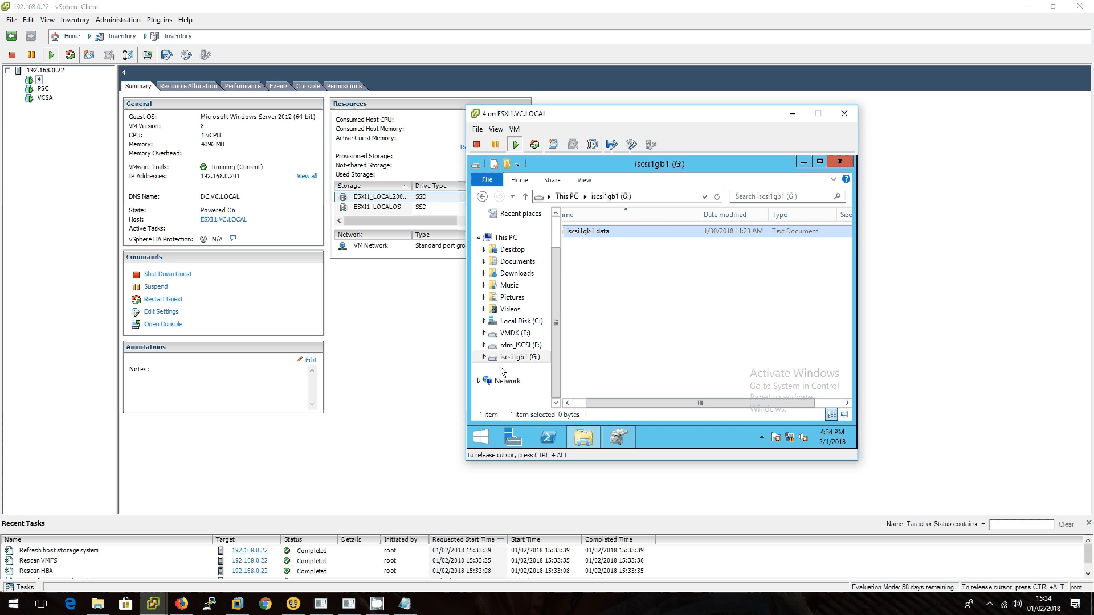
# Return to the vSphere Client and start adding a hard disk to virtual machine 4 as a raw device mapping
pyautogui.click(359, 330)
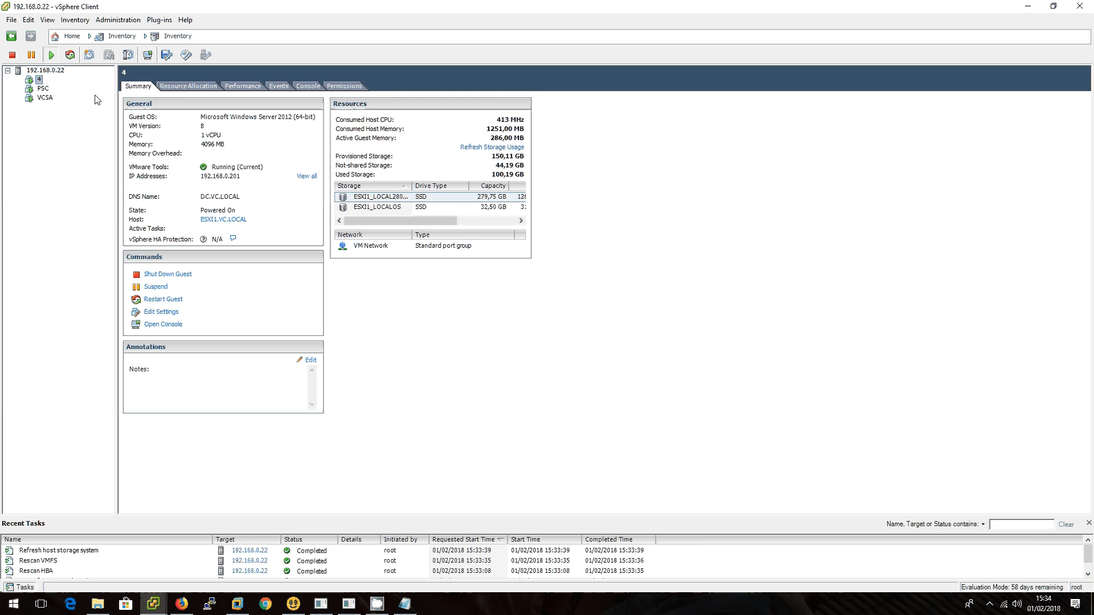
pyautogui.rightClick(39, 84)
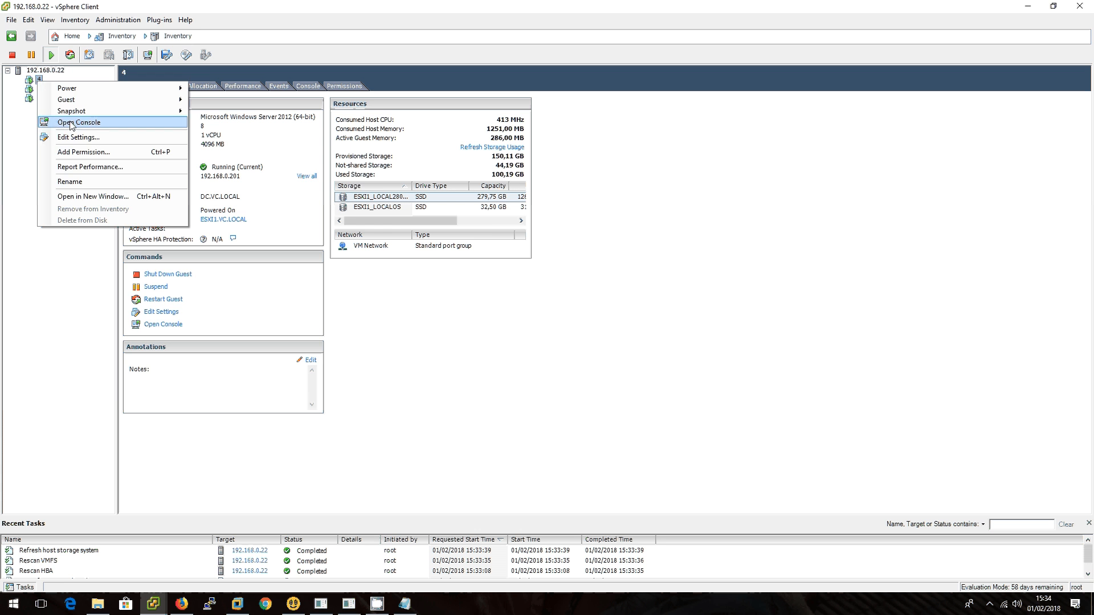
pyautogui.click(273, 180)
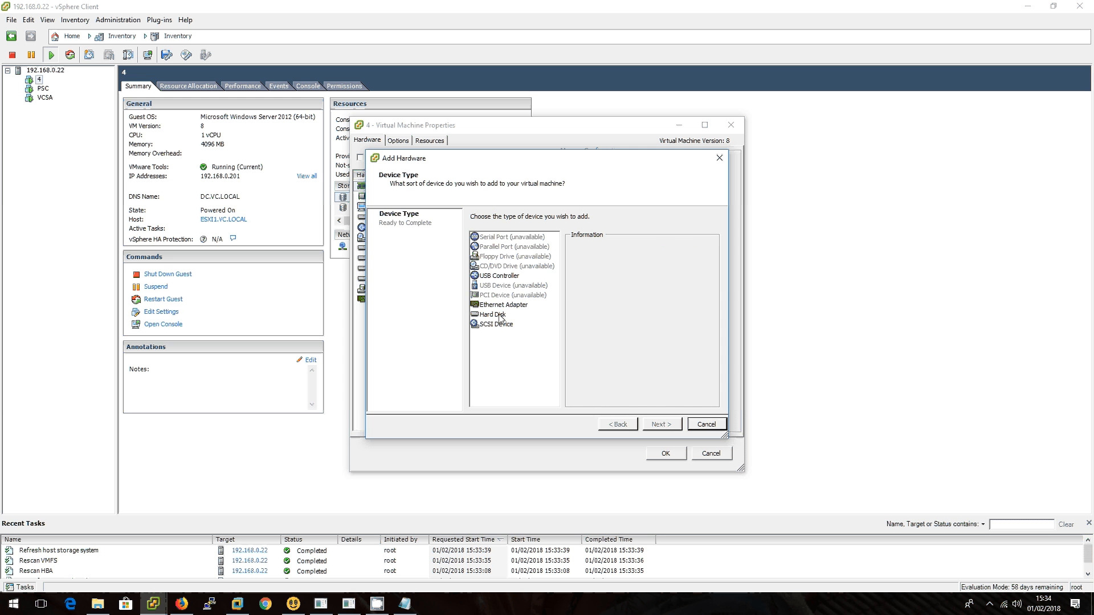
pyautogui.click(493, 315)
pyautogui.click(661, 425)
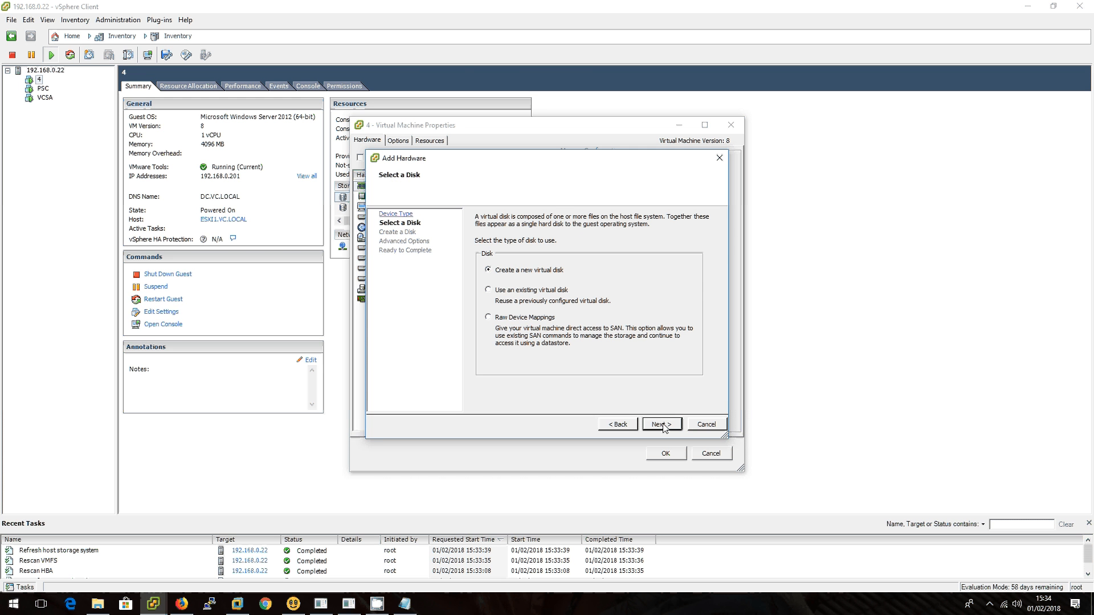
pyautogui.click(504, 317)
pyautogui.click(659, 425)
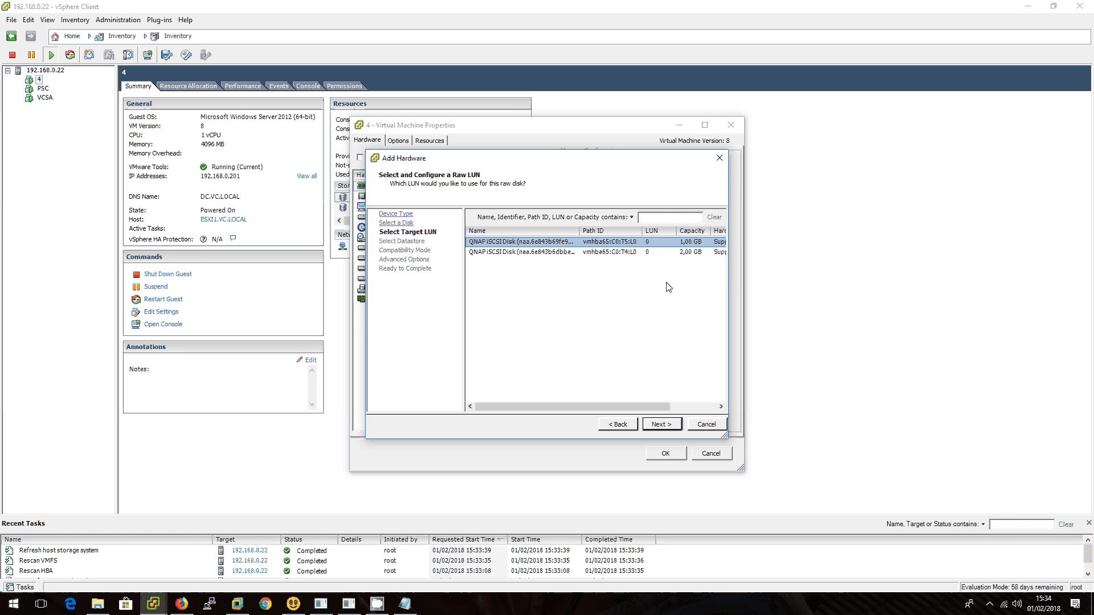
# Choose the 2 GB QNAP iSCSI disk at vmhba65:C0:T4:L0 as the target LUN and continue to the datastore choice
pyautogui.click(674, 256)
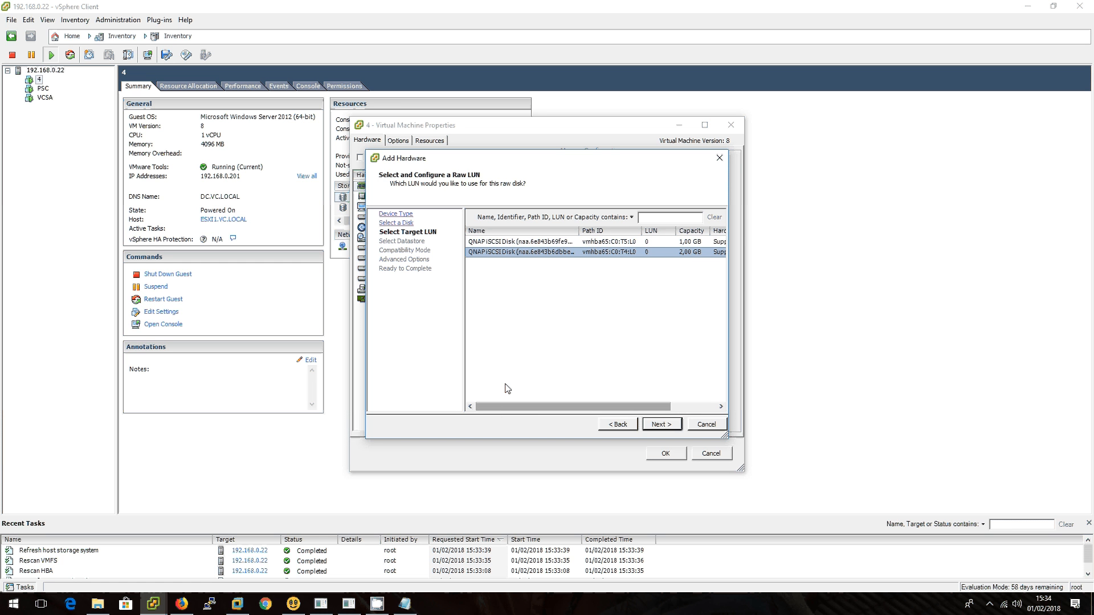
pyautogui.click(495, 242)
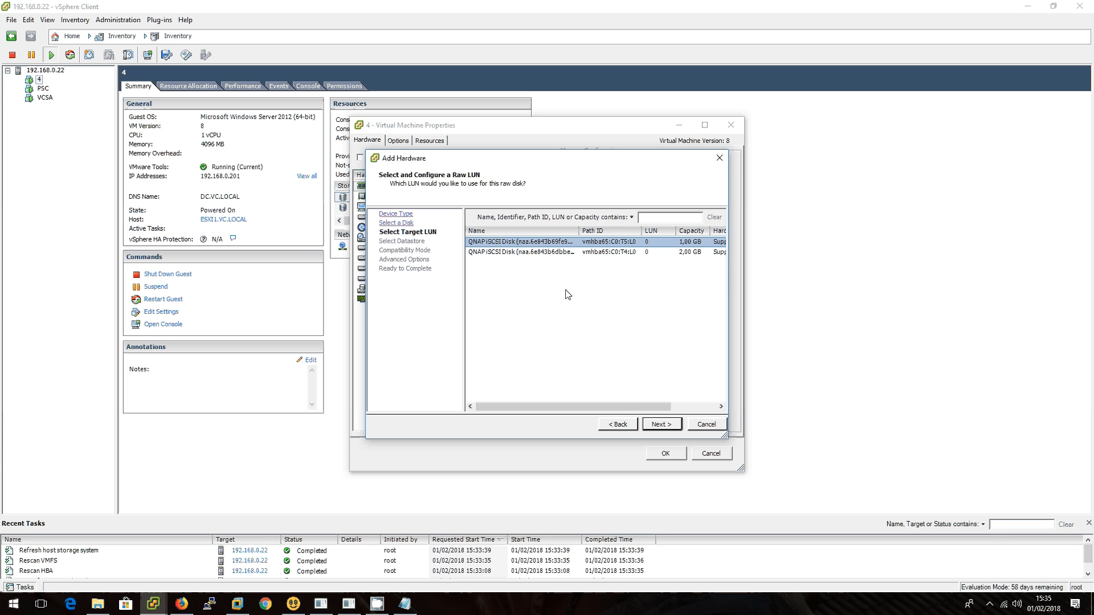
pyautogui.click(621, 253)
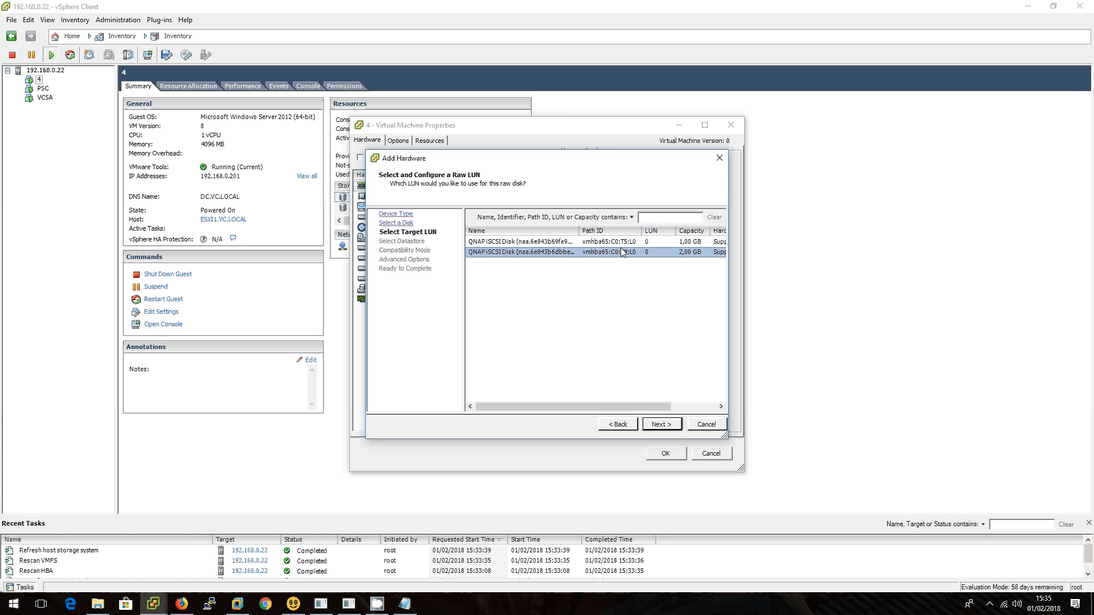
pyautogui.click(697, 245)
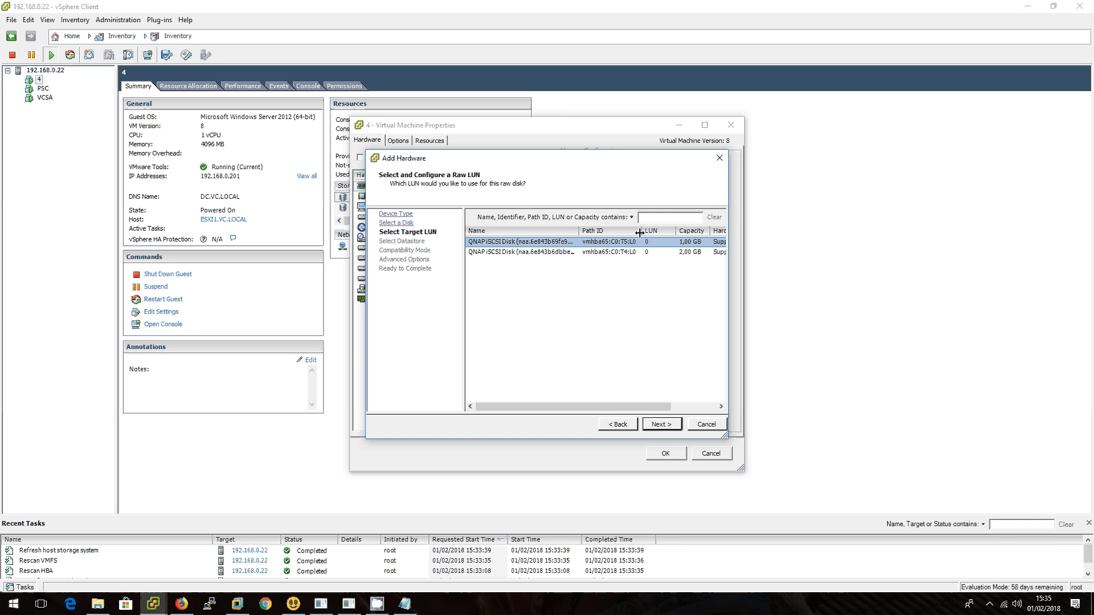
pyautogui.click(617, 255)
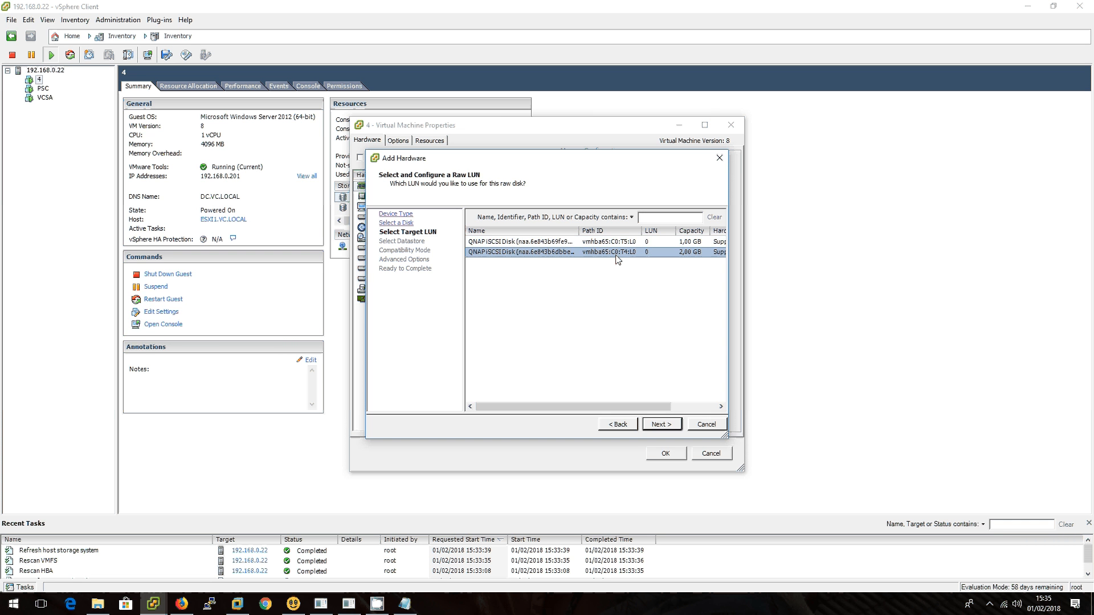
pyautogui.click(661, 425)
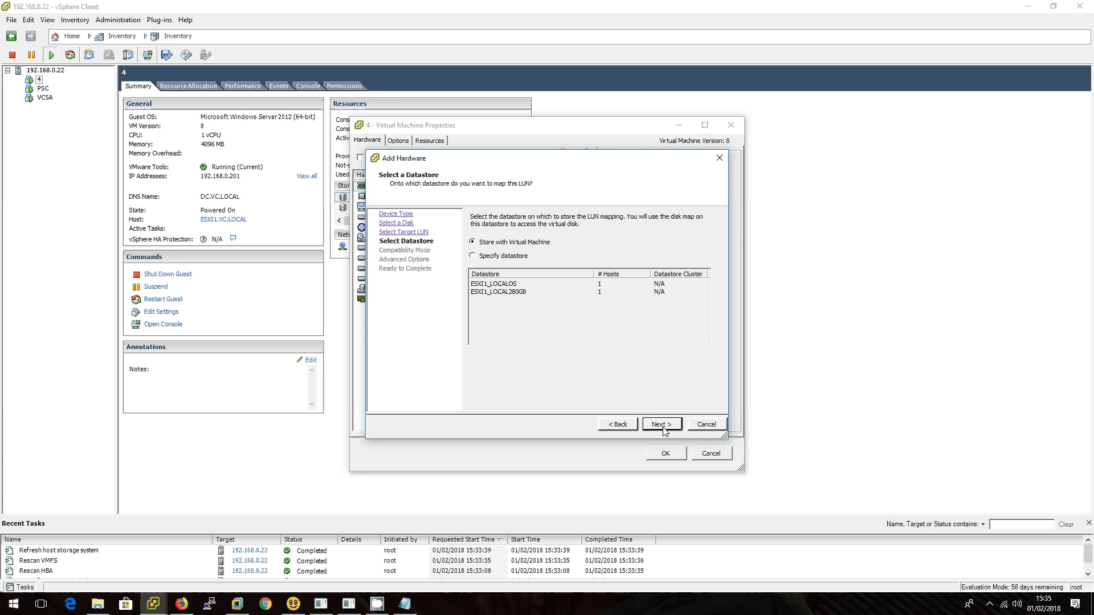
# Store the LUN mapping with the virtual machine, use Virtual compatibility mode, and finish adding the raw disk to virtual machine 4
pyautogui.click(655, 427)
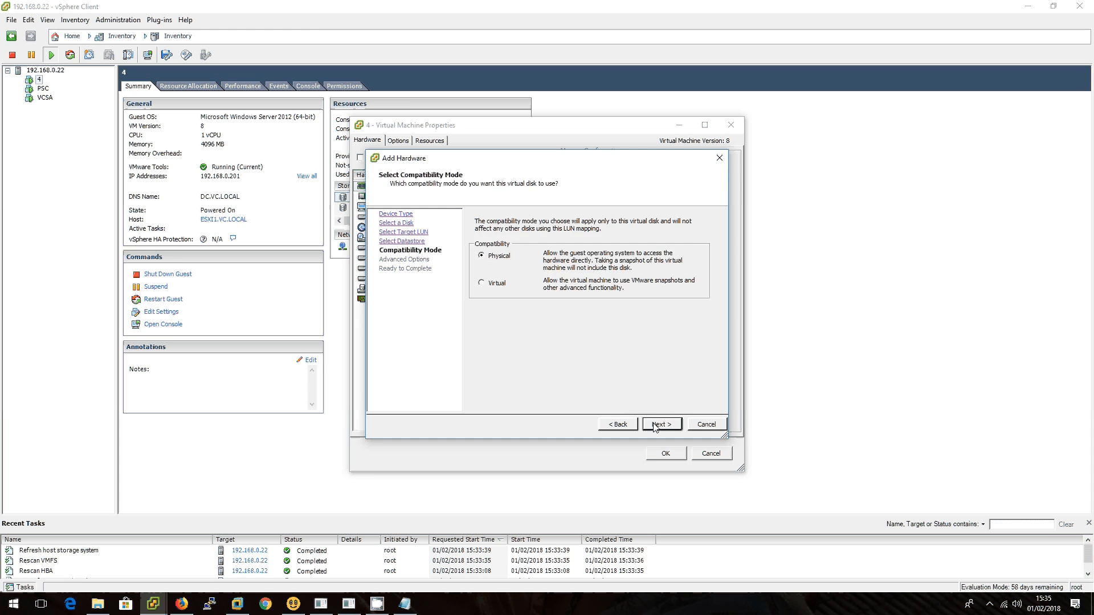
pyautogui.click(497, 284)
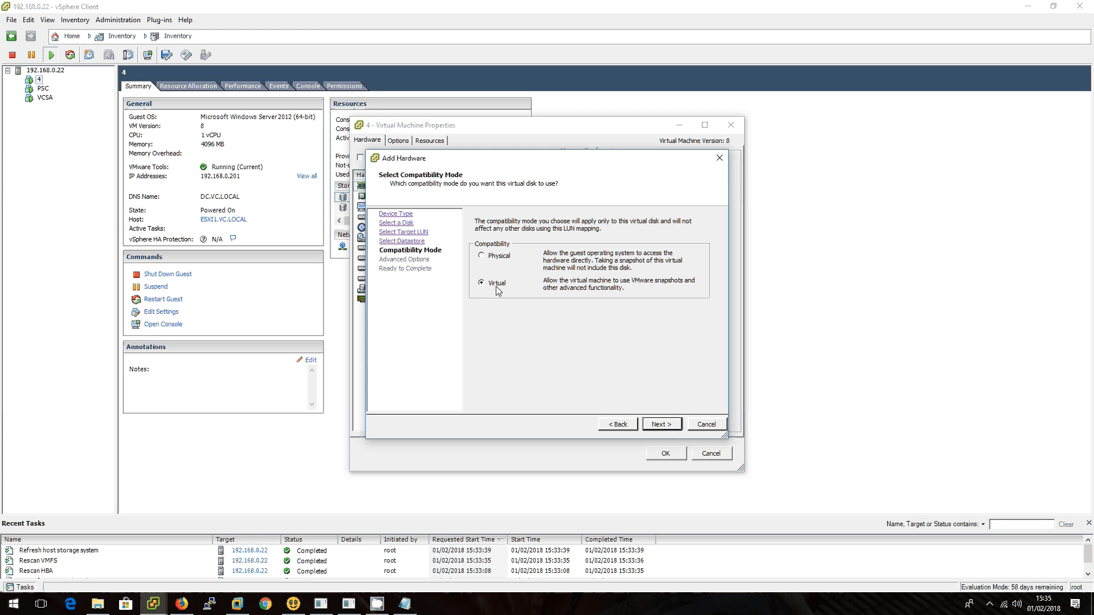
pyautogui.click(669, 425)
pyautogui.click(658, 425)
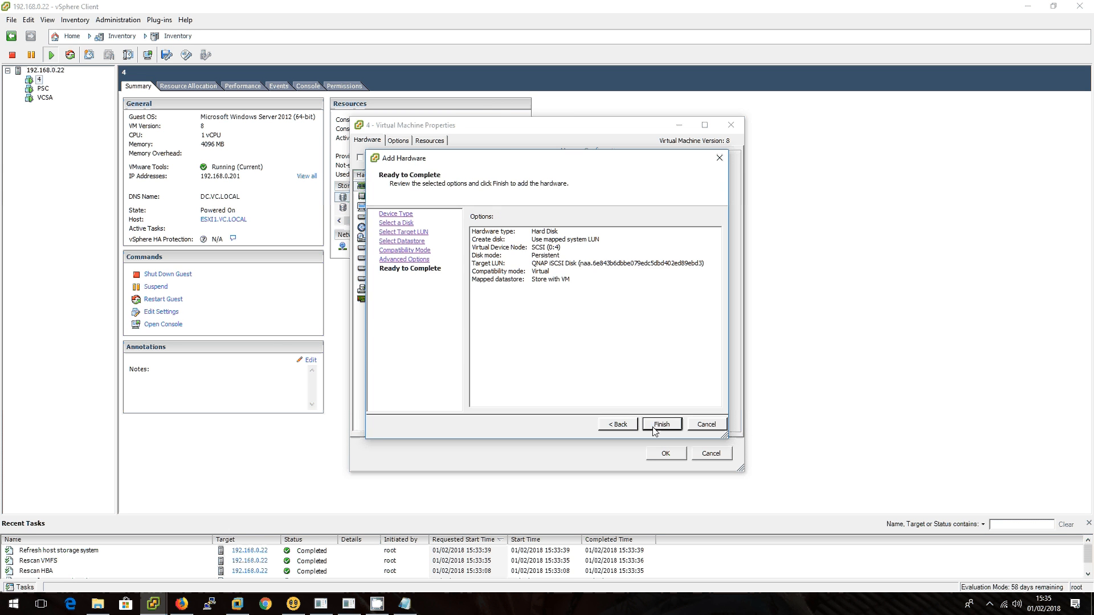
pyautogui.click(670, 429)
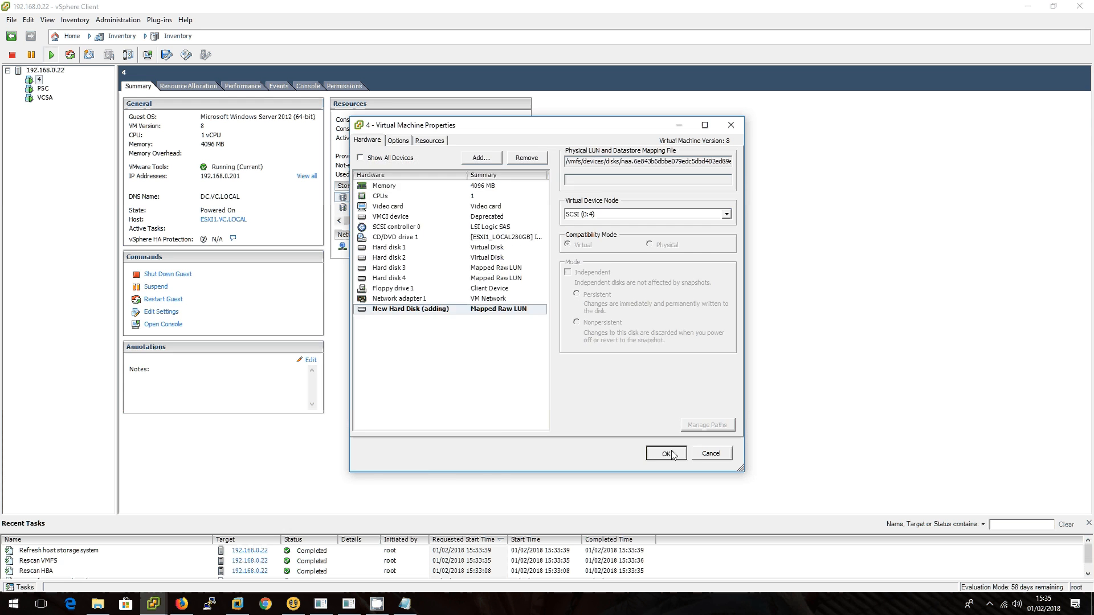
pyautogui.click(666, 453)
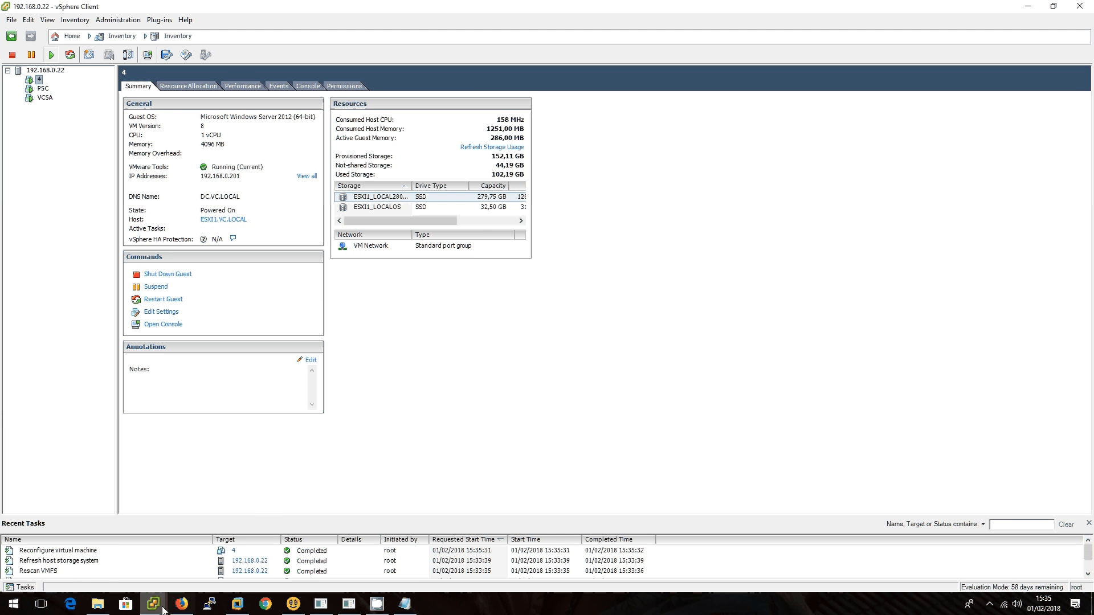
# Switch to virtual machine 4's console and check the iscsi1gb2 (H:) drive's files and its partition in Disk Management
pyautogui.moveTo(153, 603)
pyautogui.click(180, 582)
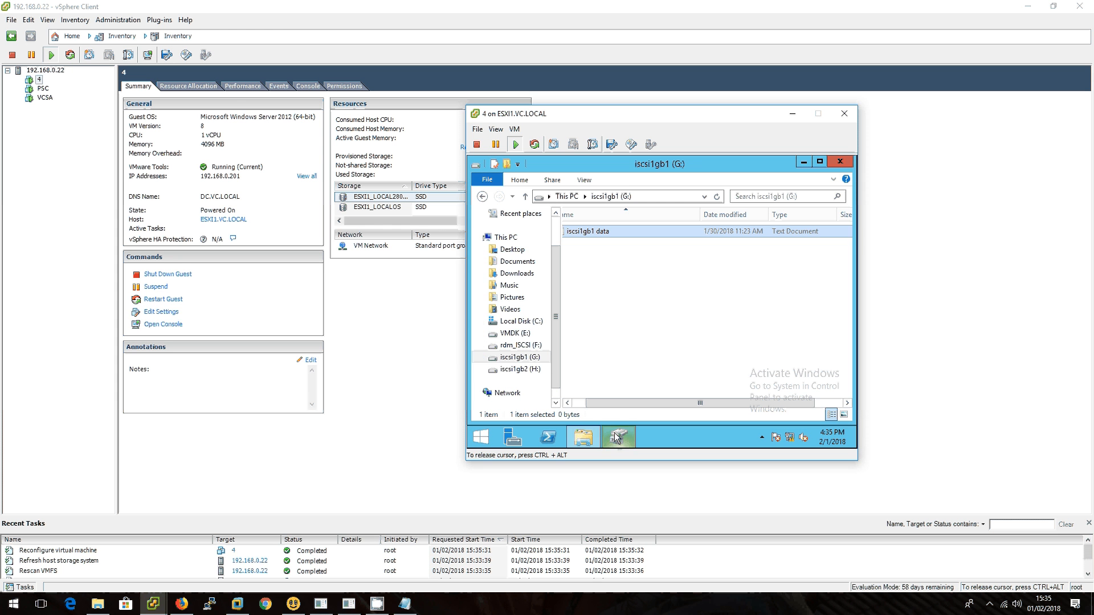
pyautogui.click(520, 370)
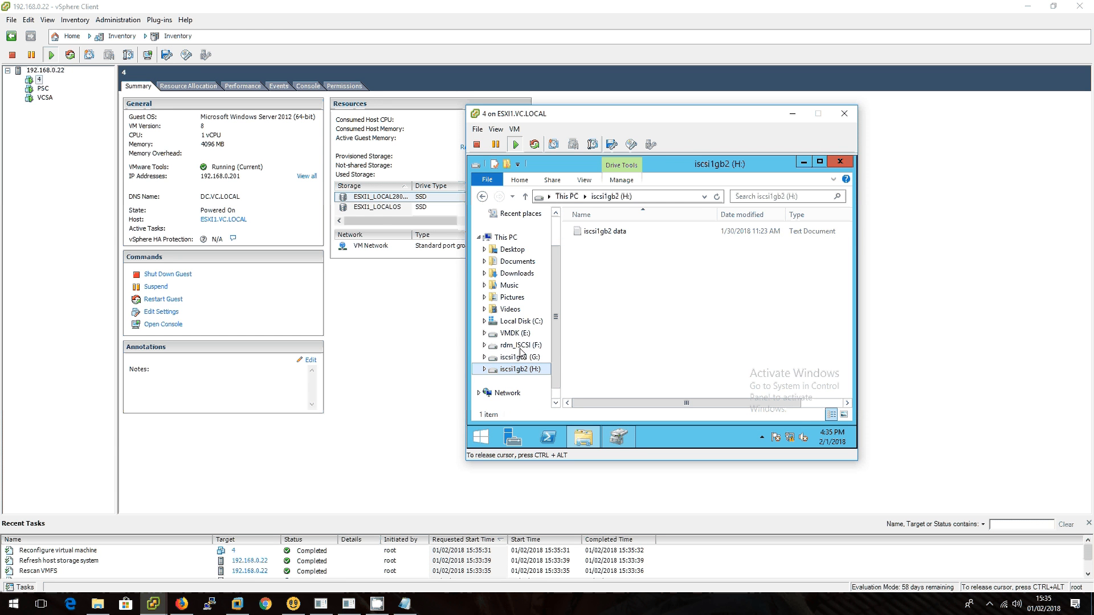
pyautogui.click(626, 434)
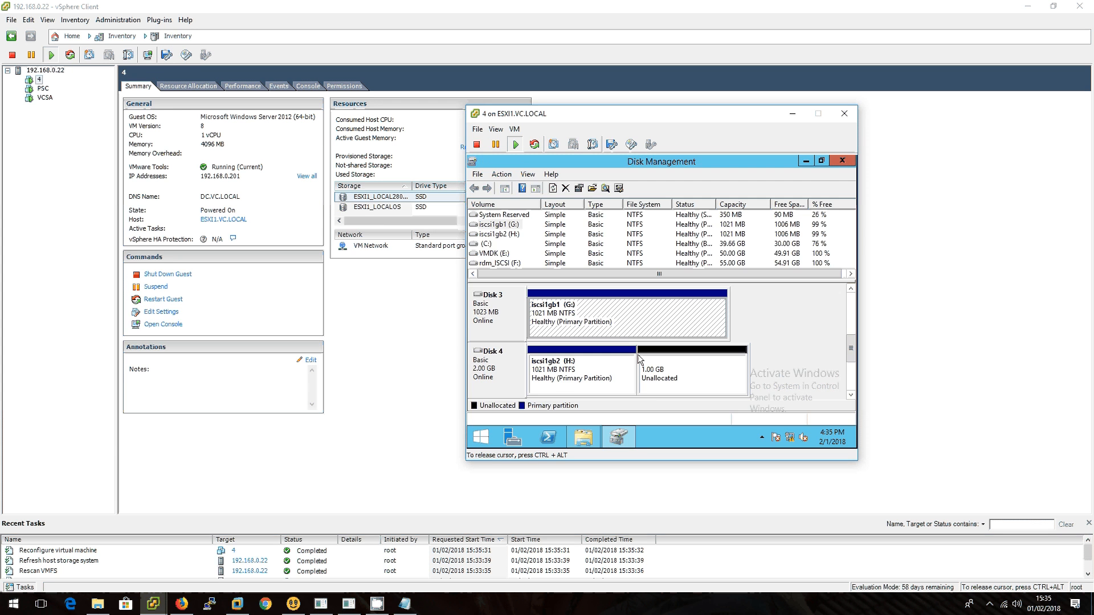
pyautogui.click(566, 383)
pyautogui.click(585, 440)
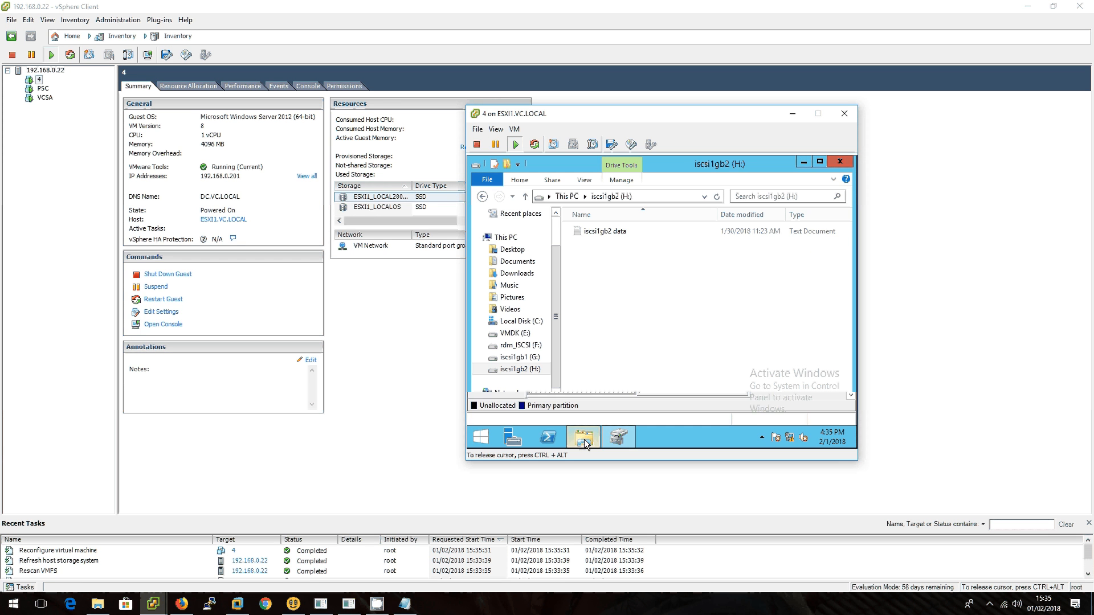
pyautogui.click(606, 230)
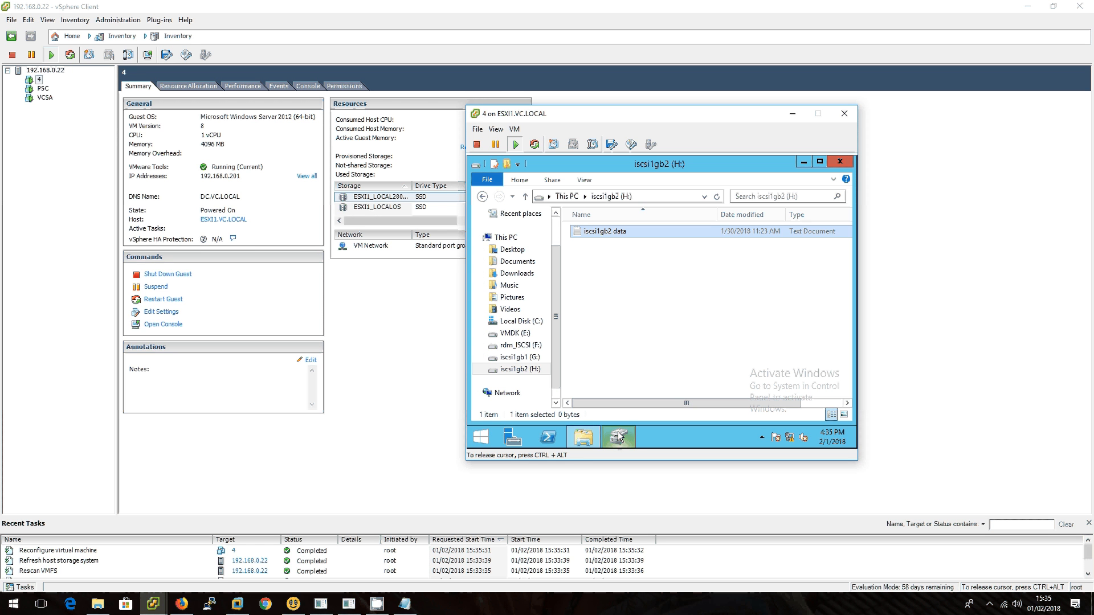
pyautogui.moveTo(620, 437)
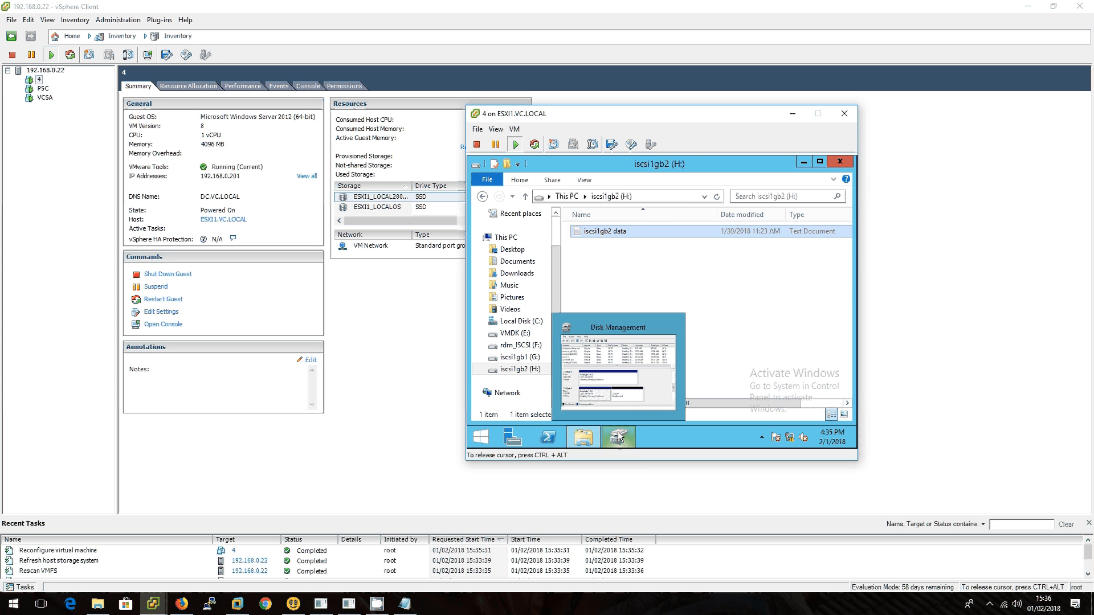
# Extend the iscsi1gb2 (H:) volume on Disk 4 into all of the adjacent unallocated space in Disk Management
pyautogui.click(623, 370)
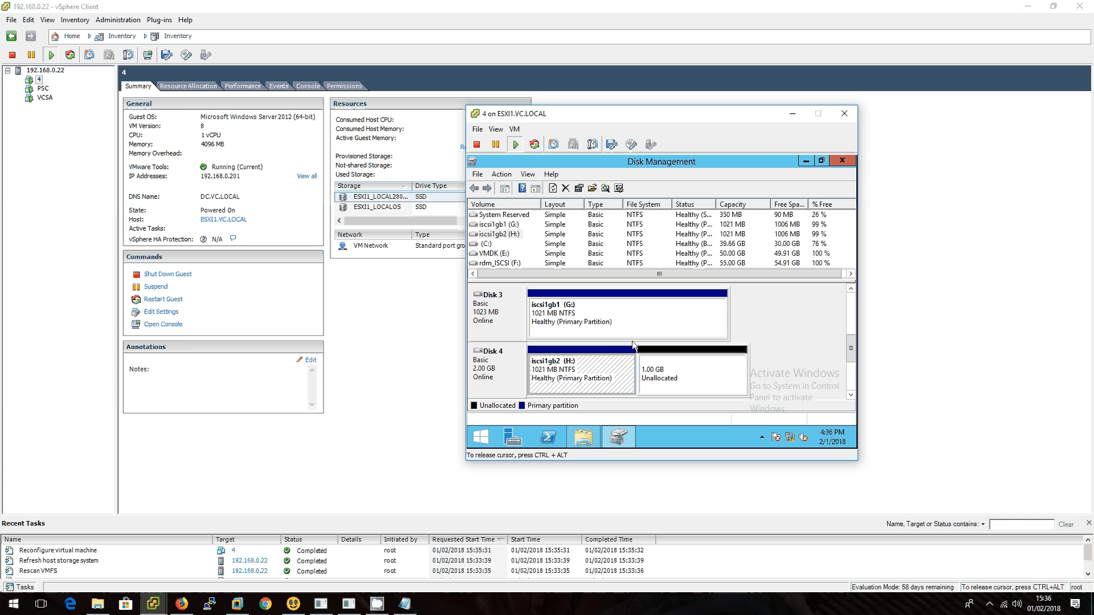
pyautogui.rightClick(680, 363)
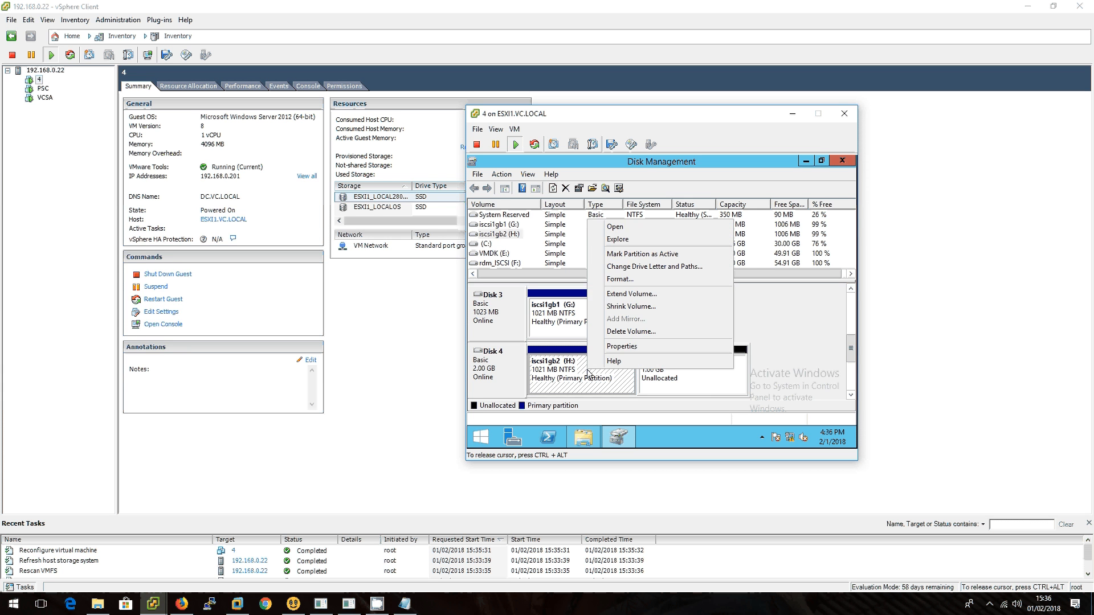
pyautogui.click(713, 386)
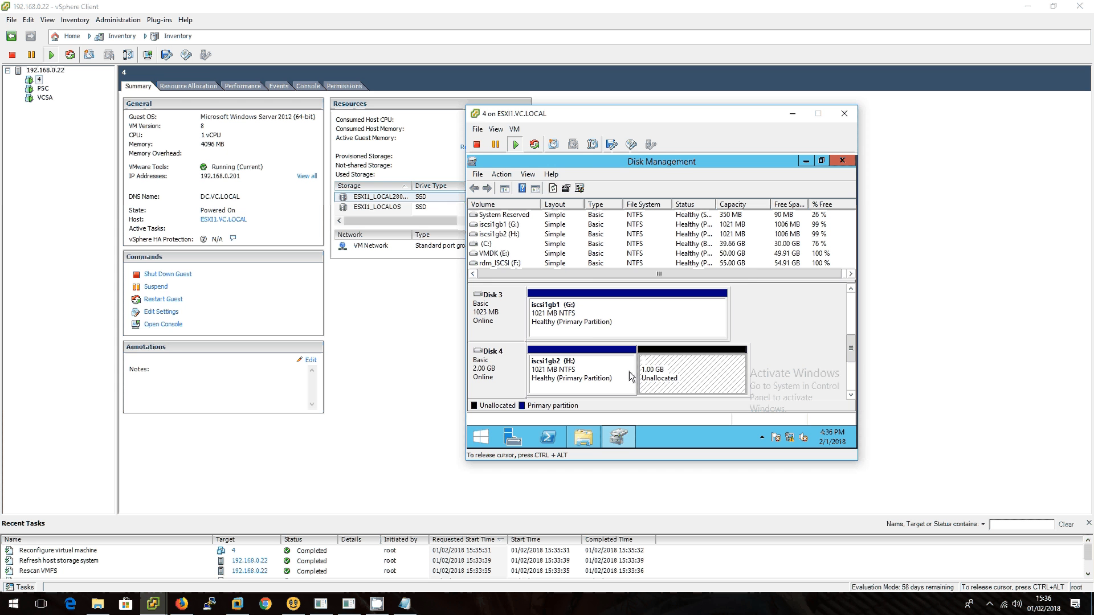
pyautogui.rightClick(616, 356)
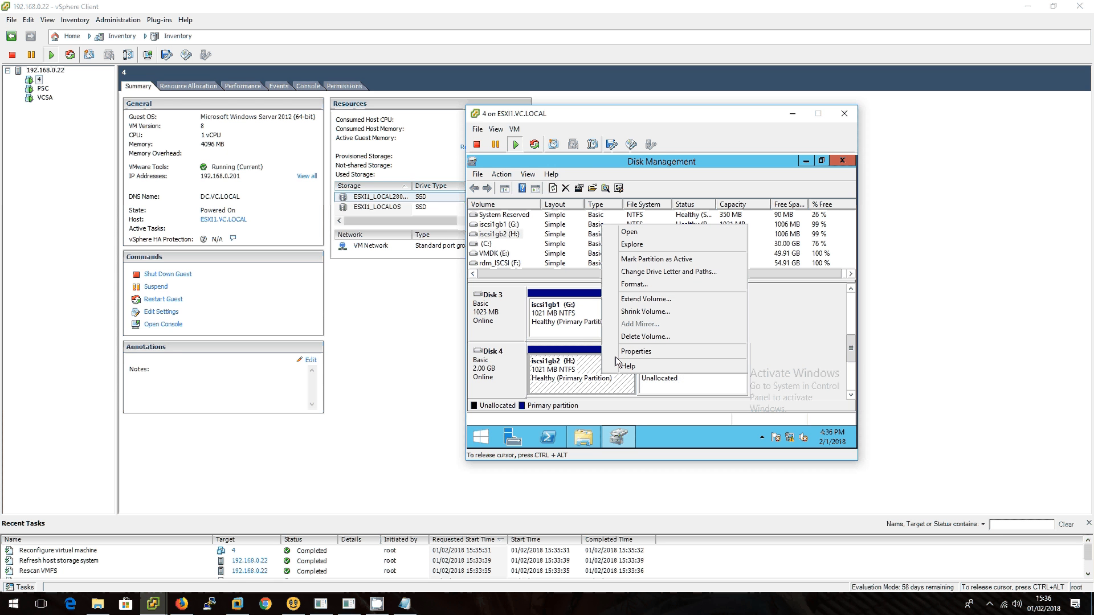
pyautogui.click(688, 300)
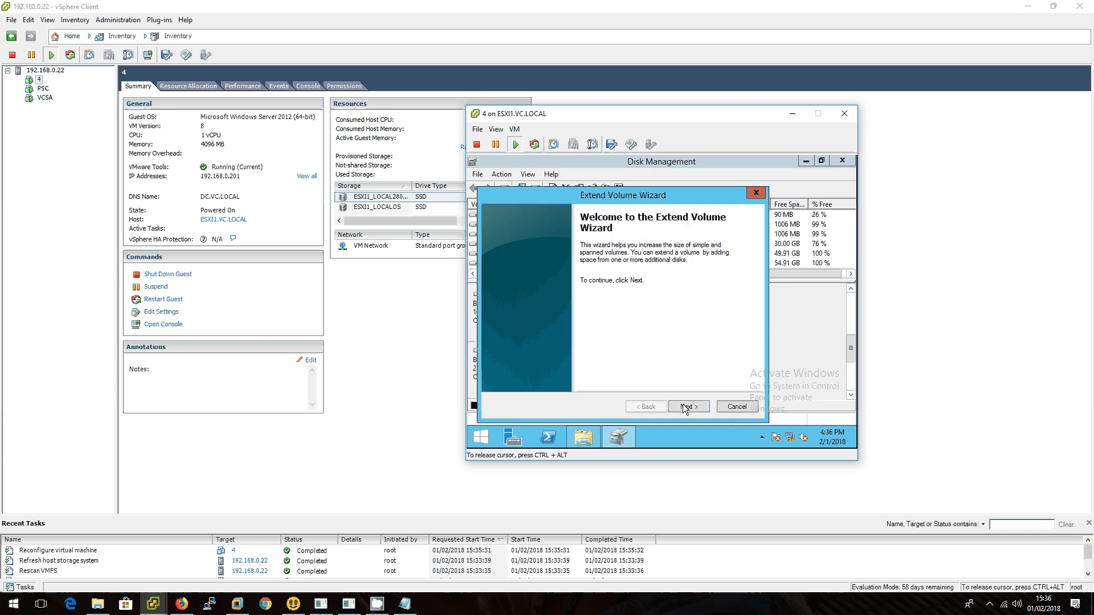
pyautogui.click(687, 405)
pyautogui.click(687, 405)
pyautogui.click(687, 405)
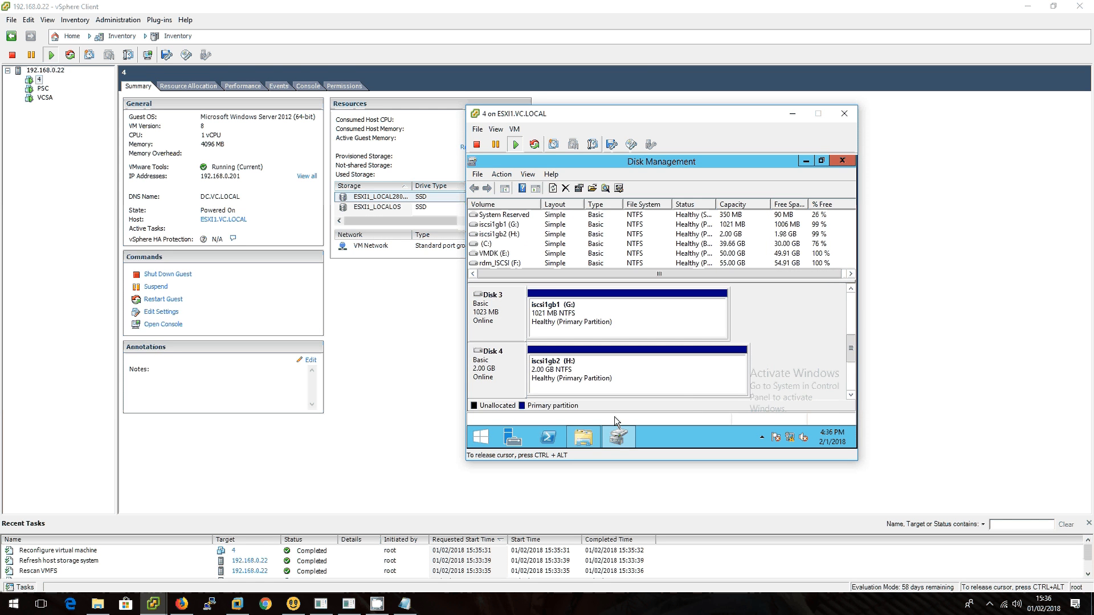
# Check the capacity of the iscsi1gb2 (H:) drive under This PC in the guest's File Explorer
pyautogui.click(572, 436)
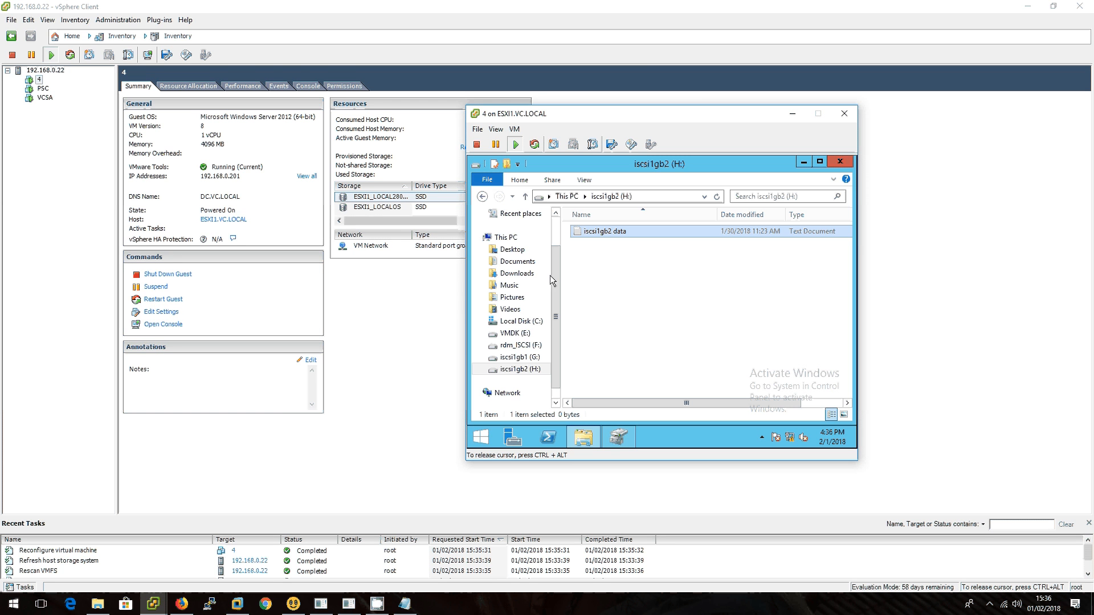
pyautogui.click(499, 239)
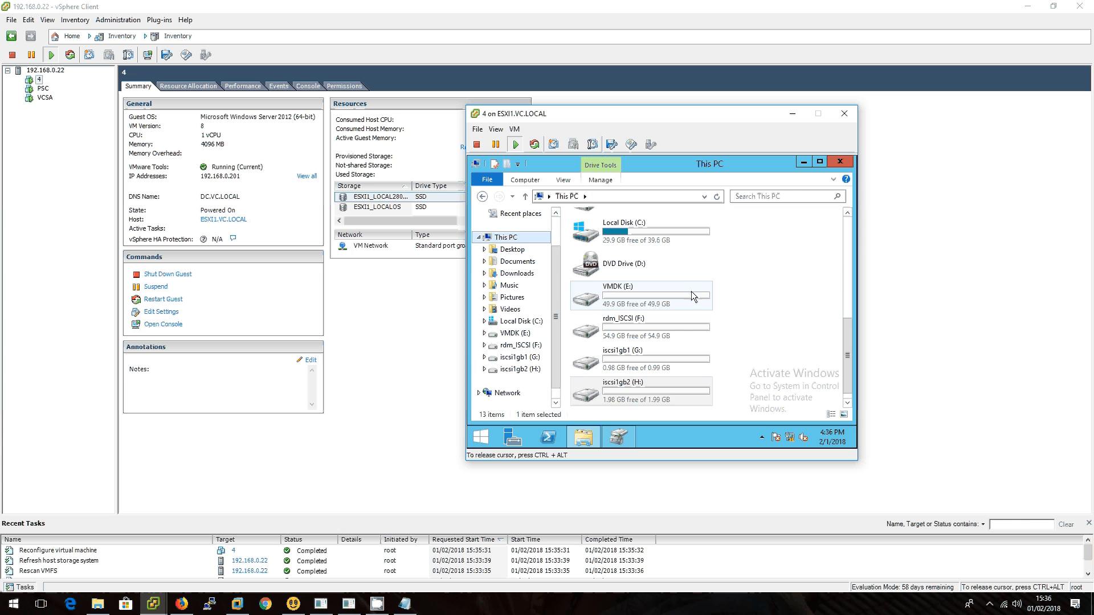
pyautogui.click(660, 395)
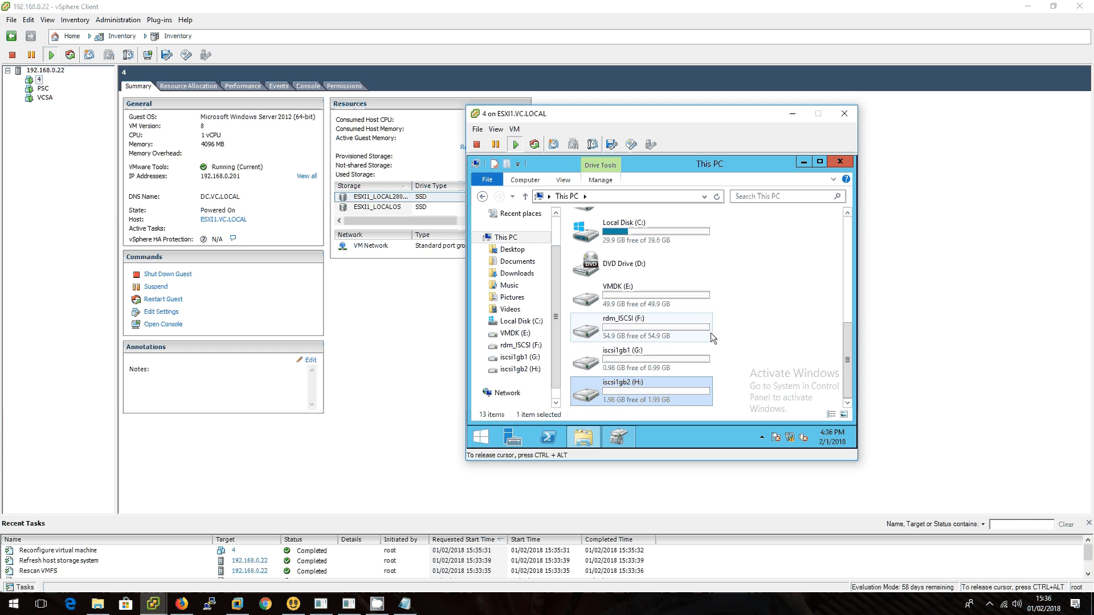
# Leave the guest console and minimize the open windows to clear the host's desktop
pyautogui.hotkey('ctrl', 'alt')
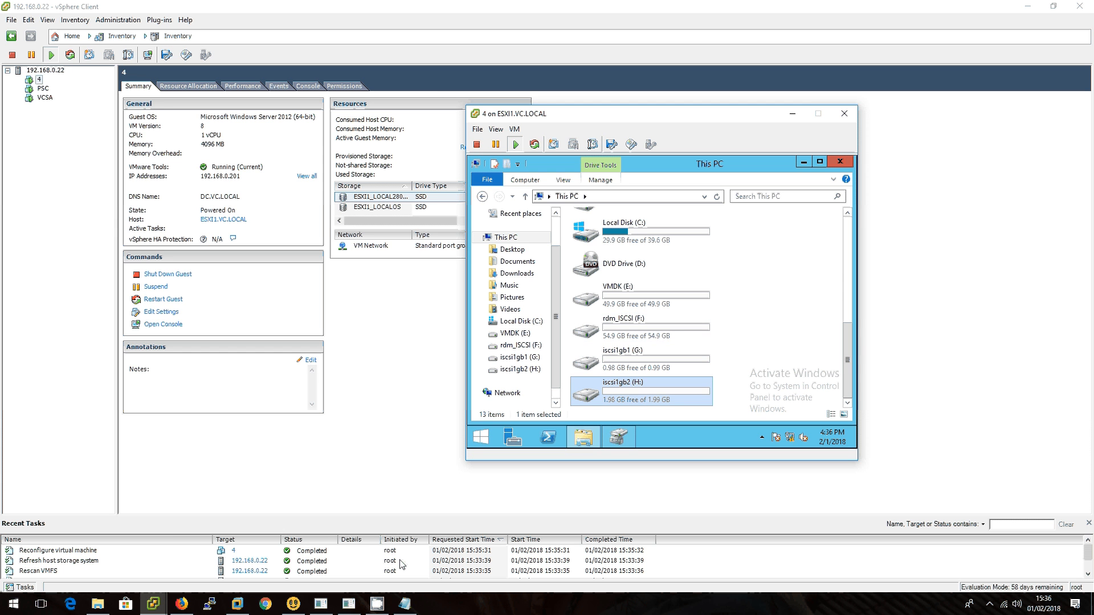
pyautogui.click(376, 606)
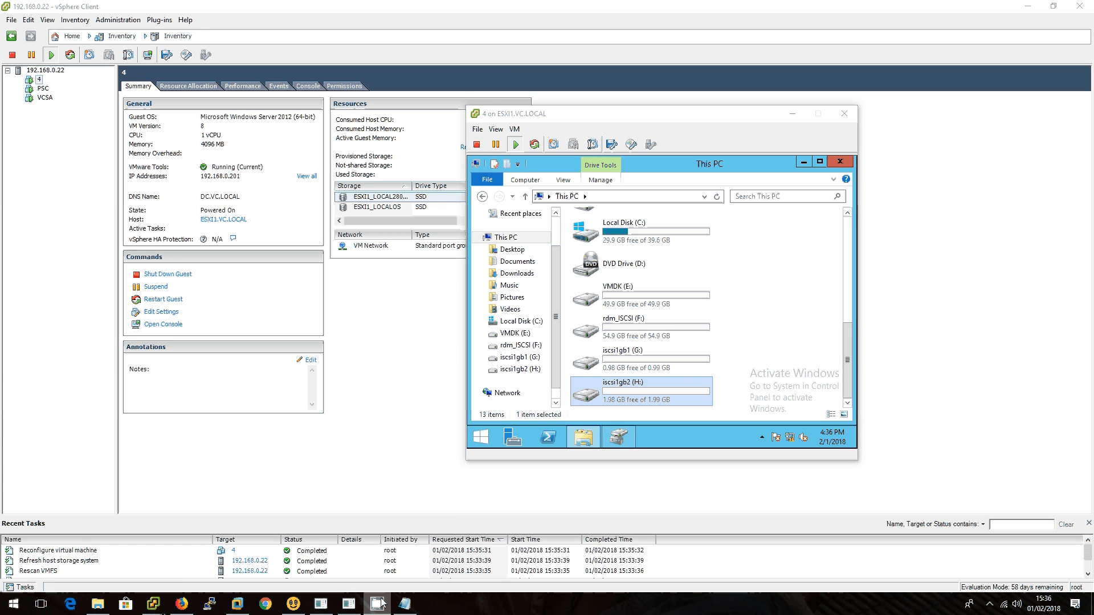
pyautogui.click(1027, 7)
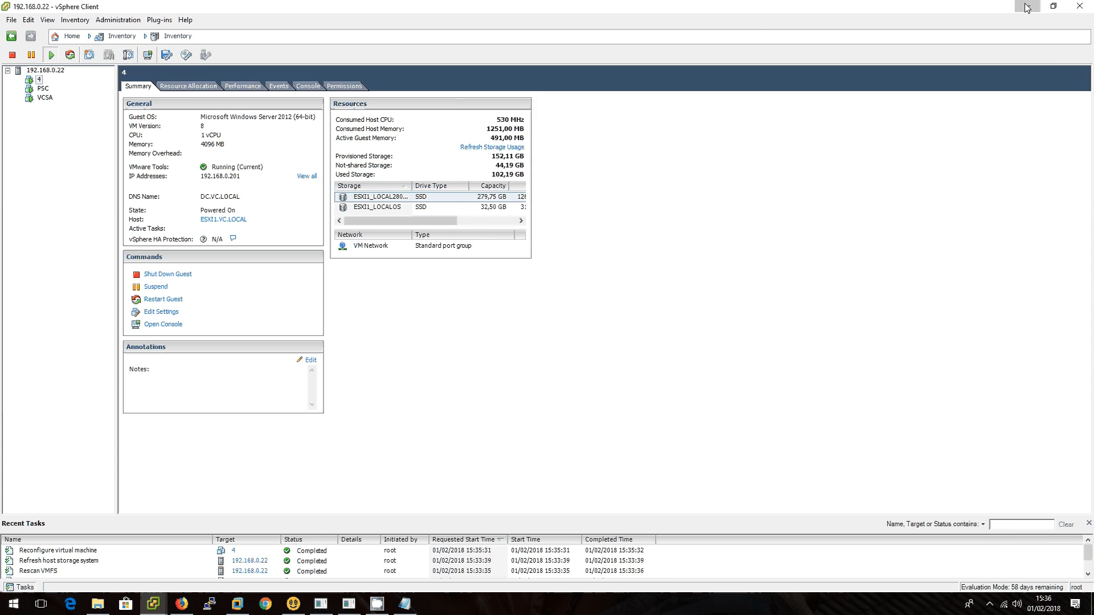
pyautogui.click(1028, 8)
pyautogui.click(1029, 10)
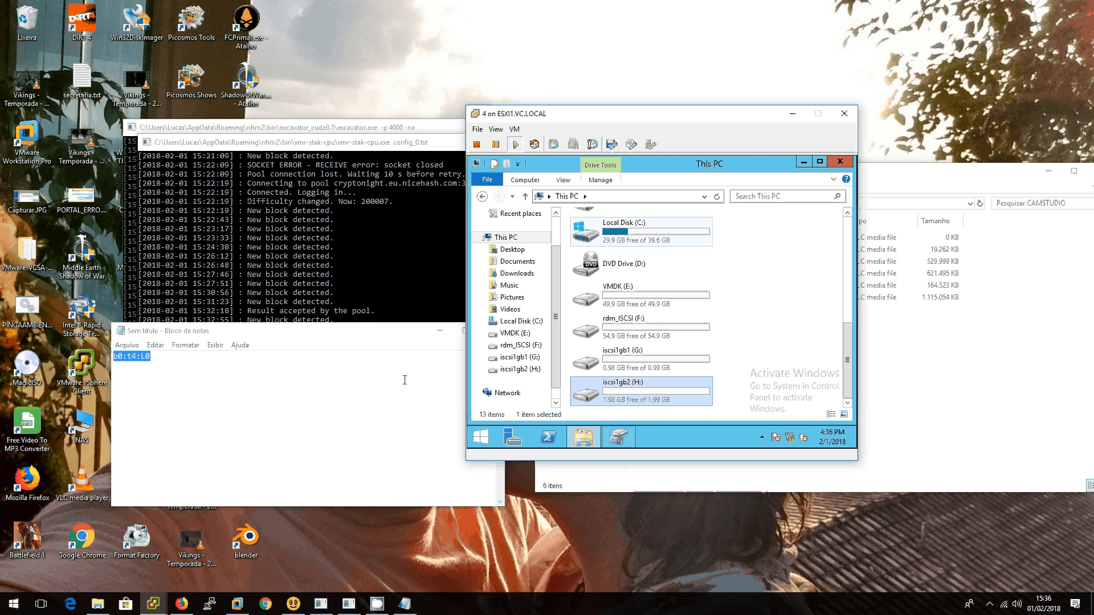
pyautogui.hotkey('alt', 'Tab')
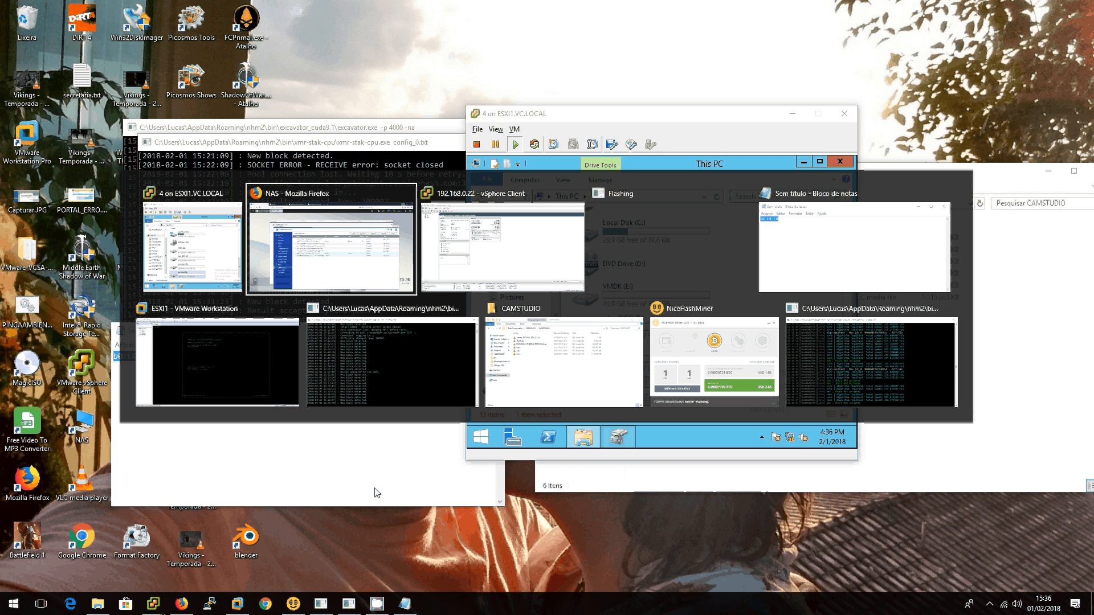
pyautogui.hotkey('alt', 'Tab')
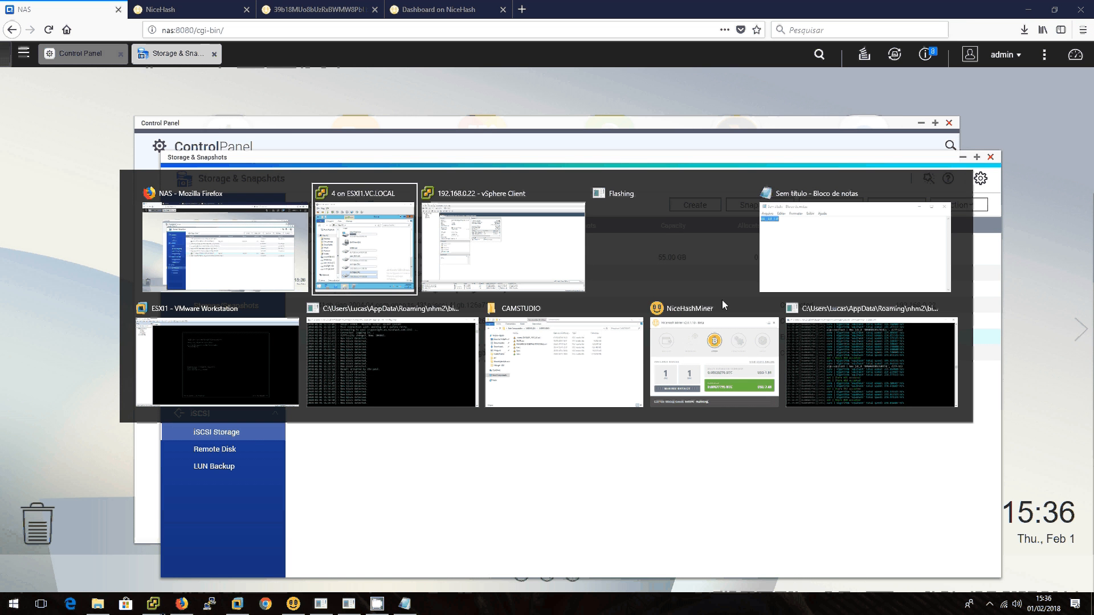
pyautogui.click(565, 359)
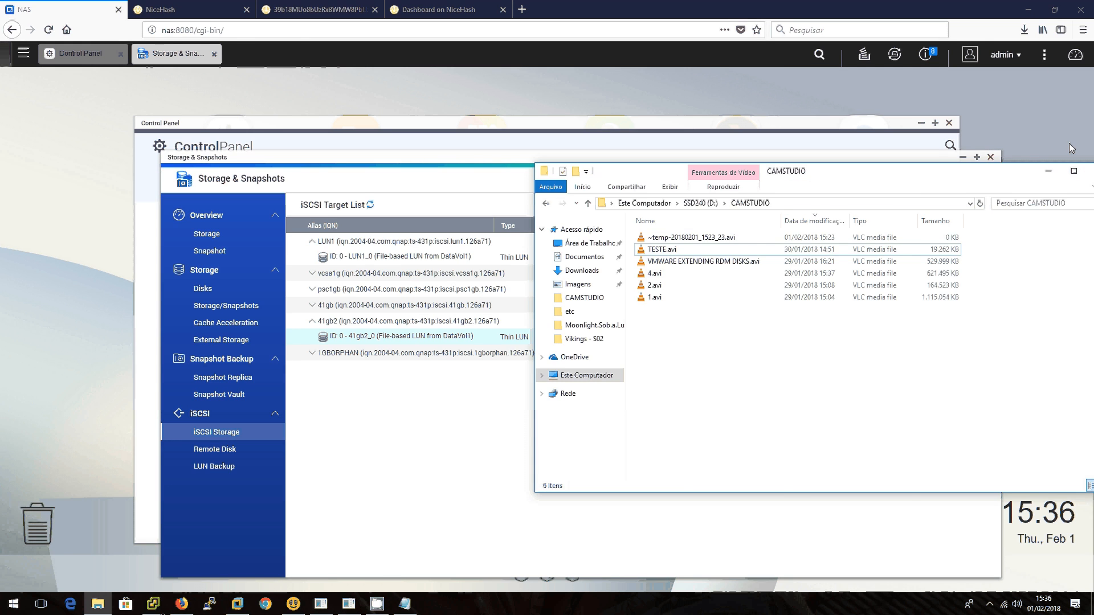
pyautogui.click(1069, 142)
pyautogui.click(1038, 6)
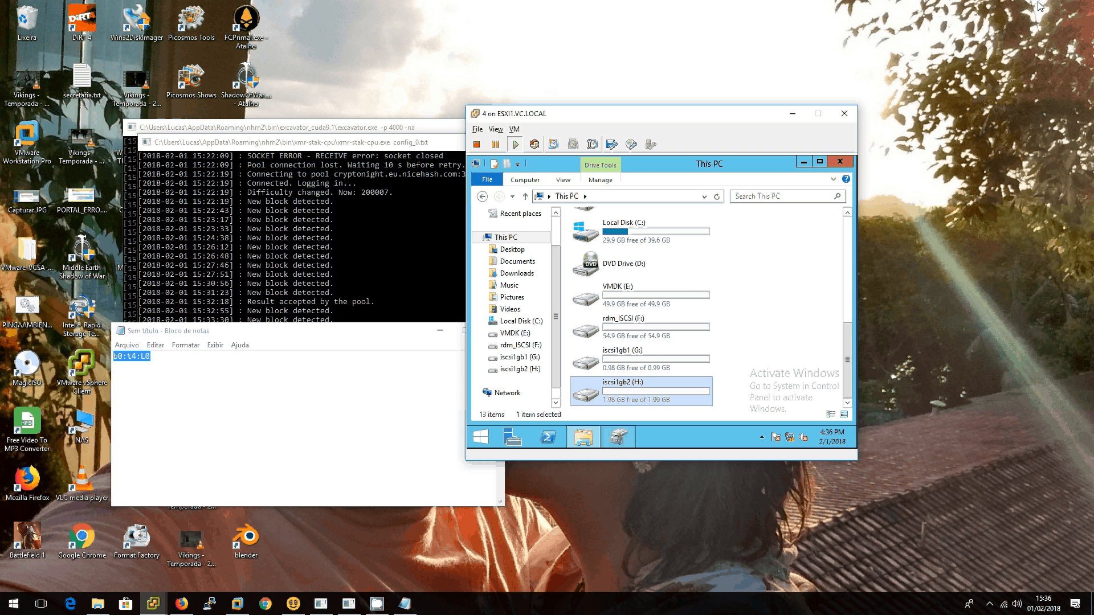
pyautogui.click(792, 114)
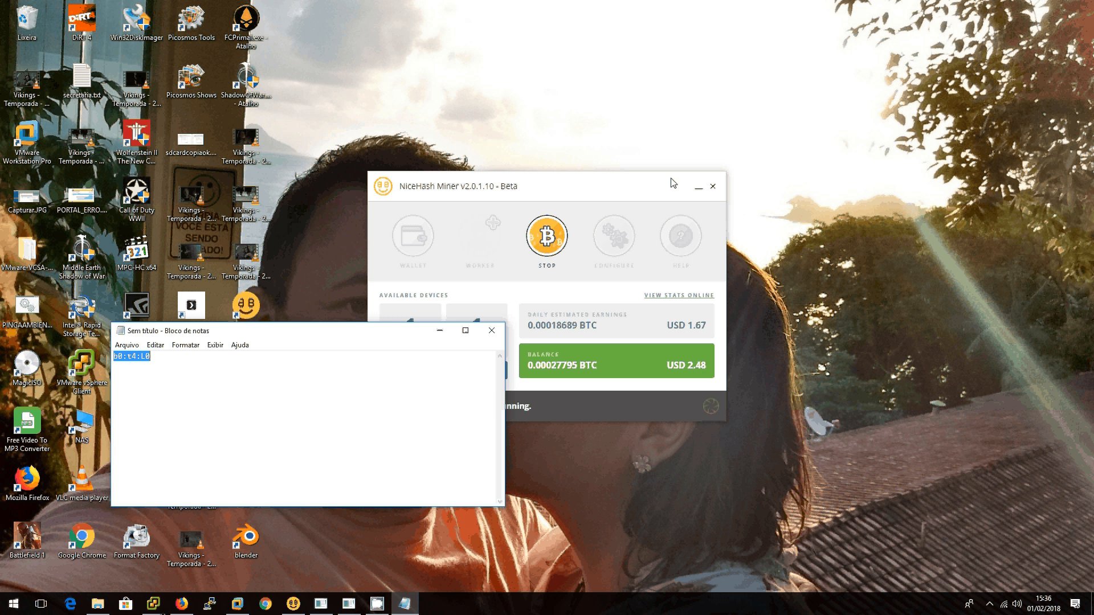
pyautogui.press('super+d')
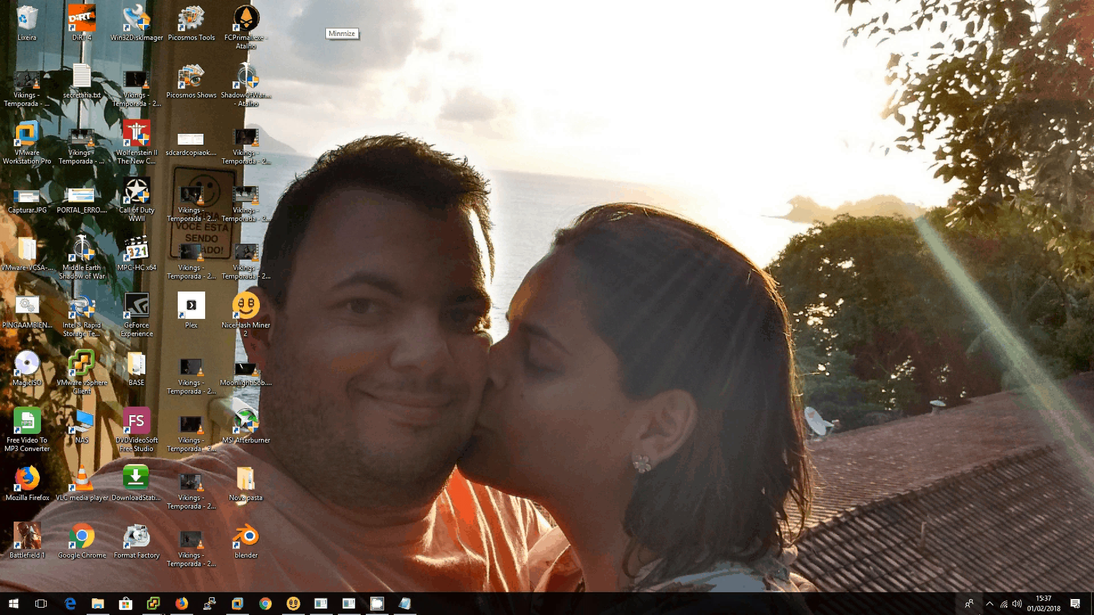
pyautogui.click(989, 604)
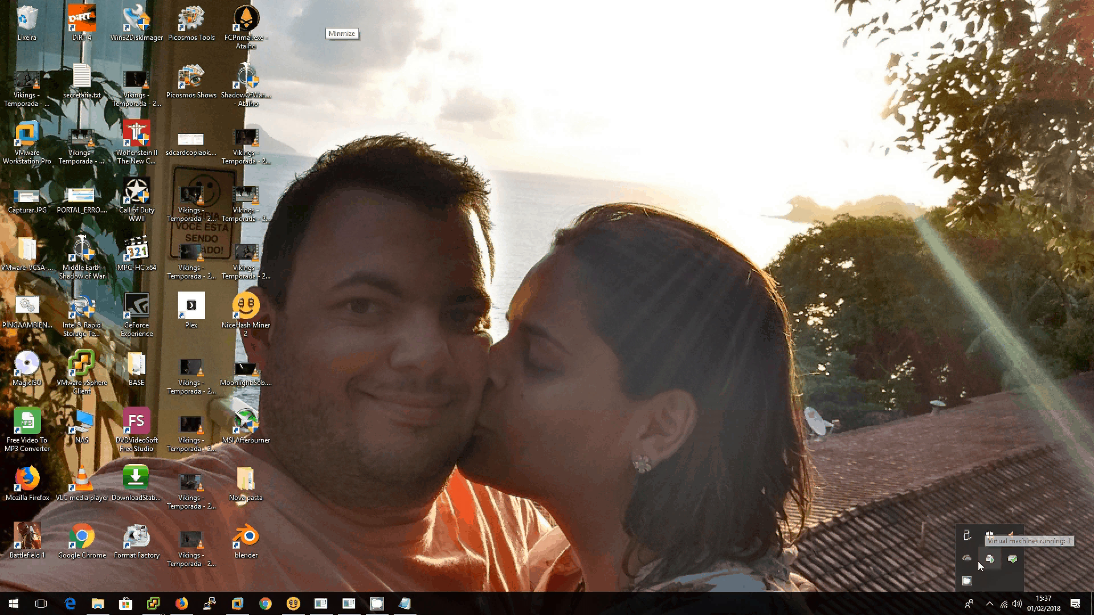